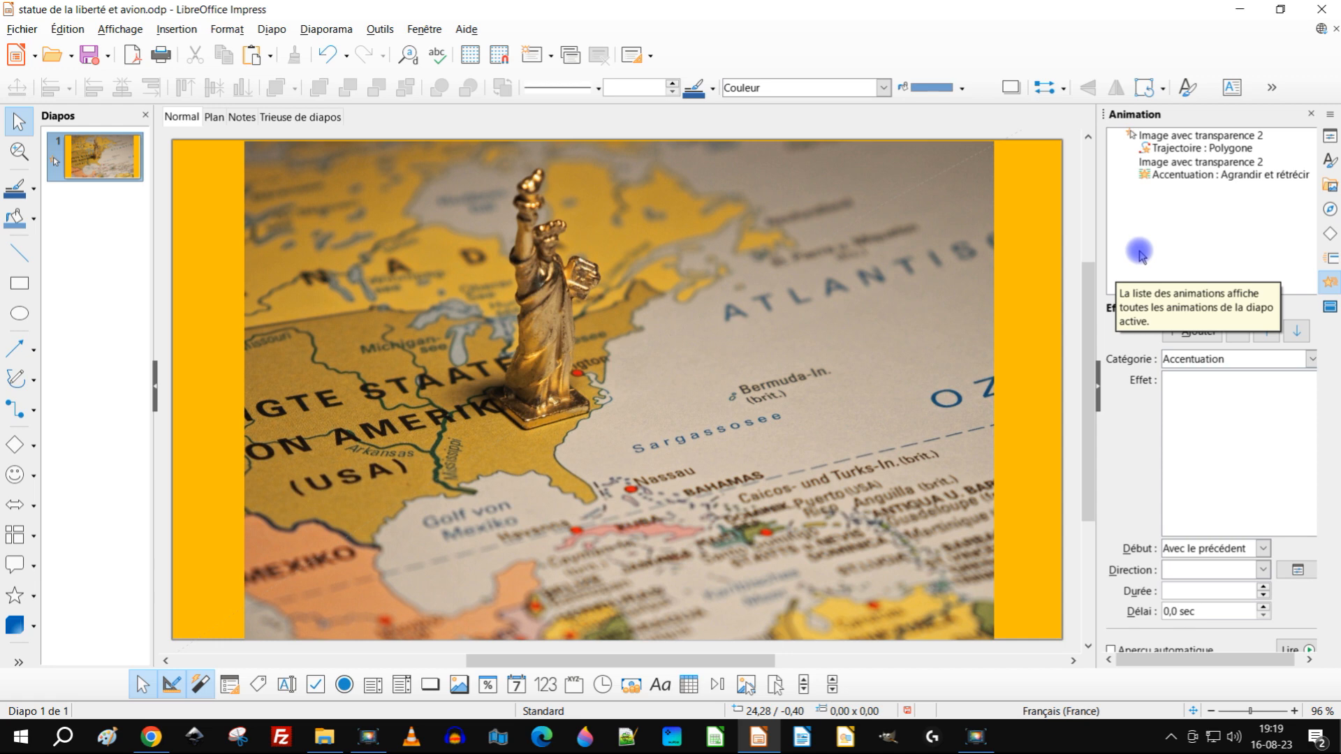
# Step: Run the slideshow from the first slide and play its animation
pyautogui.press('F5')
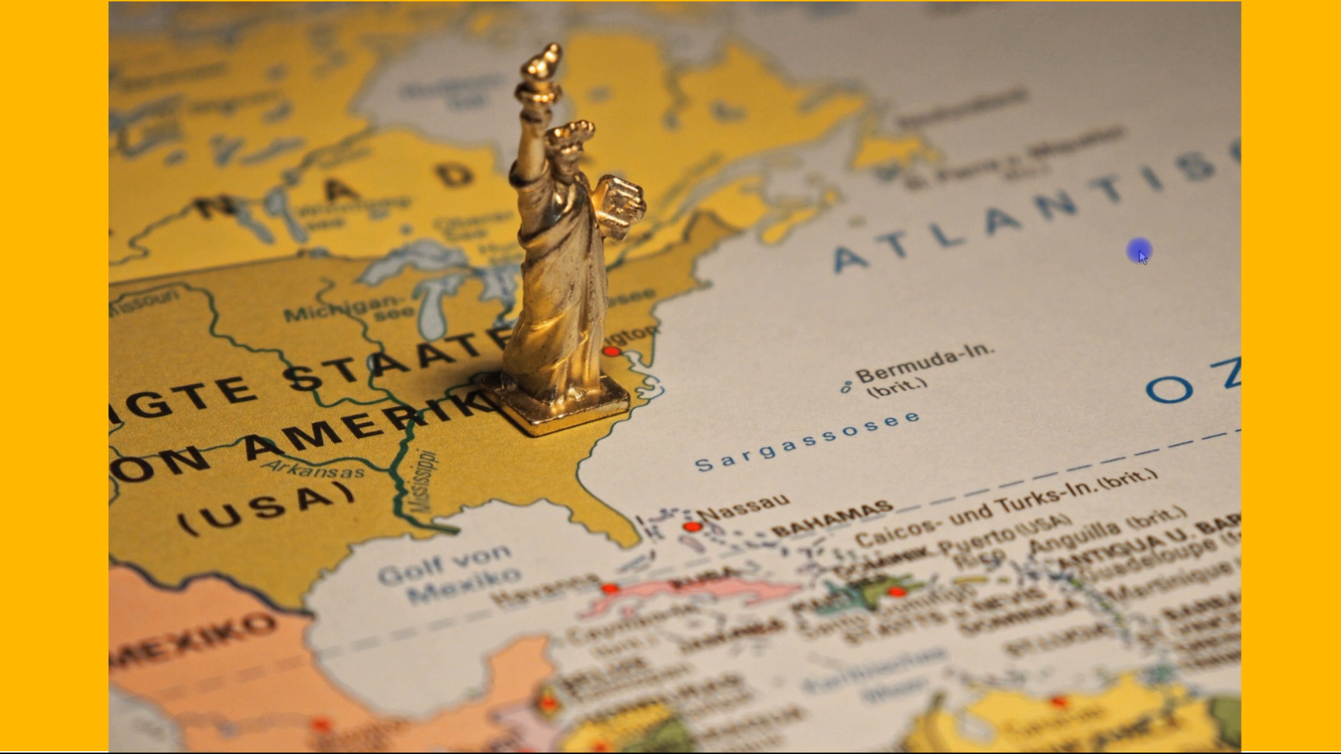
pyautogui.press('Right')
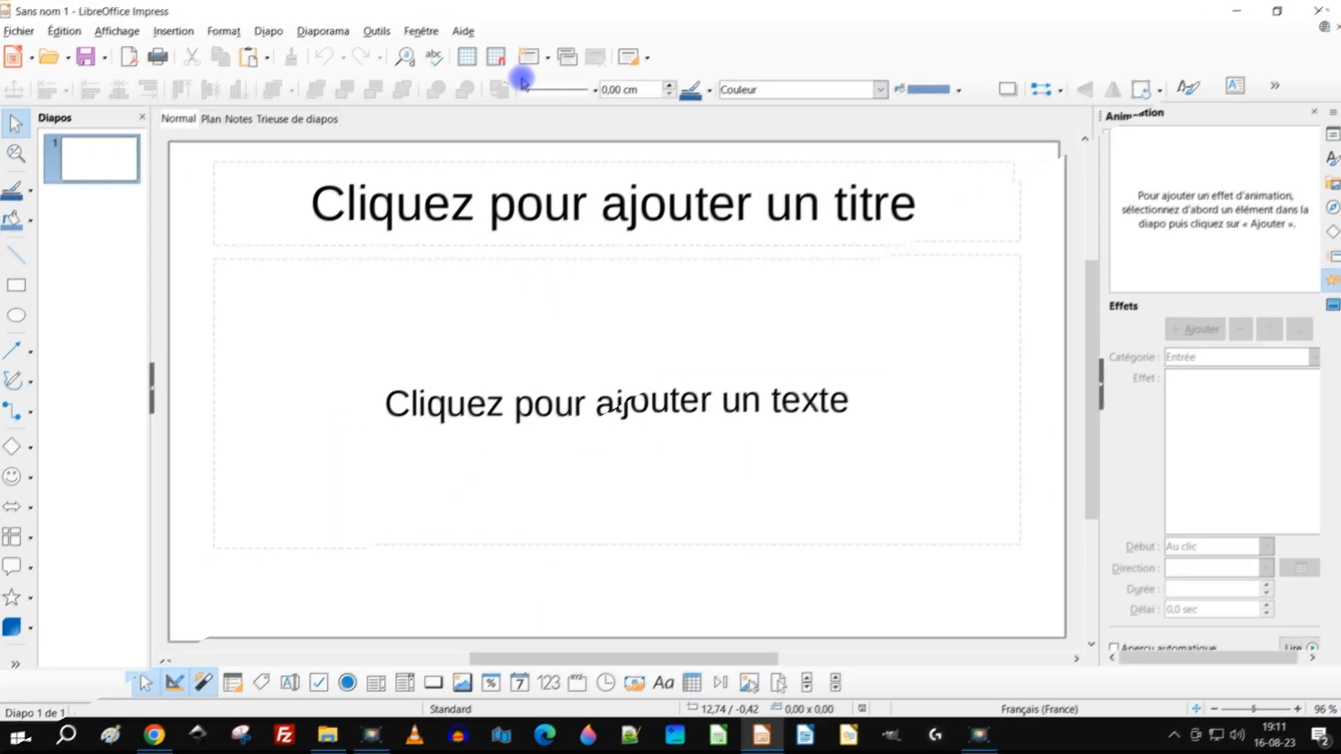
# Step: Check the installed LibreOffice version in the program information, and close it
pyautogui.click(463, 31)
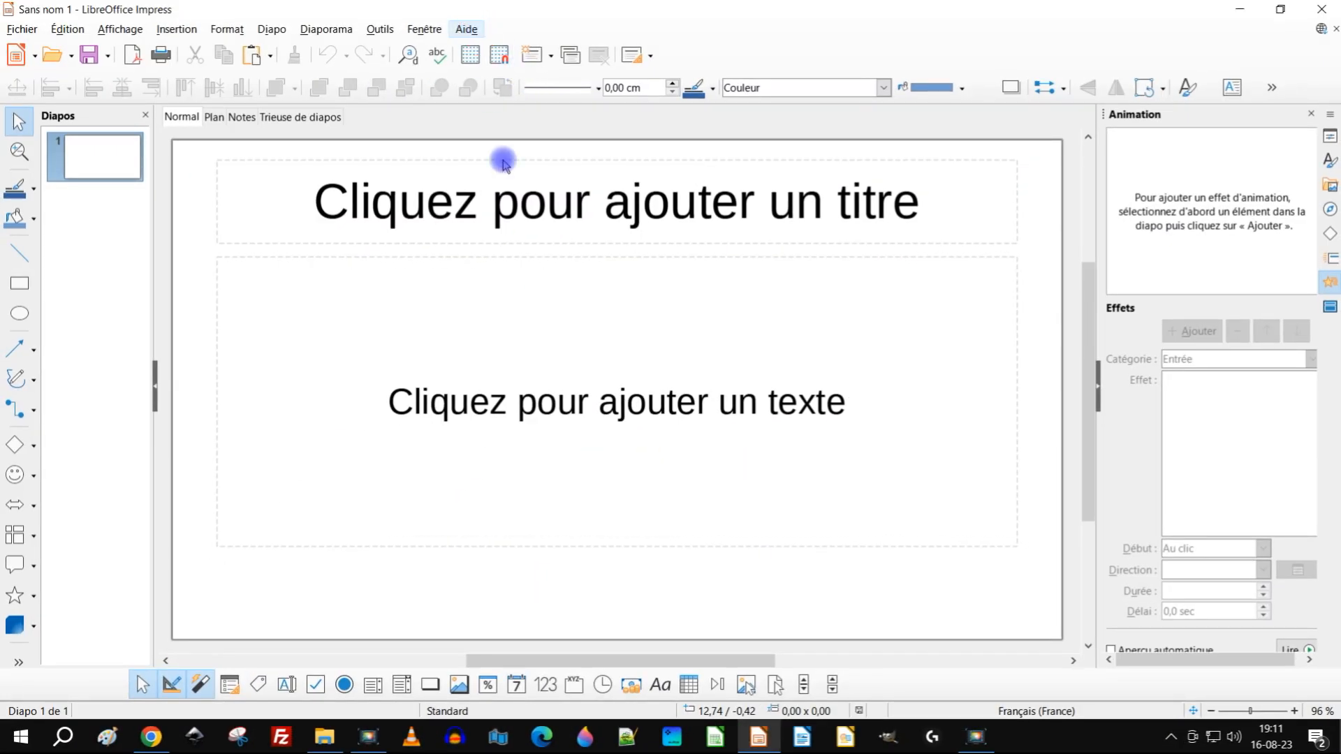
pyautogui.click(535, 263)
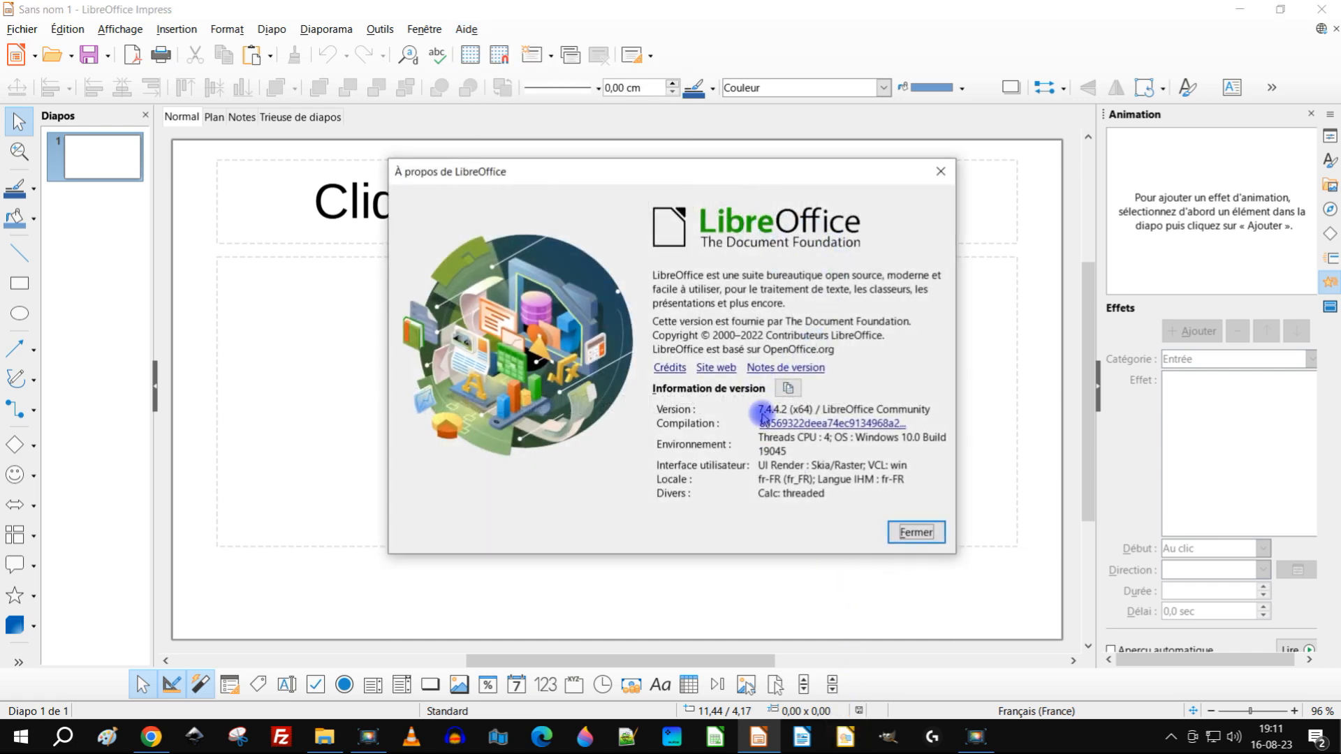
pyautogui.click(941, 171)
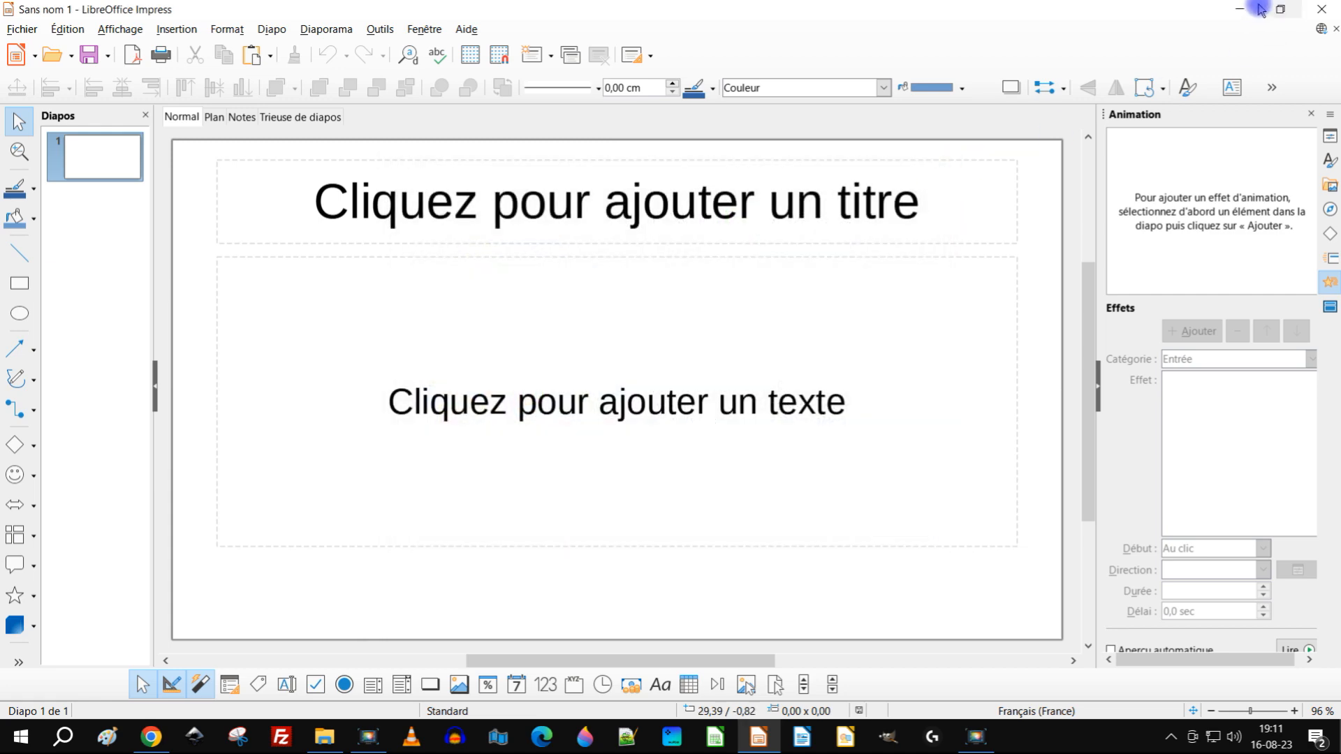
# Step: Switch to Chrome and view the open Pixabay photos of the jet and Statue of Liberty, plus the Clipdrop home page
pyautogui.click(1236, 10)
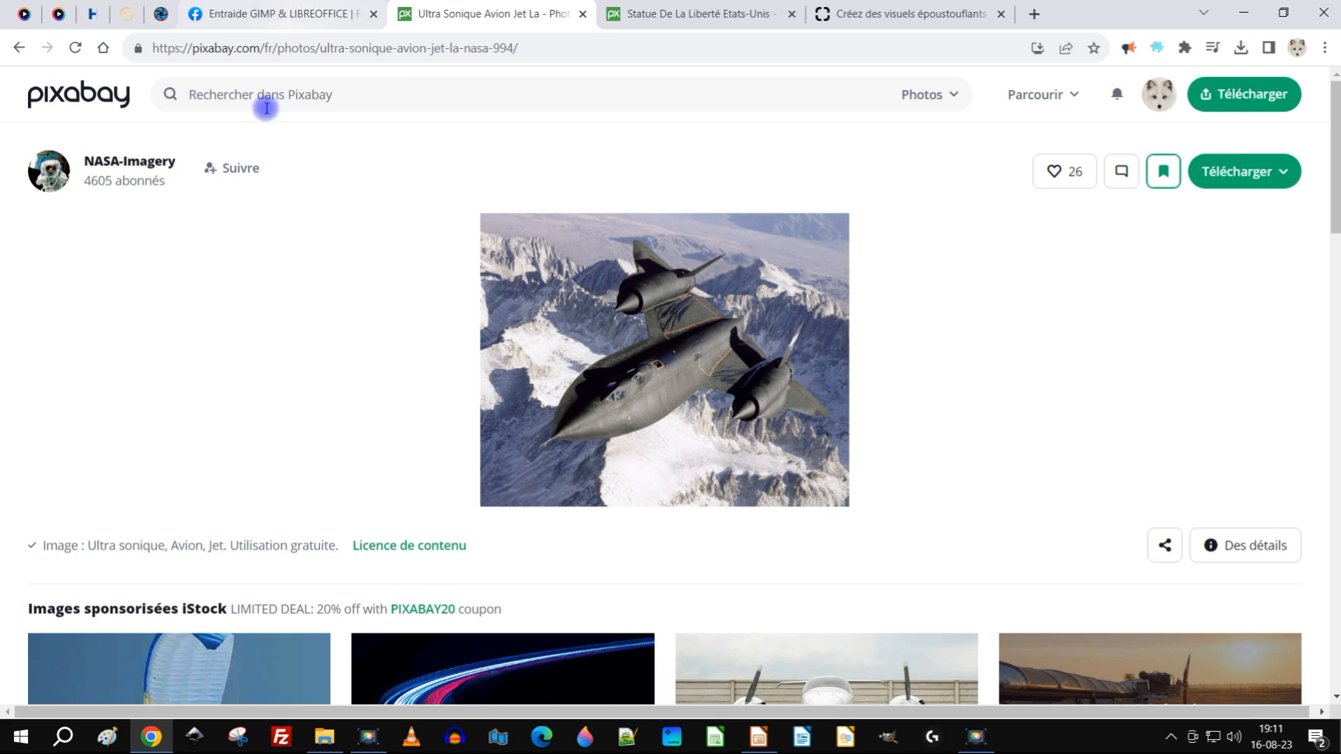
pyautogui.click(630, 19)
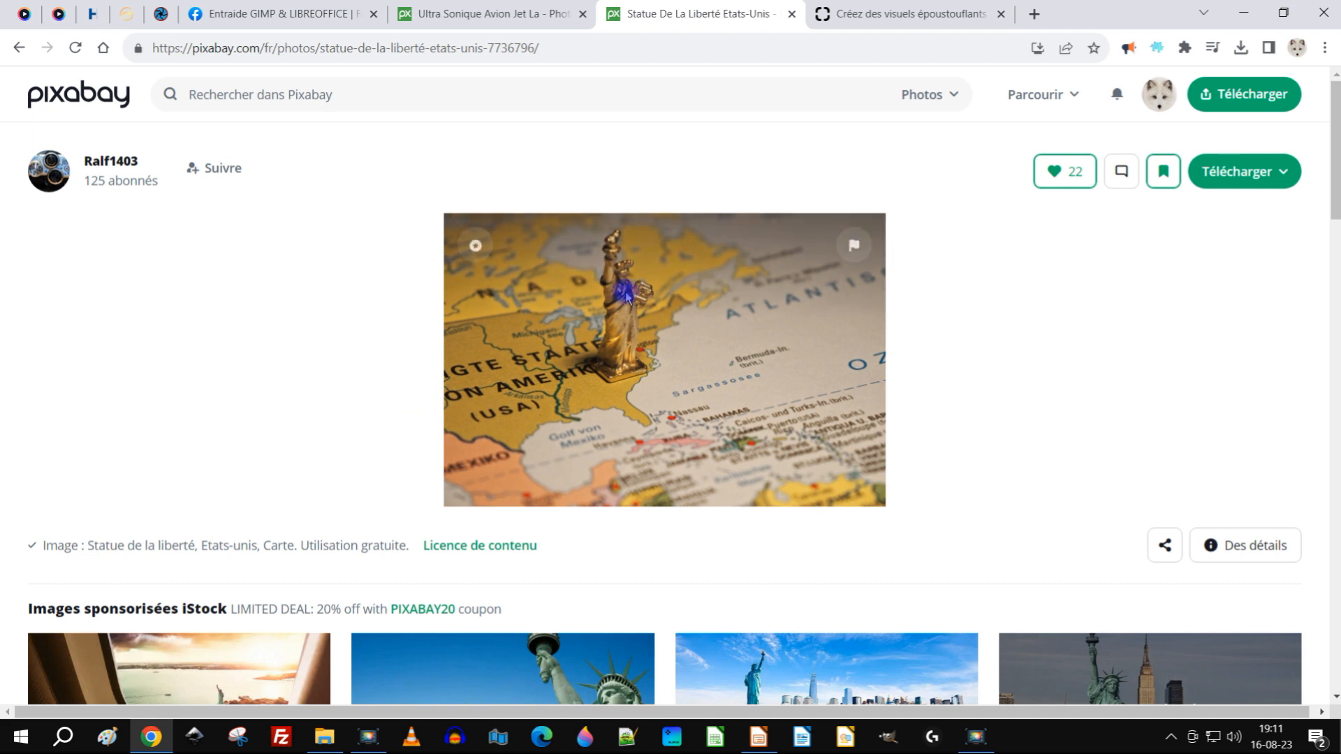
pyautogui.click(472, 14)
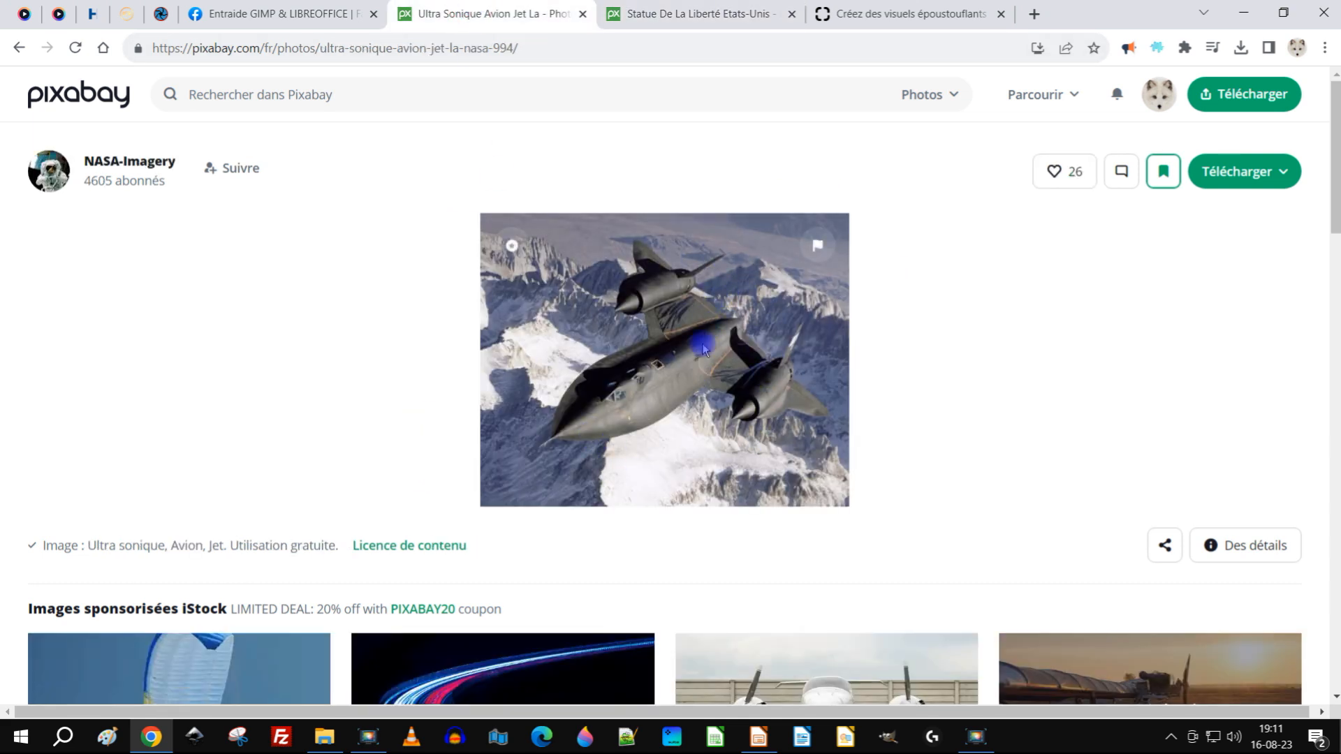
pyautogui.click(704, 8)
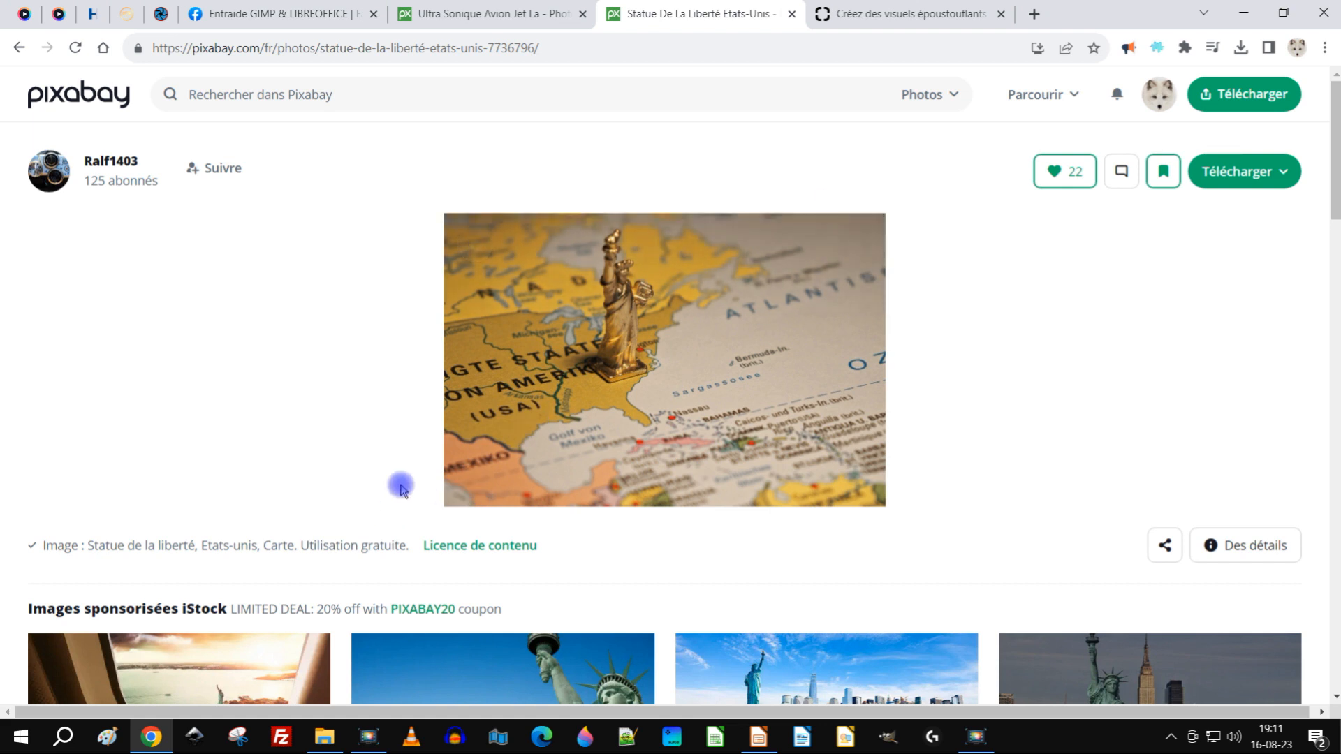
pyautogui.click(873, 10)
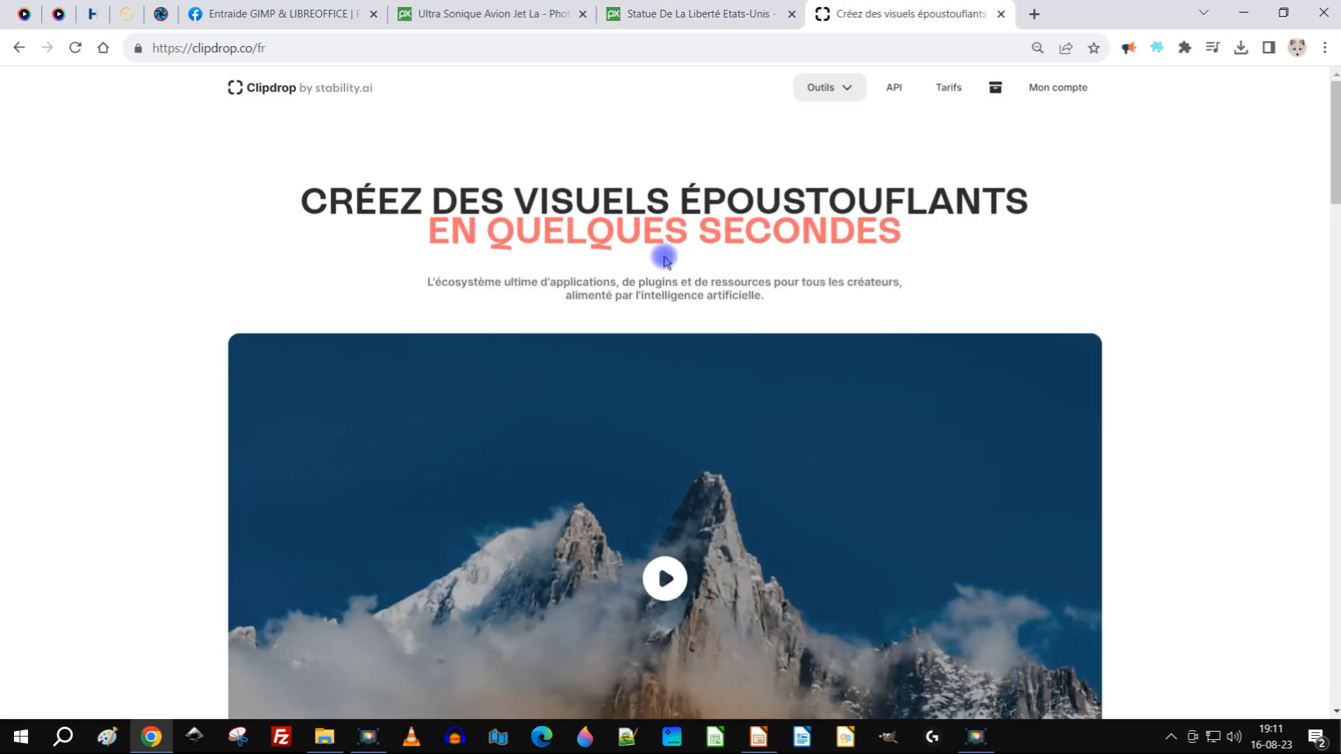
# Step: Like the supersonic jet photo on Pixabay and start downloading it as a 1920×1531 JPG
pyautogui.click(457, 23)
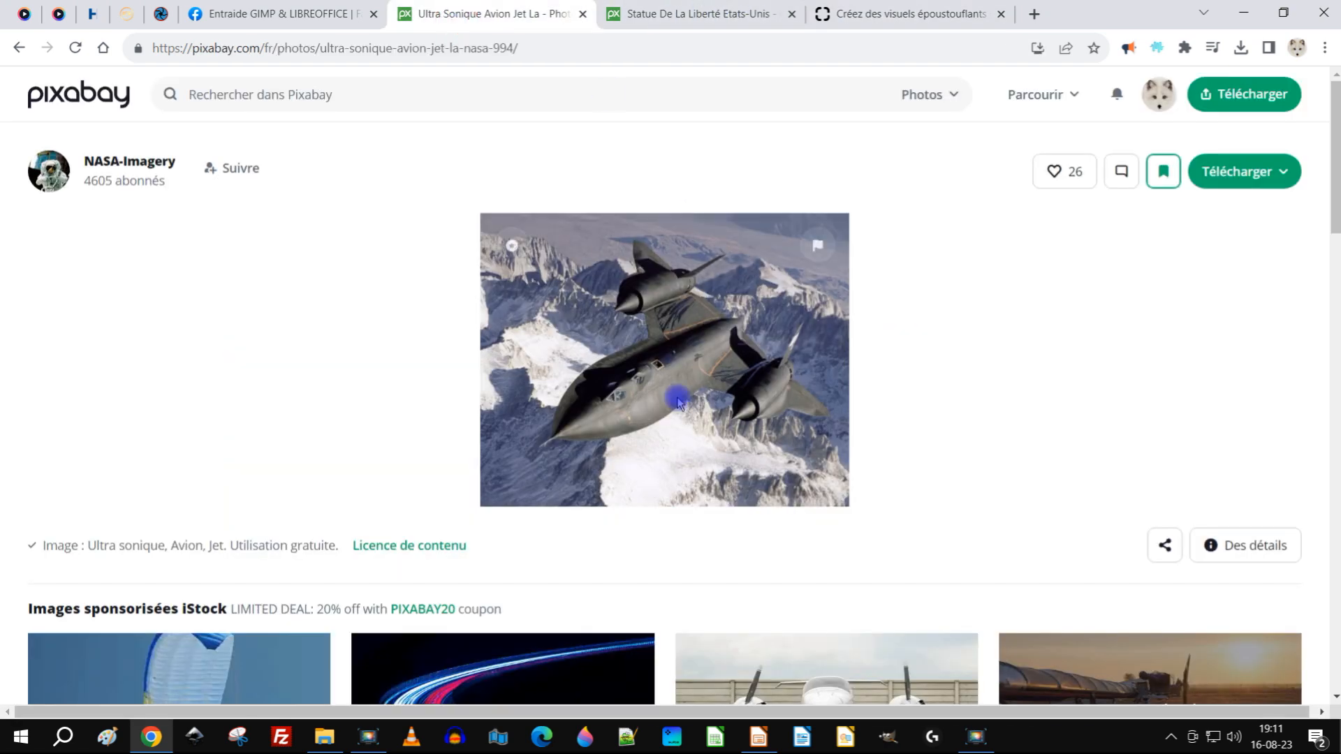
pyautogui.click(1084, 179)
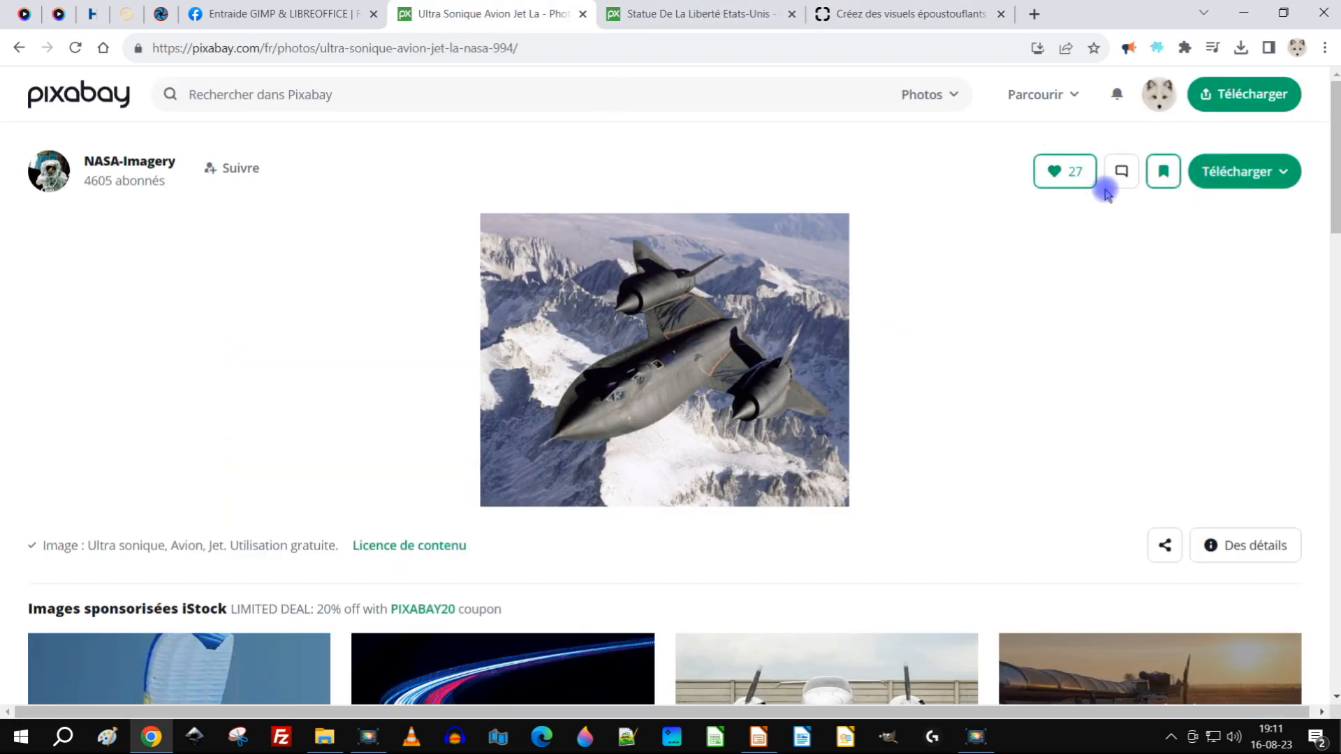
pyautogui.click(1235, 171)
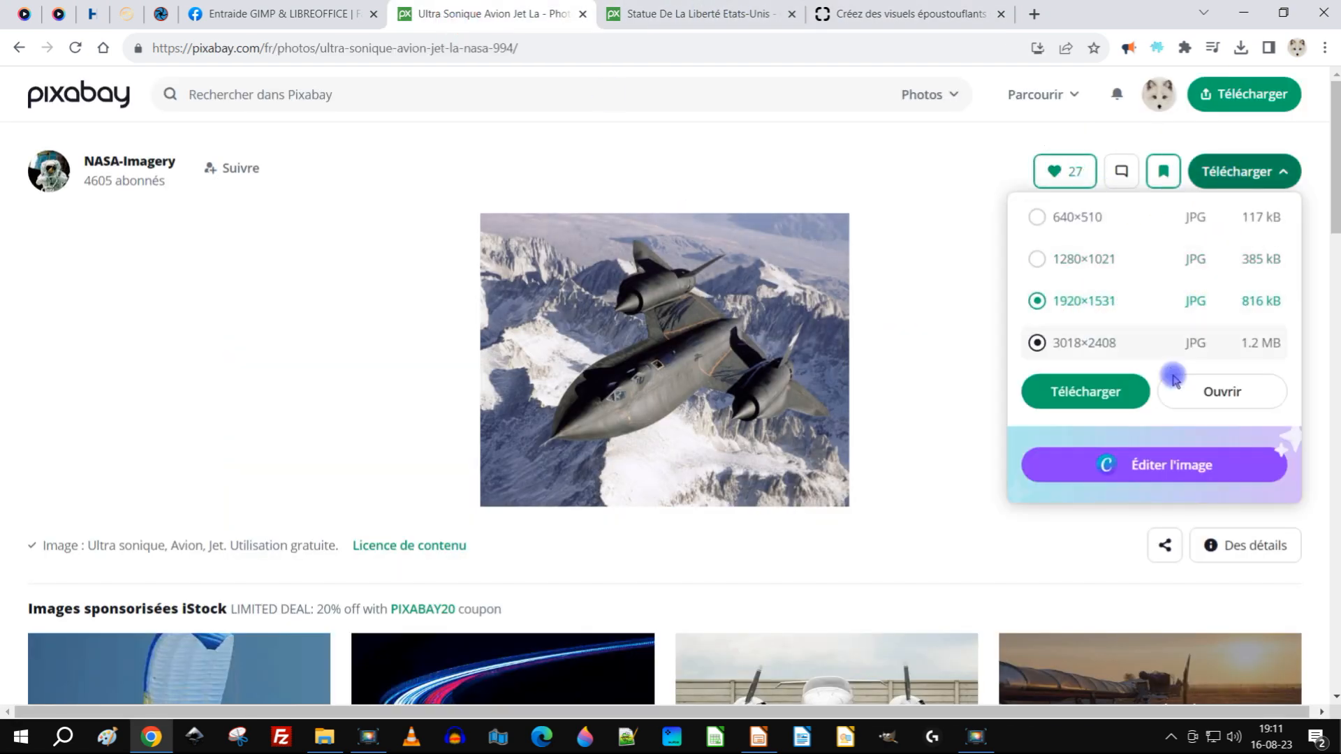
pyautogui.click(1086, 383)
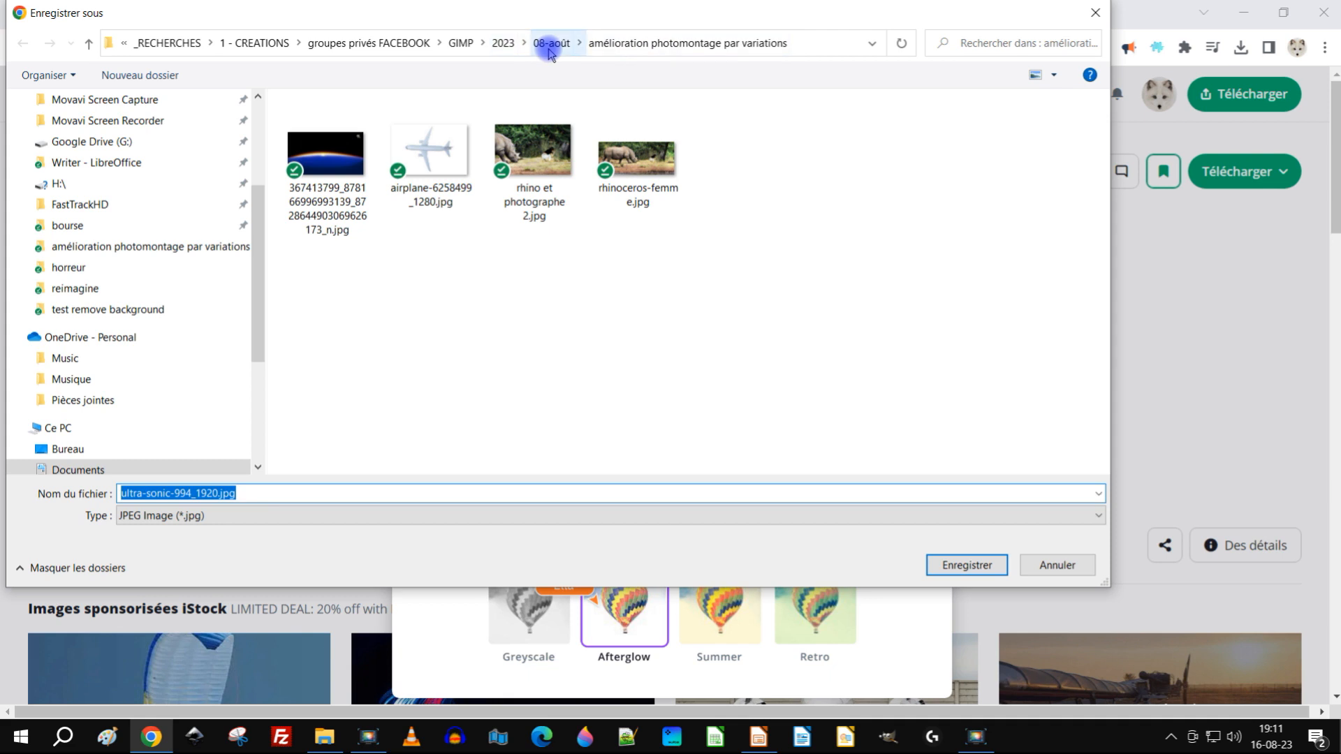
# Step: Create a folder named "animations carte" inside 08-août and save ultra-sonic-994_1920.jpg in it
pyautogui.click(552, 44)
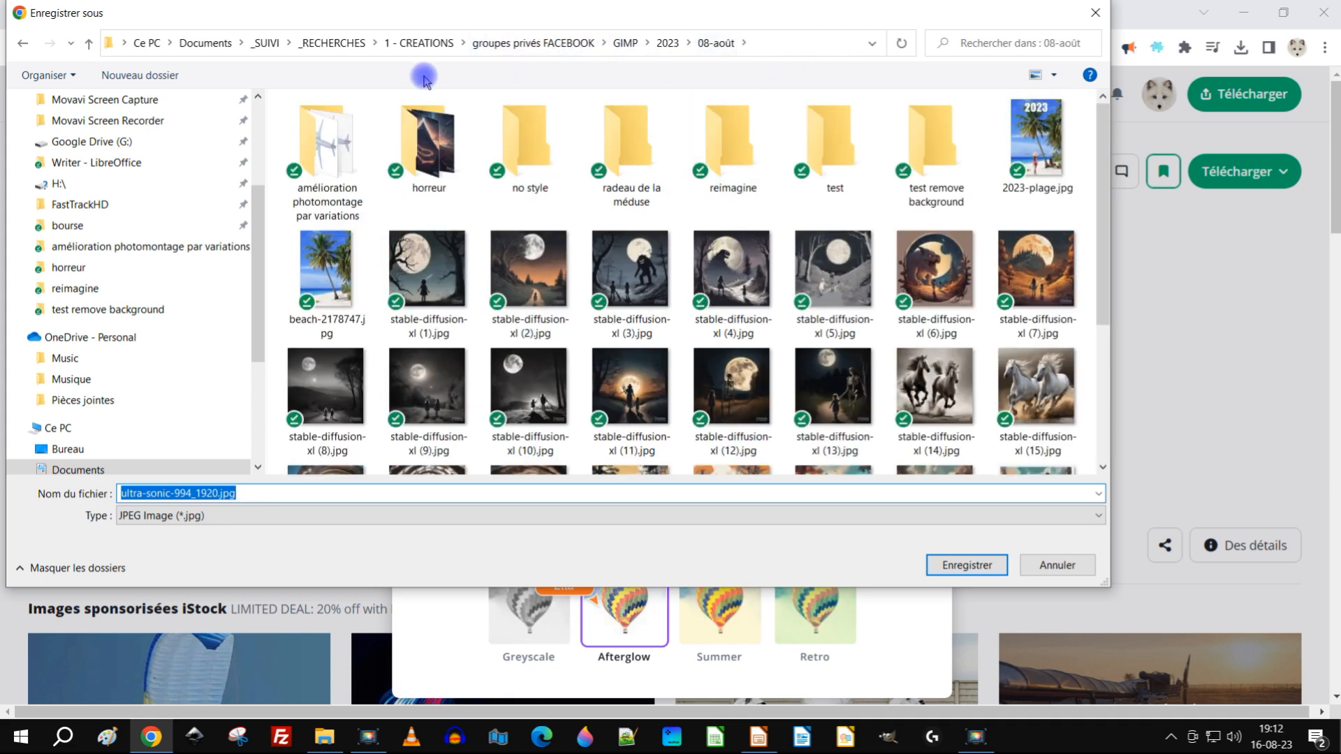
pyautogui.click(163, 77)
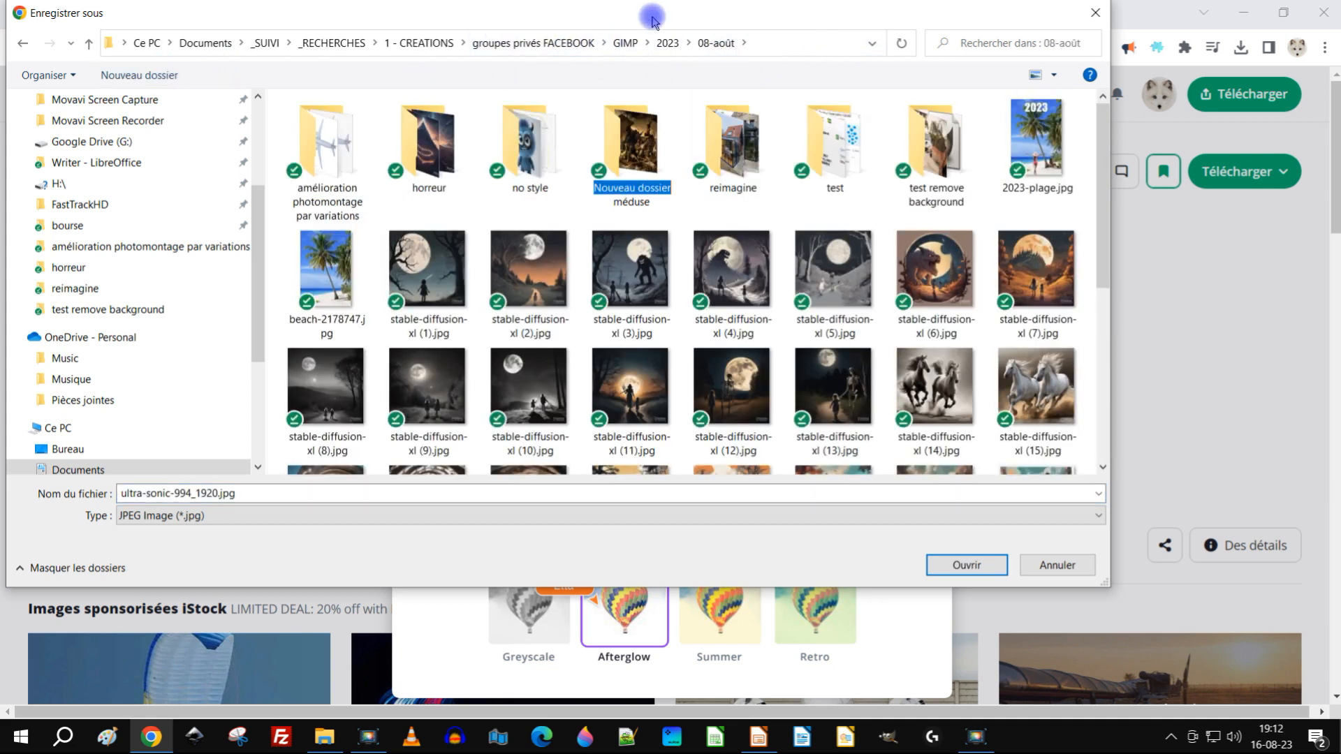
pyautogui.write('animations ')
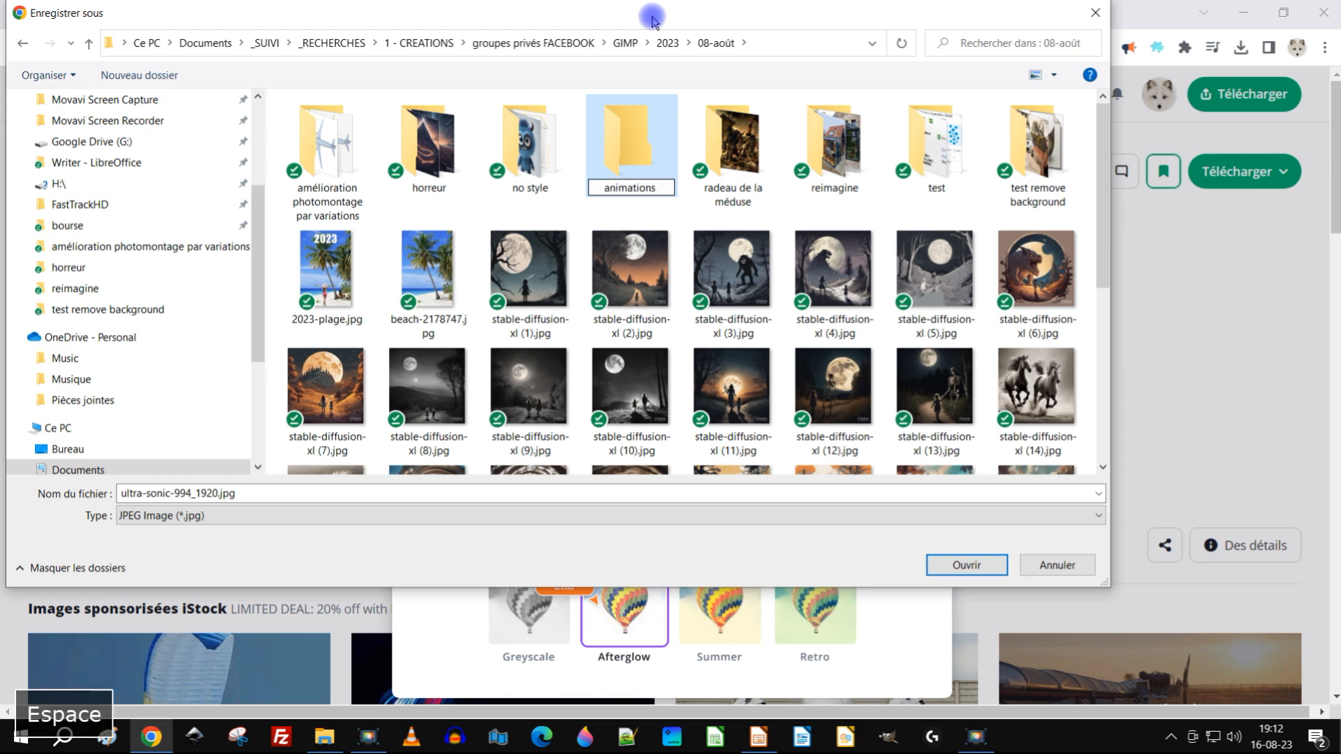
pyautogui.write('carte')
pyautogui.press('Return')
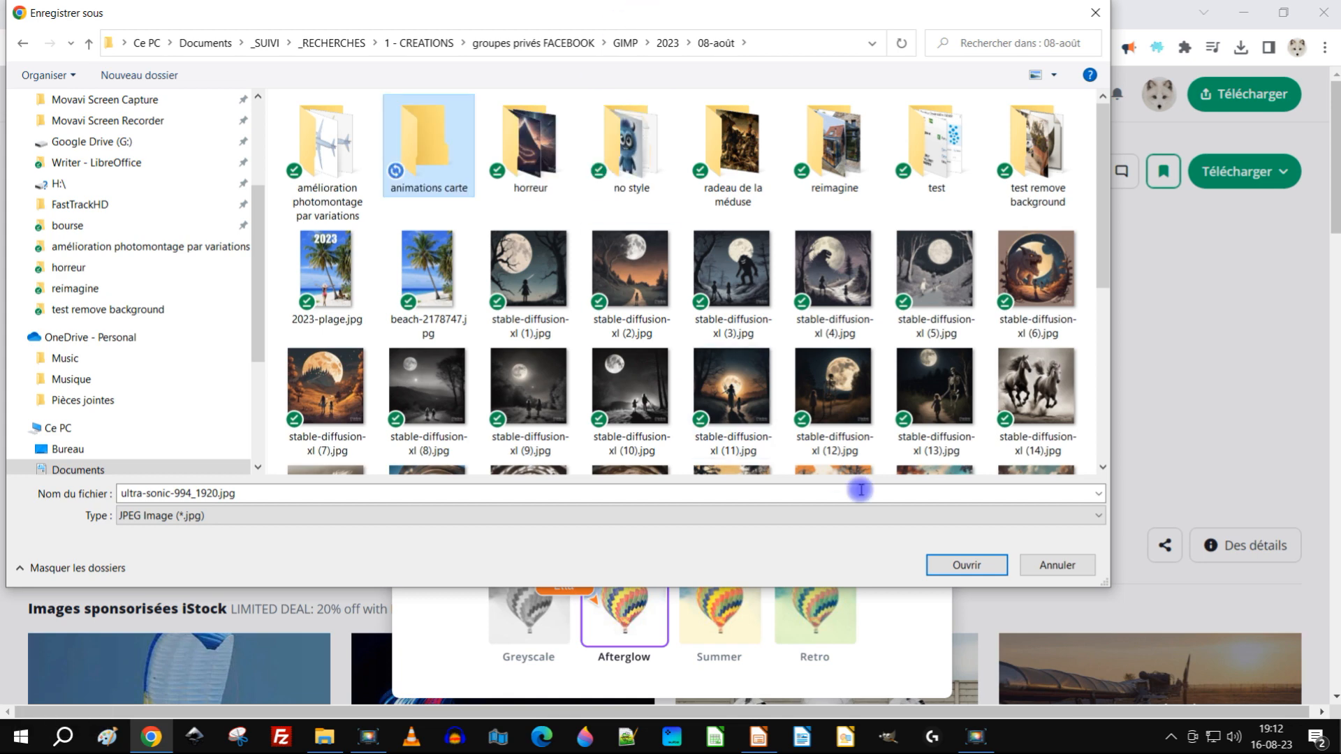
pyautogui.click(964, 565)
pyautogui.click(958, 564)
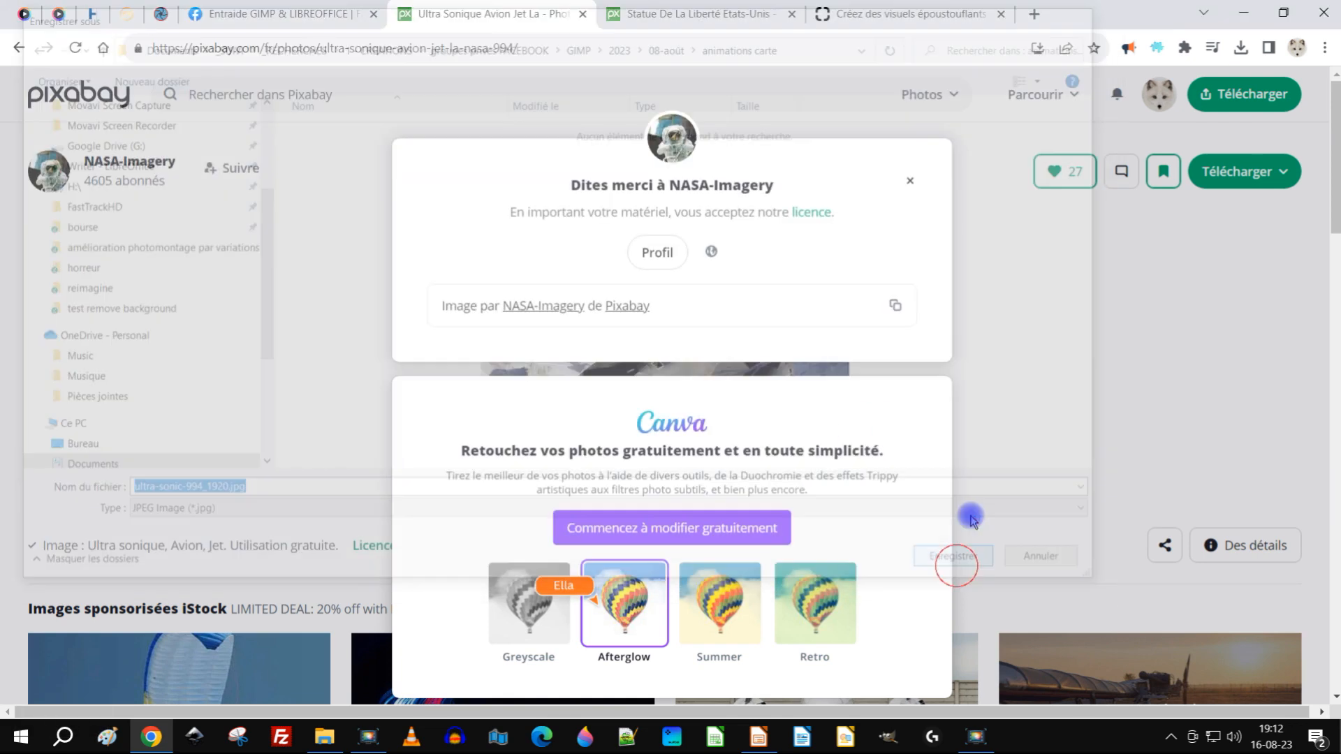
# Step: Download the Statue of Liberty photo at 1920×1280 and save it as statue-of-liberty-7736796_1920.jpg in the "animations carte" folder
pyautogui.click(698, 14)
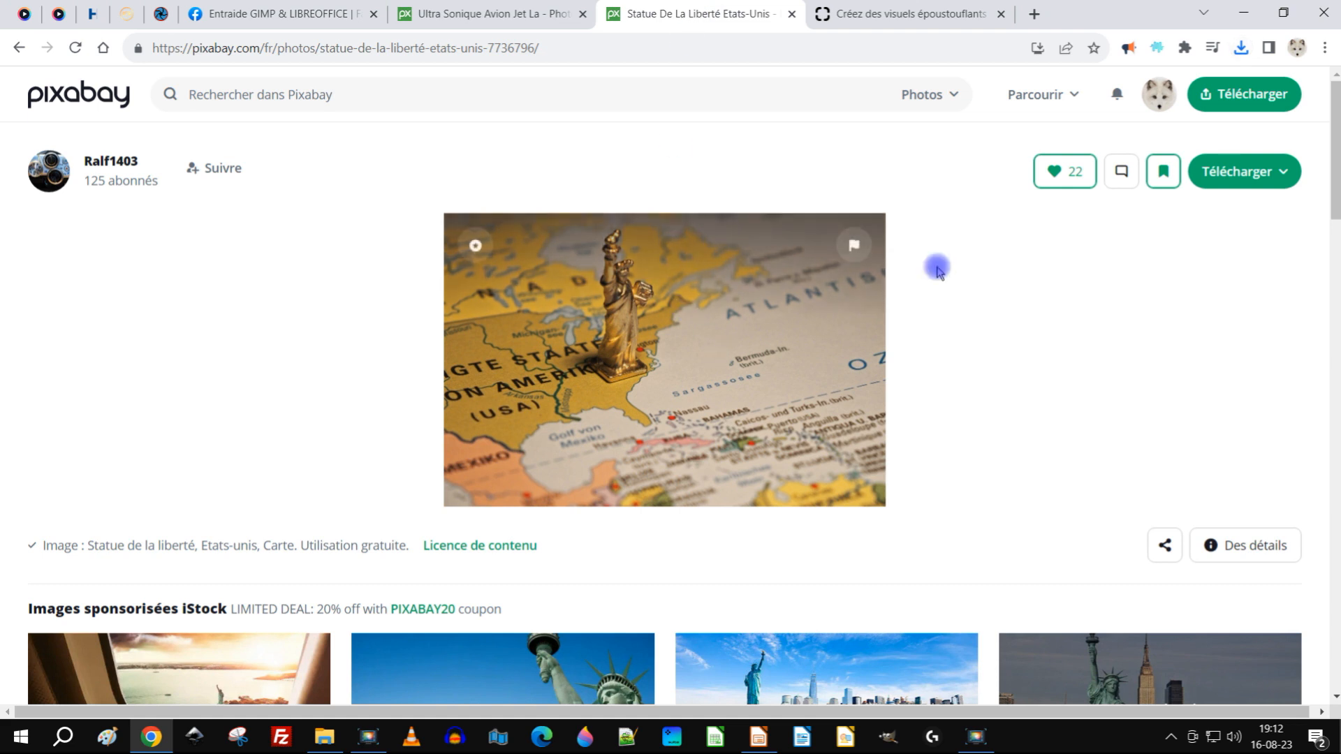
pyautogui.click(1242, 171)
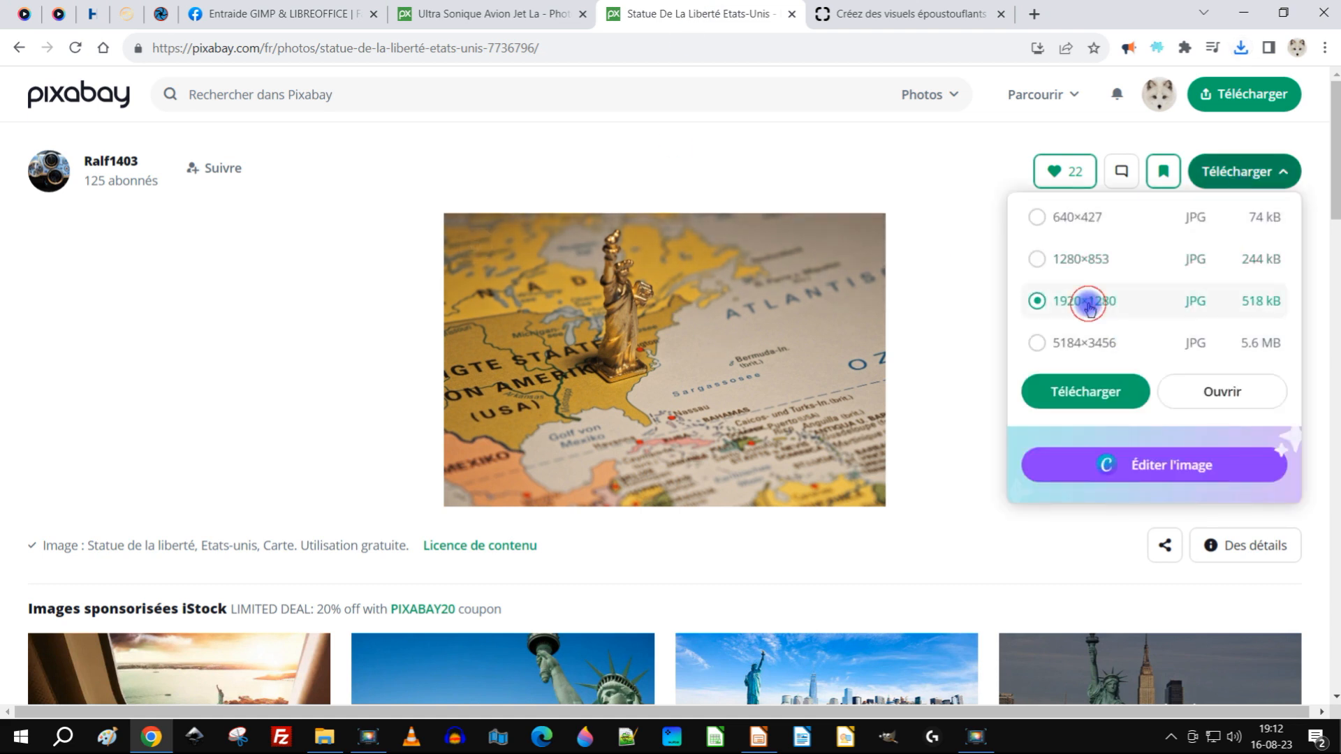
pyautogui.click(1087, 396)
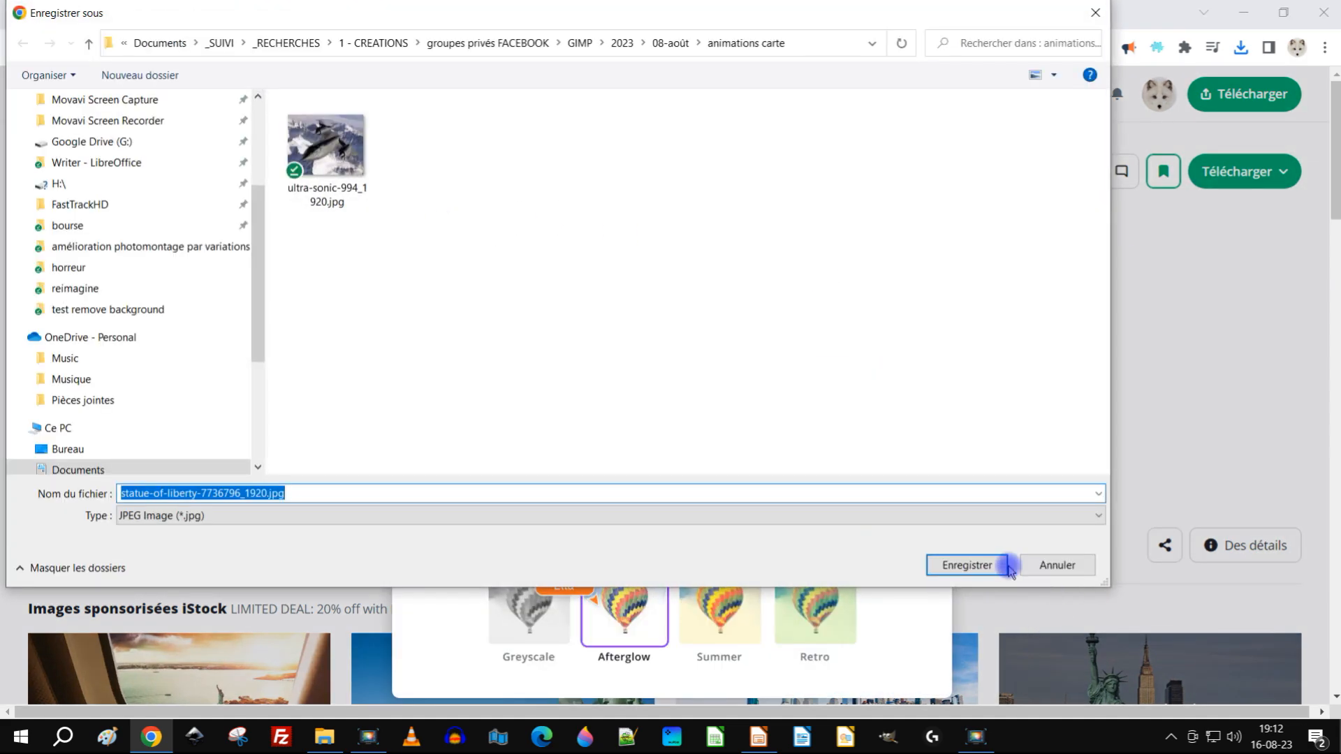
pyautogui.click(1006, 566)
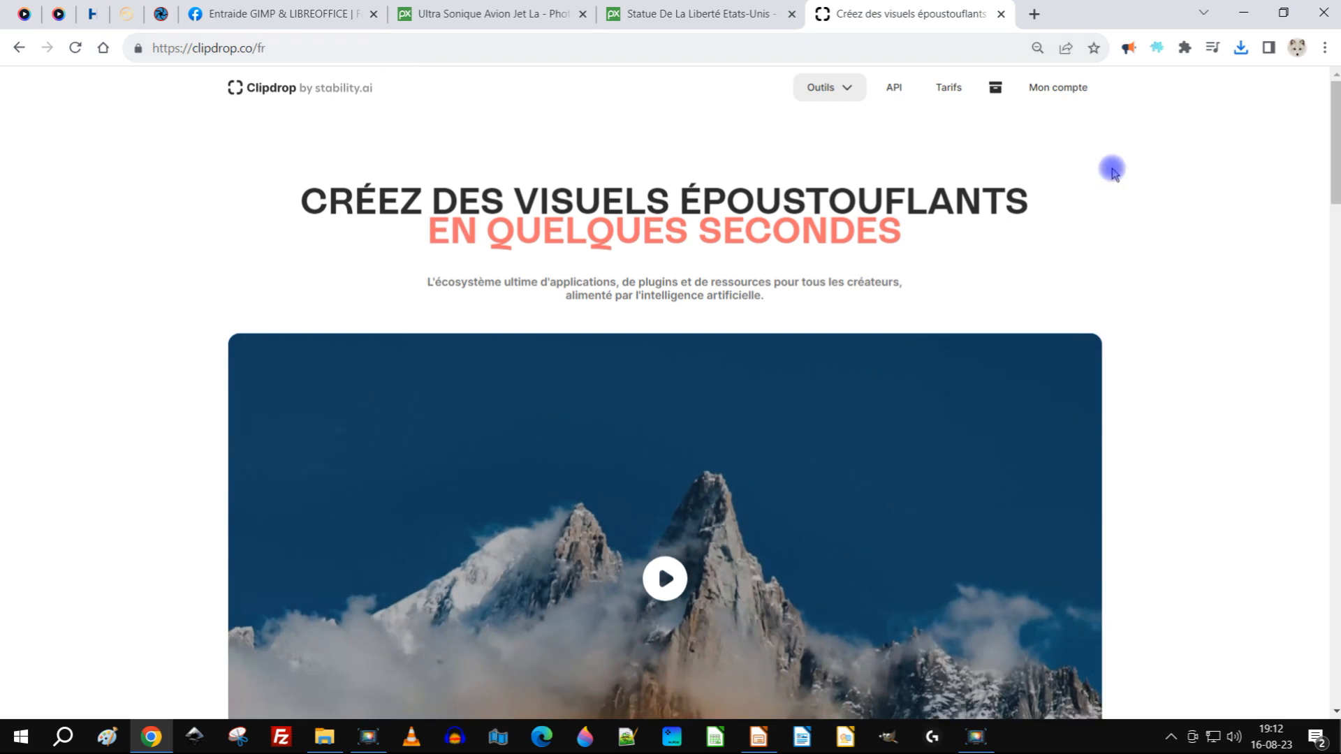
# Step: Remove the background of the jet photo from the "animations carte" folder with Clipdrop's background removal tool, continuing in SD
pyautogui.click(842, 88)
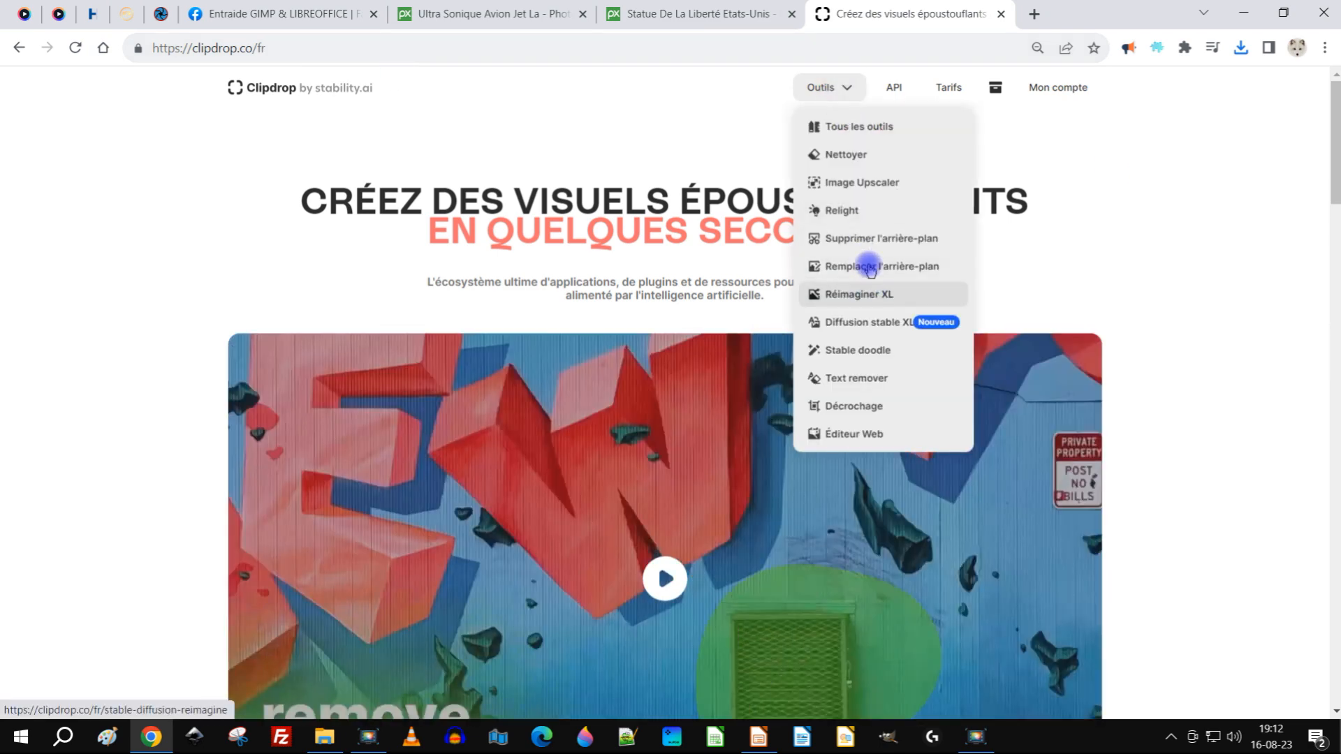
pyautogui.click(868, 237)
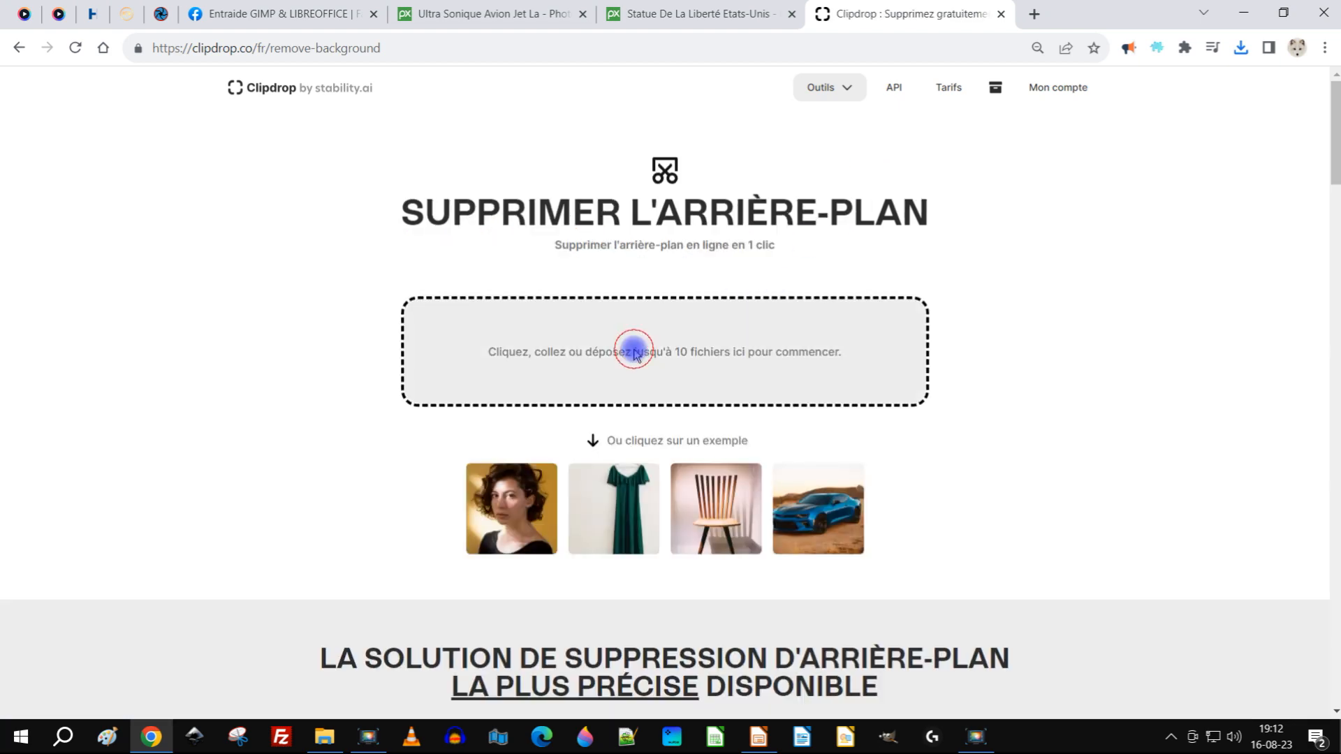
pyautogui.click(634, 353)
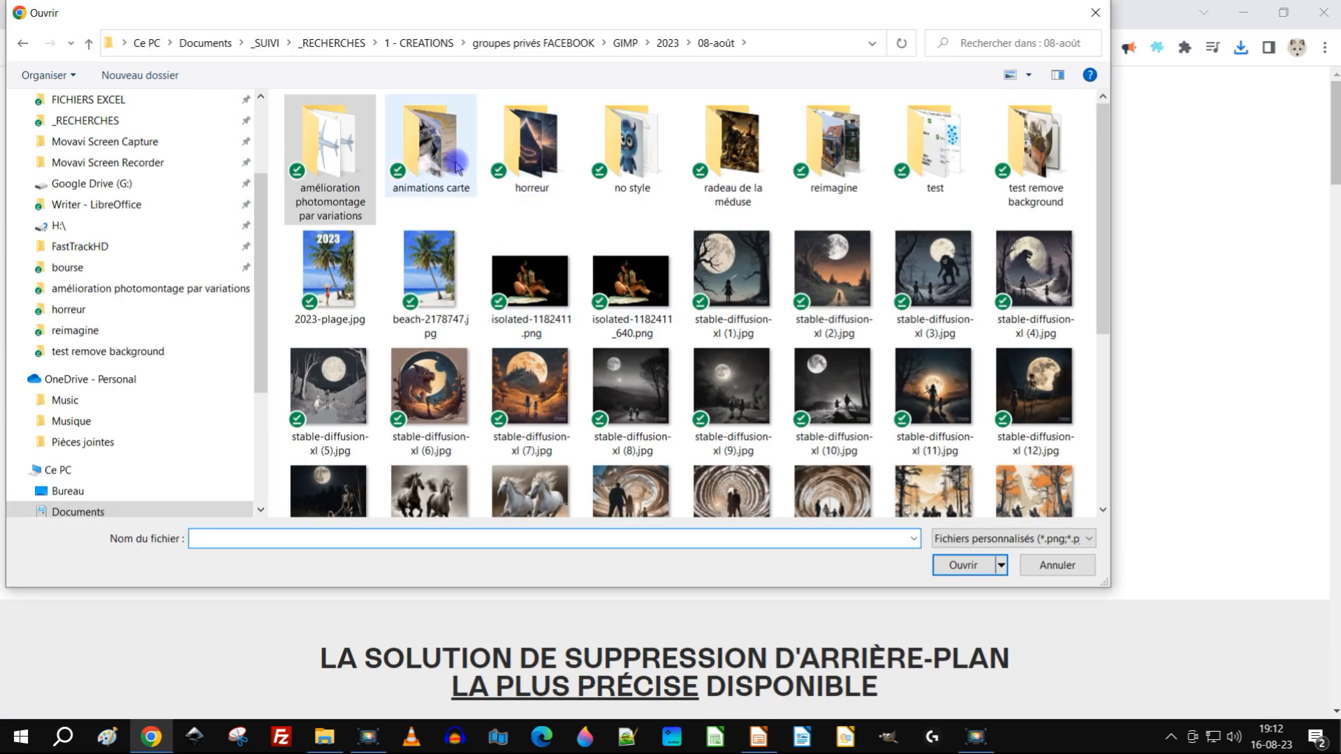
pyautogui.doubleClick(438, 155)
pyautogui.click(424, 155)
pyautogui.doubleClick(424, 155)
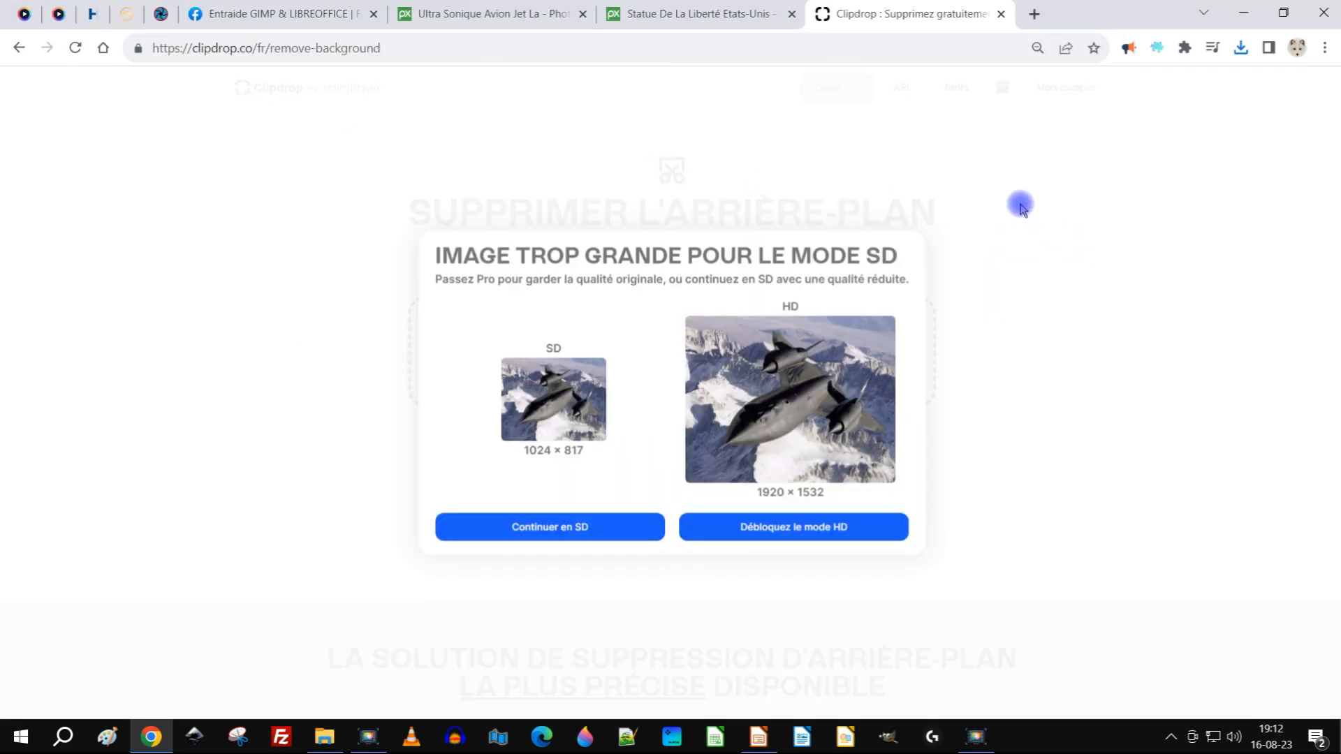
pyautogui.click(556, 528)
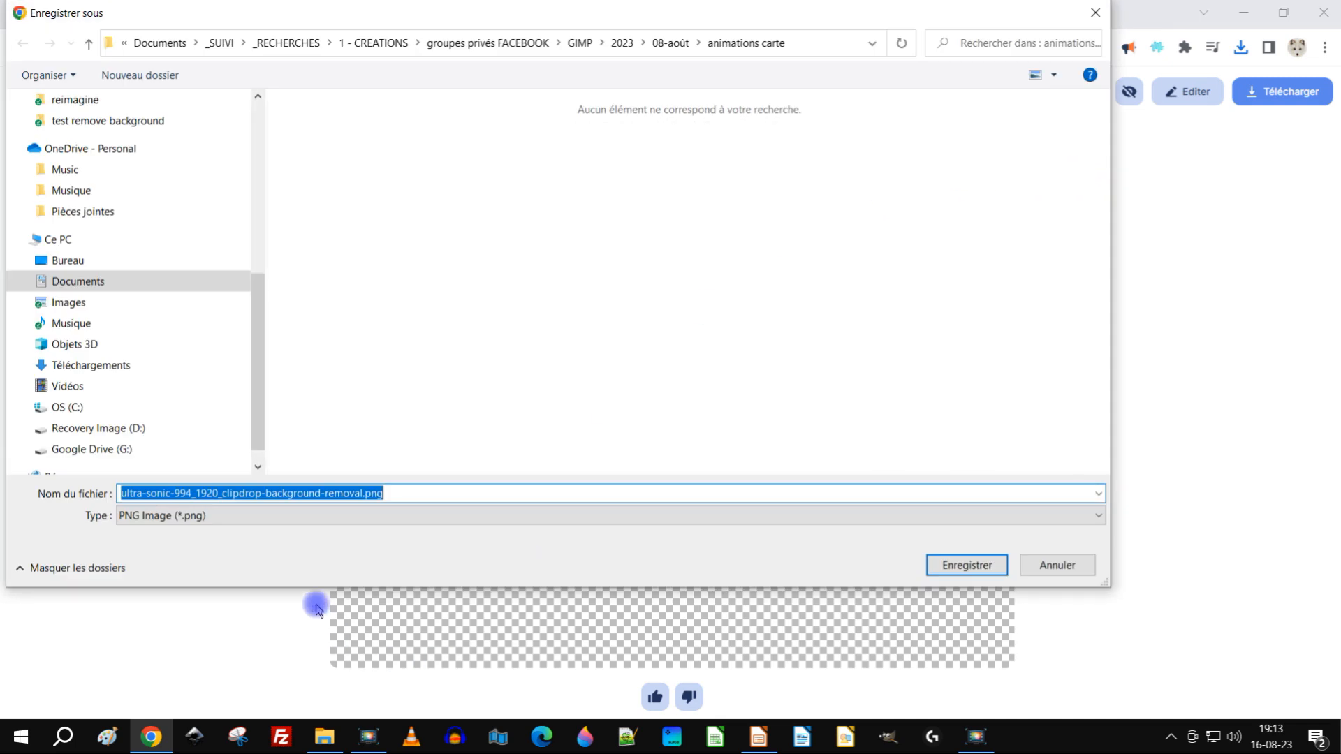
# Step: Save the cut-out jet as ultra-sonic-994_1920_clipdrop-background-removal.png in the "animations carte" folder
pyautogui.click(388, 498)
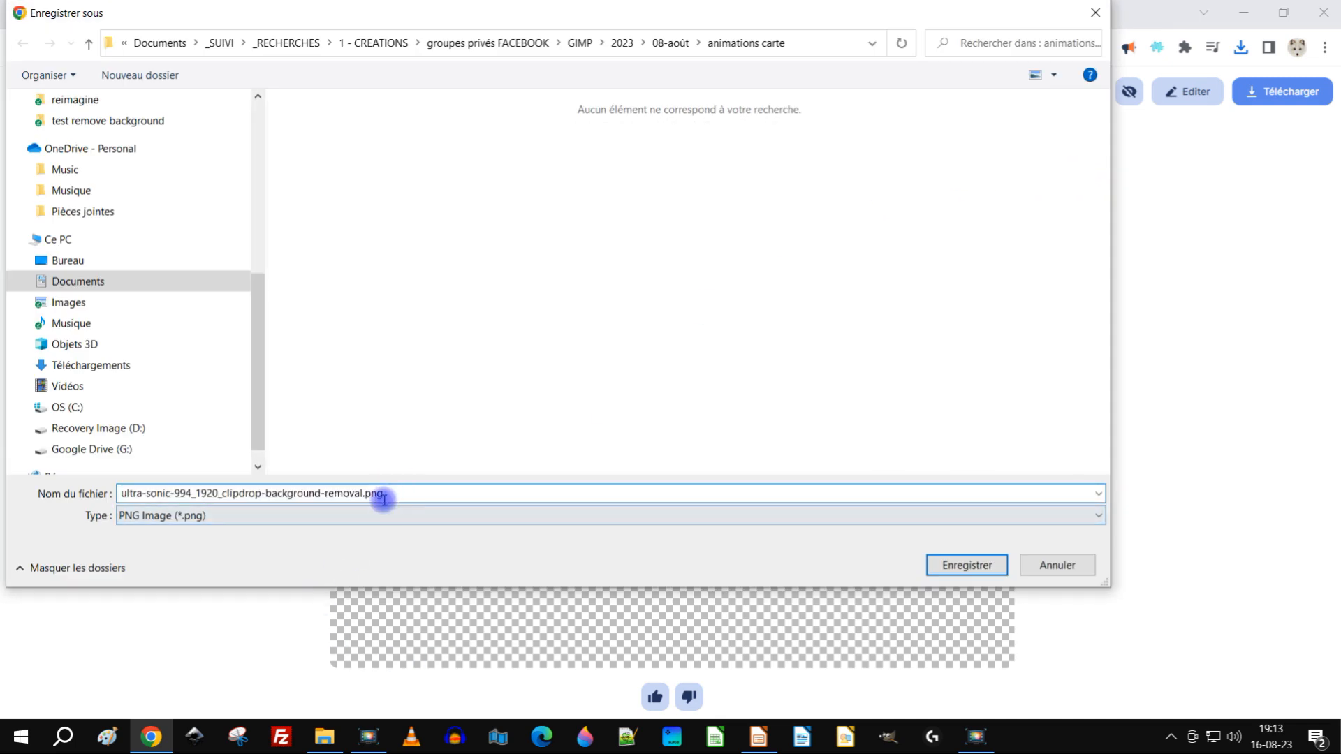
pyautogui.moveTo(364, 495); pyautogui.dragTo(397, 497)
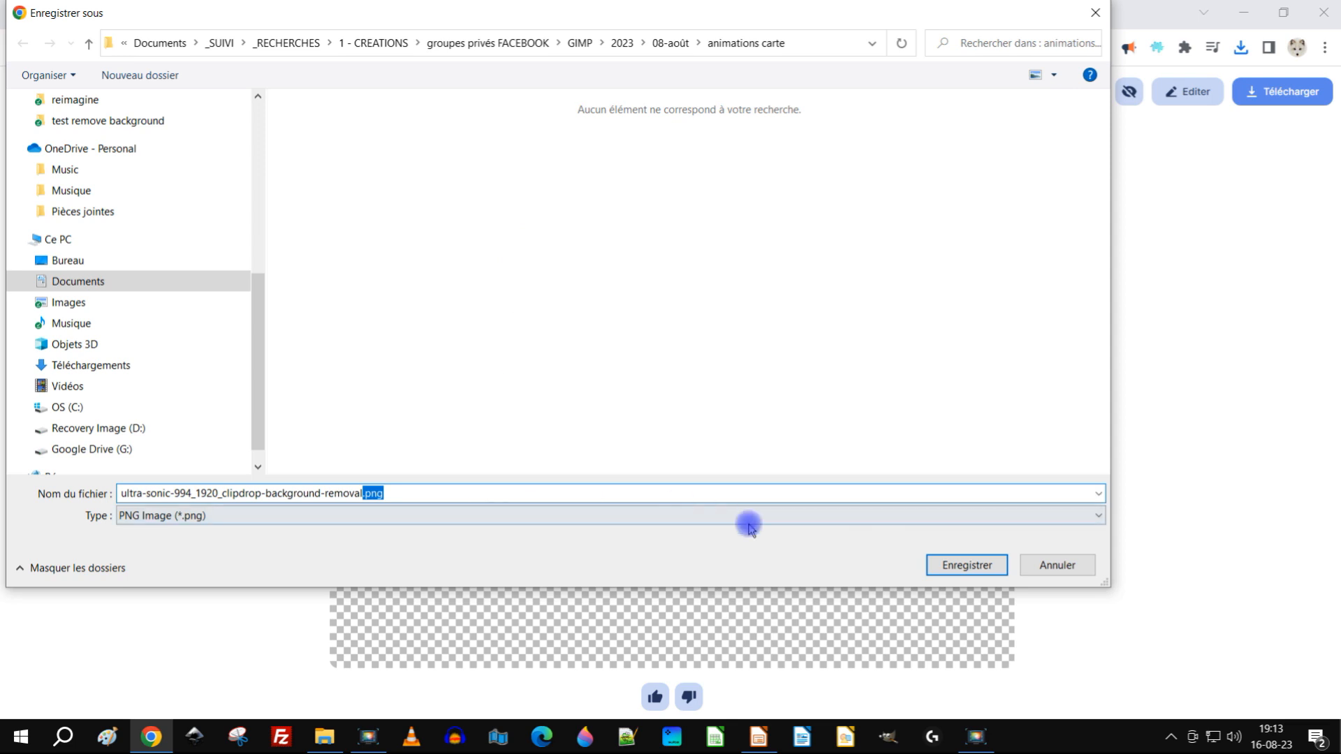
pyautogui.click(950, 563)
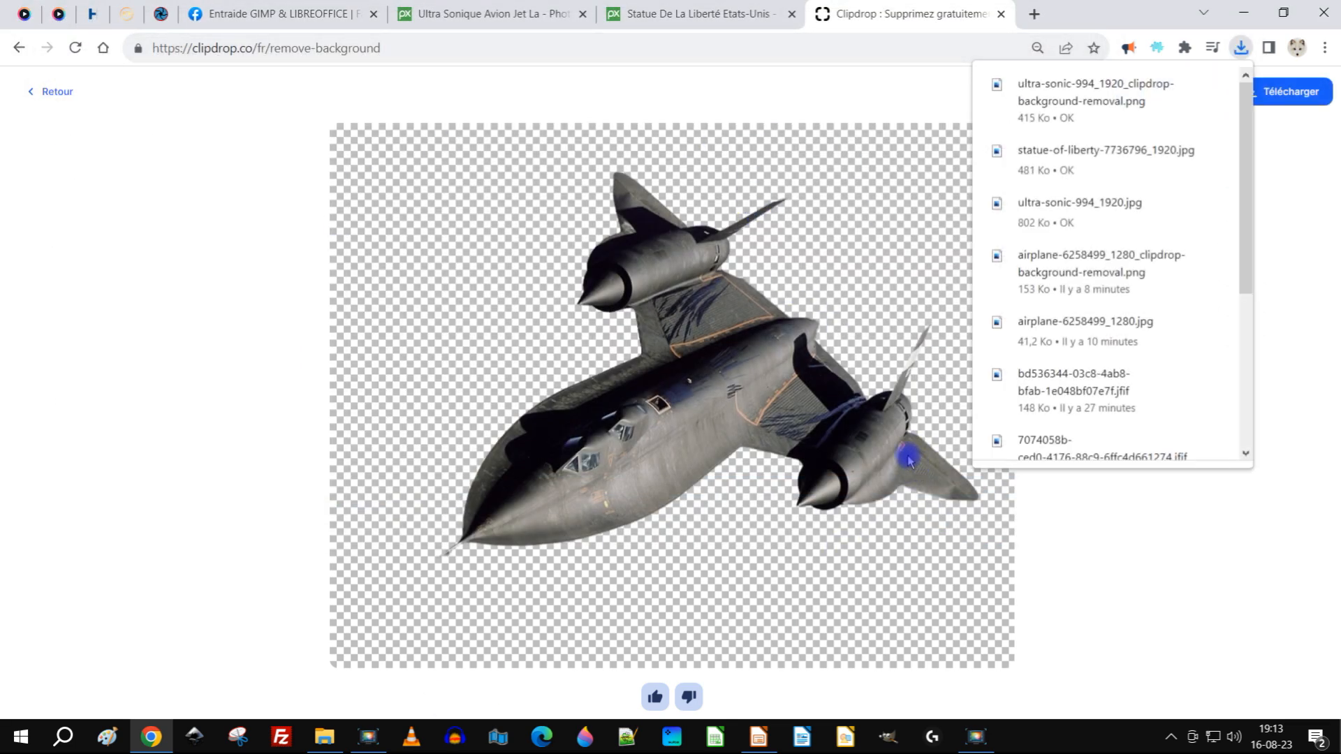
# Step: Switch to LibreOffice Impress and apply the blank layout "Diapo vierge" to the first slide
pyautogui.click(760, 735)
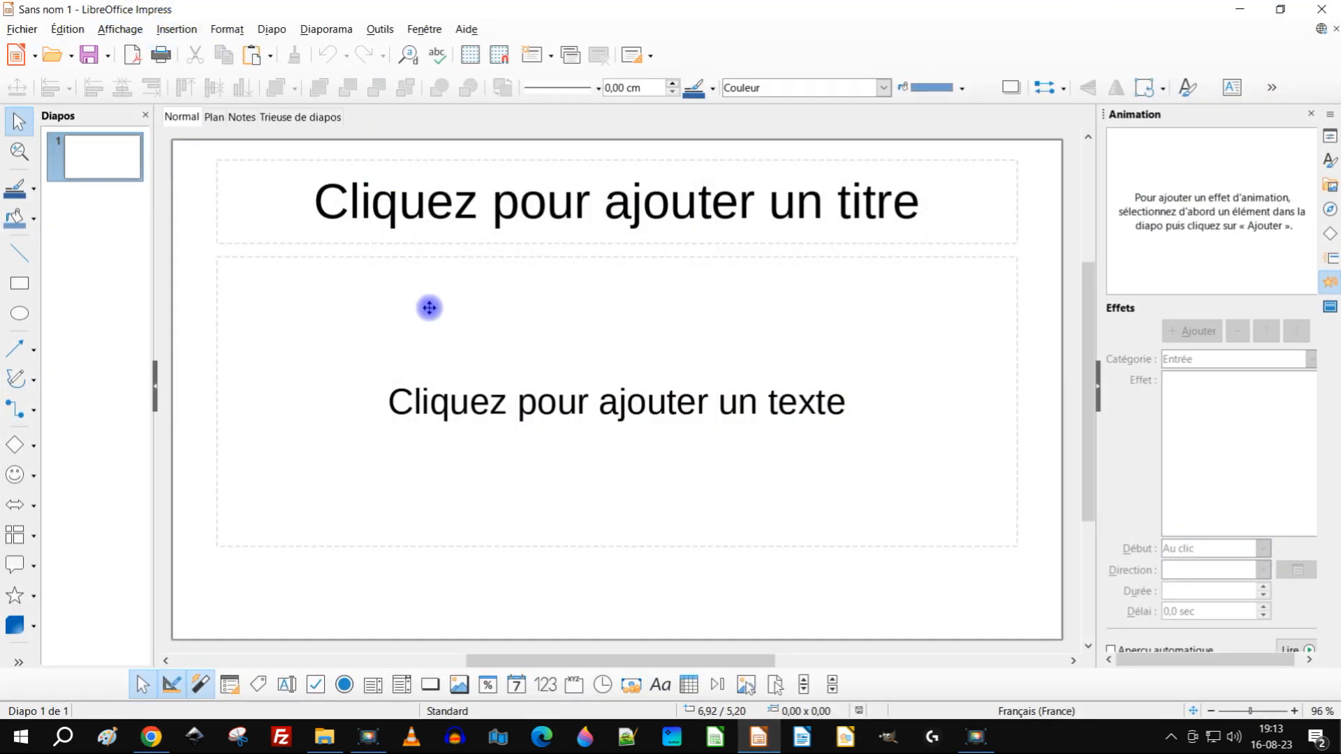
pyautogui.click(538, 160)
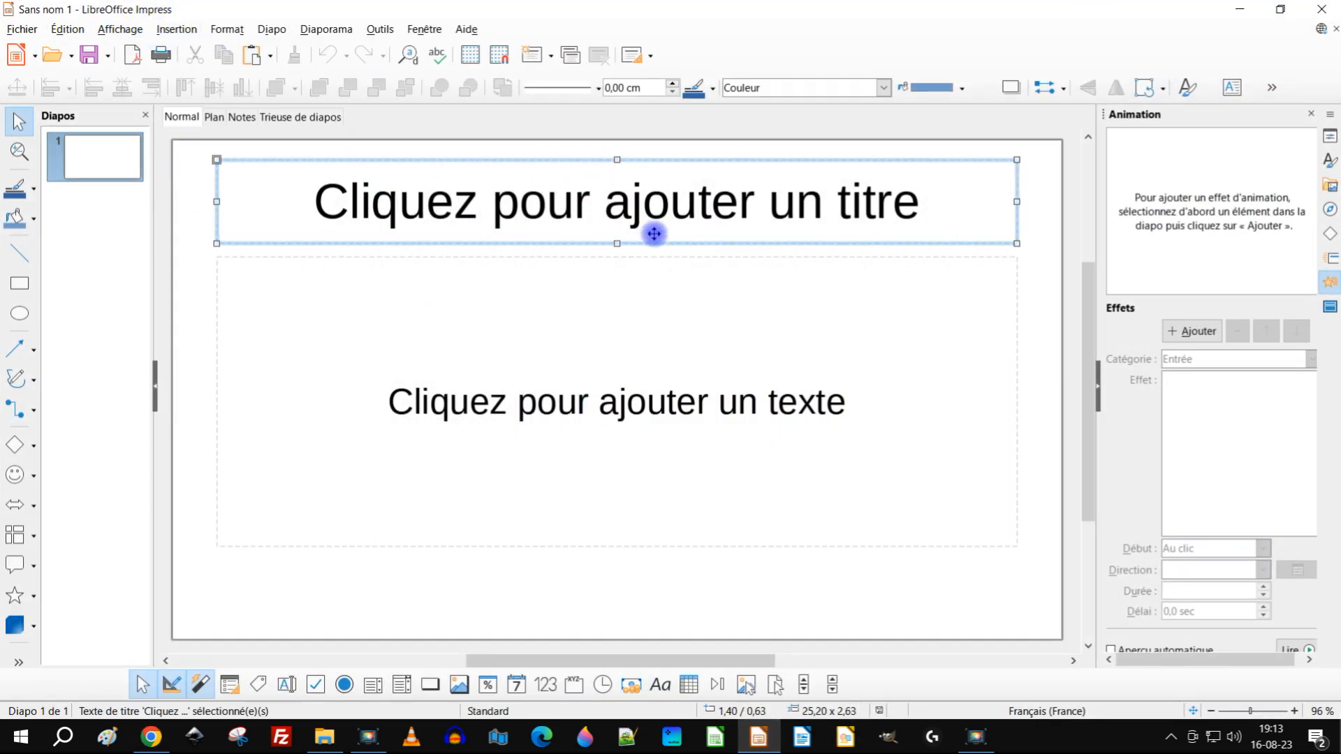
pyautogui.click(341, 35)
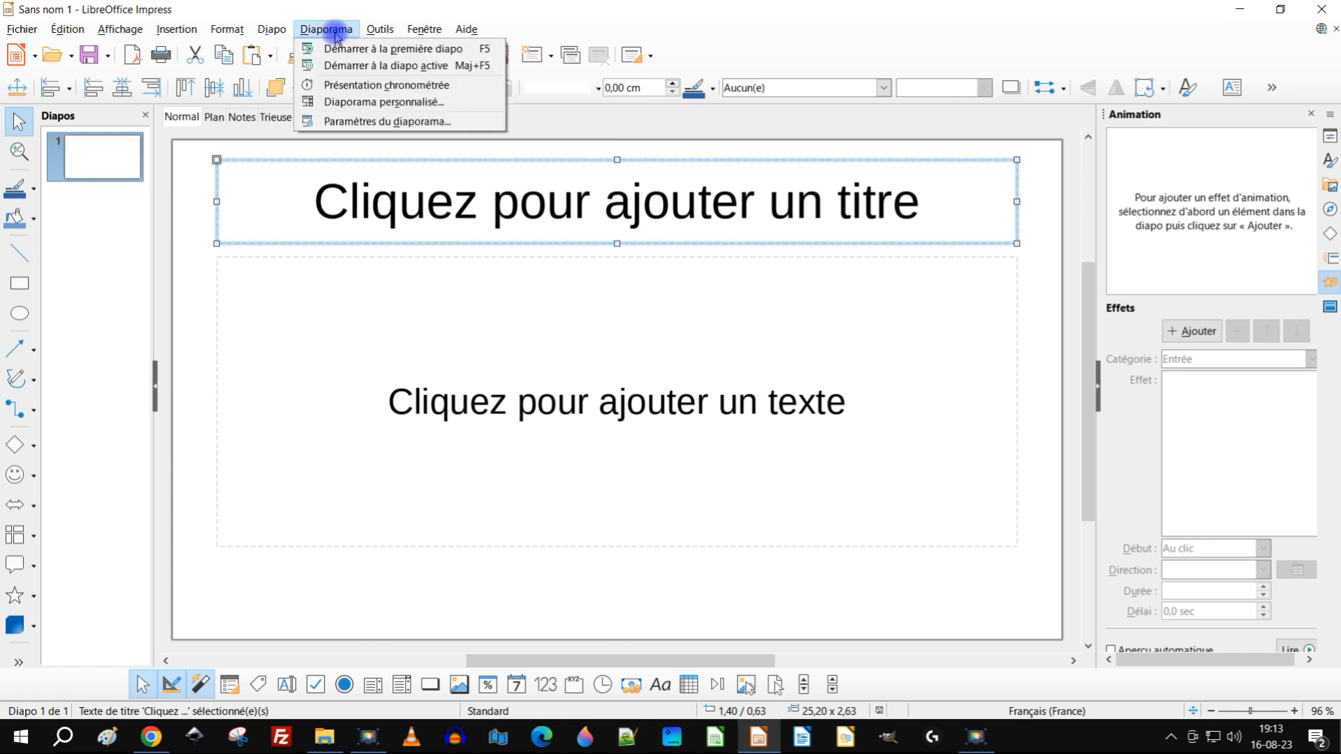
pyautogui.moveTo(265, 32)
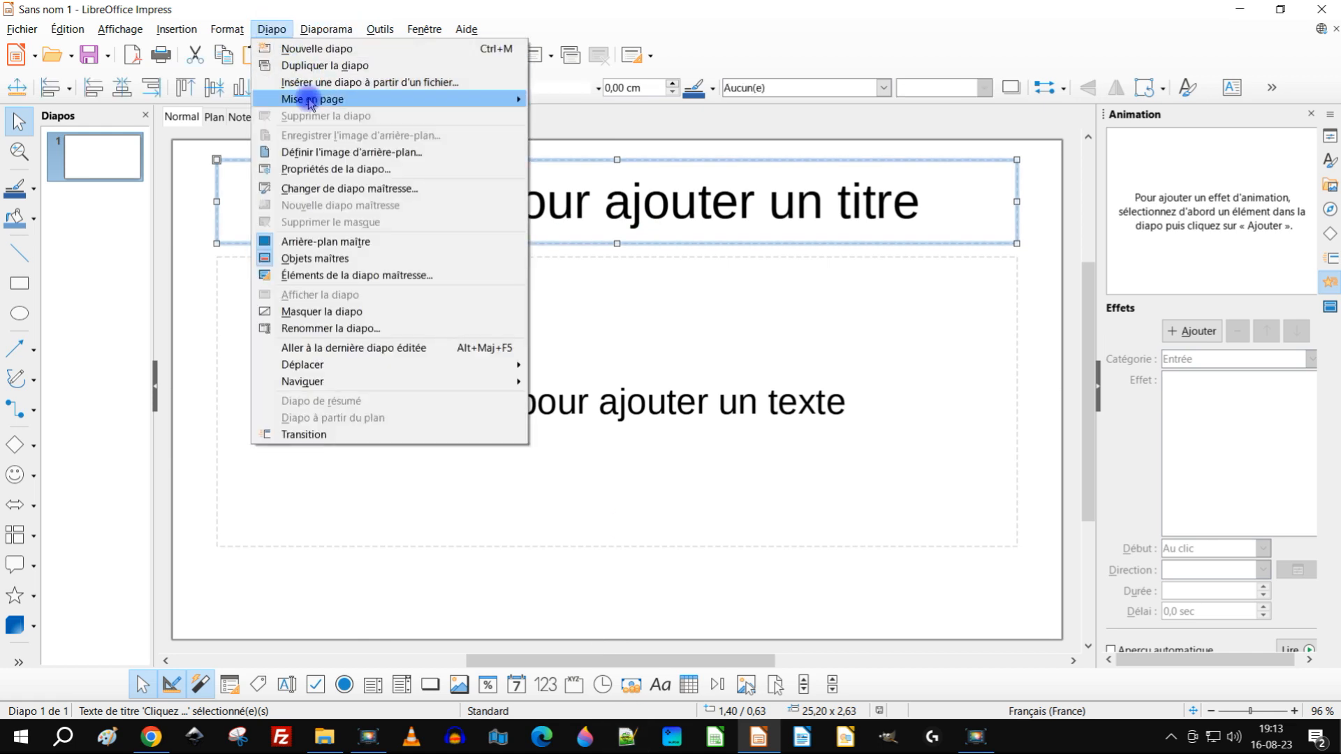
pyautogui.moveTo(307, 98)
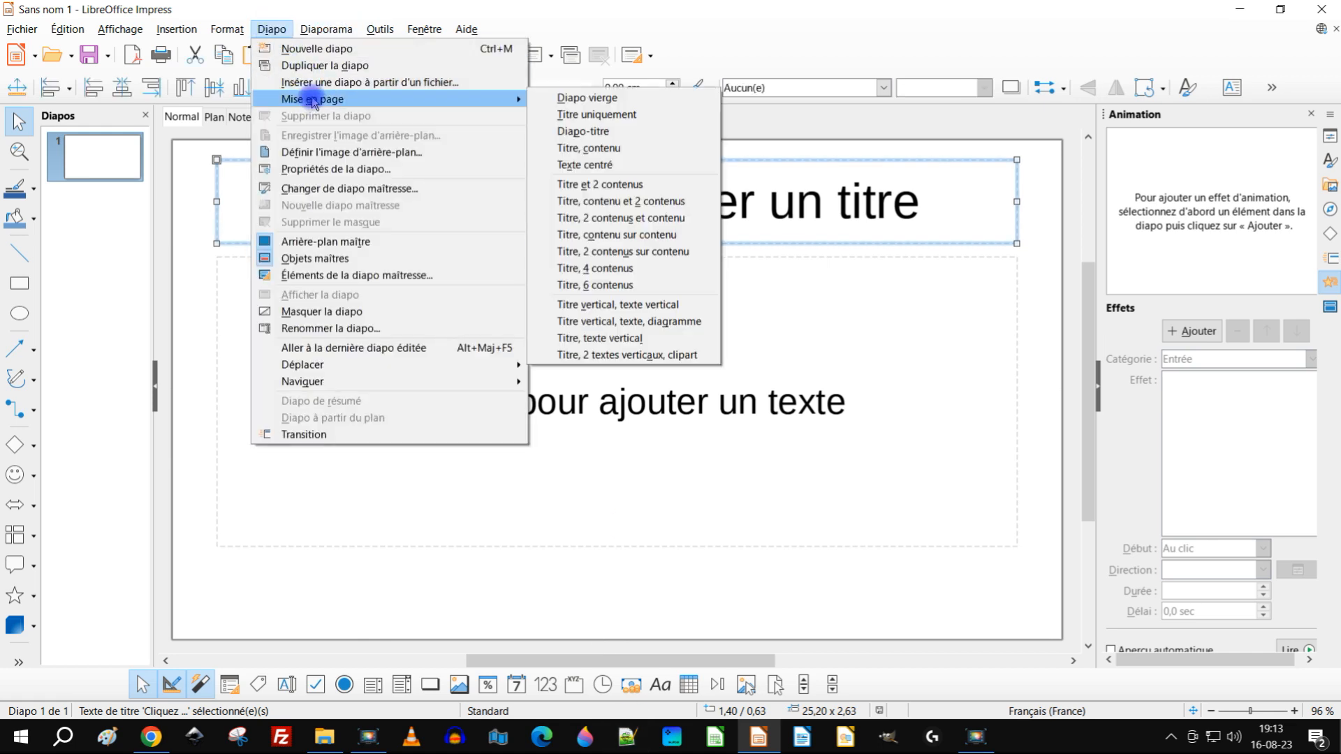
pyautogui.click(587, 98)
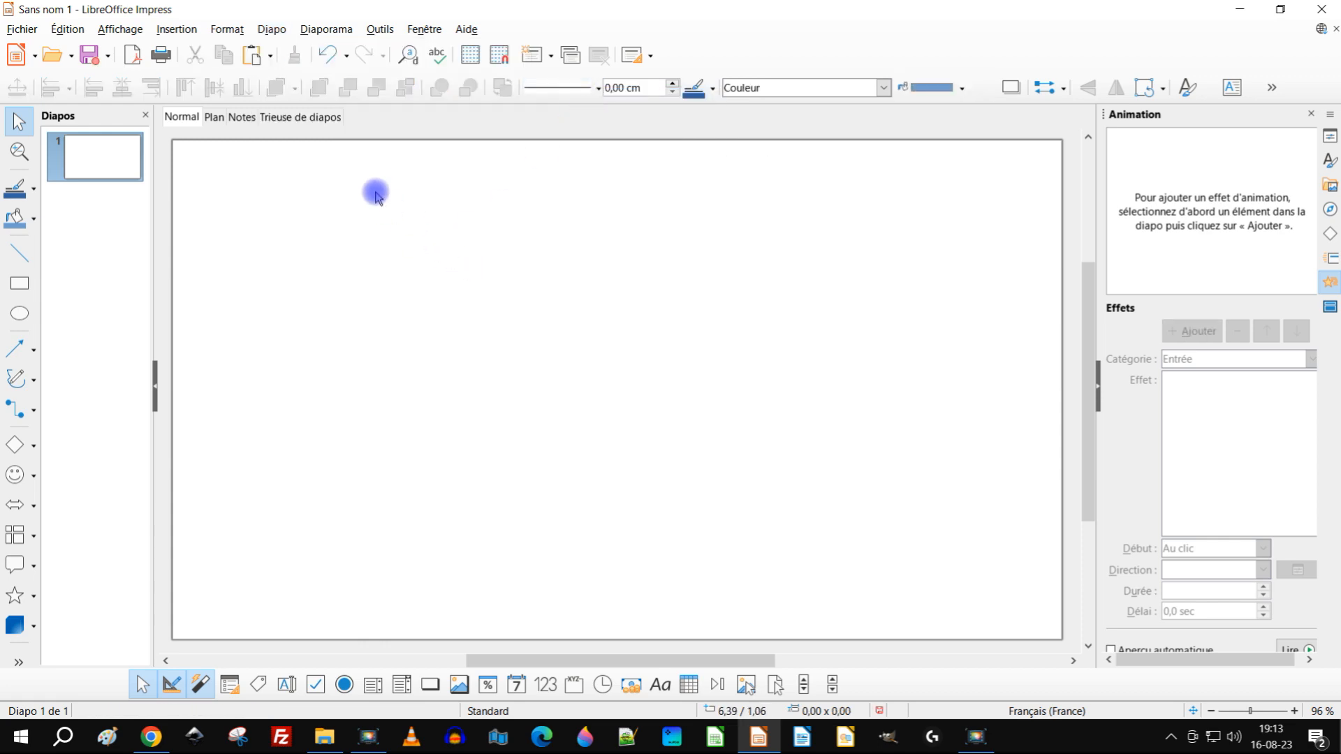
# Step: Insert statue-of-liberty-7736796_1920.jpg from the "animations carte" folder in 08-août onto the blank slide
pyautogui.click(175, 31)
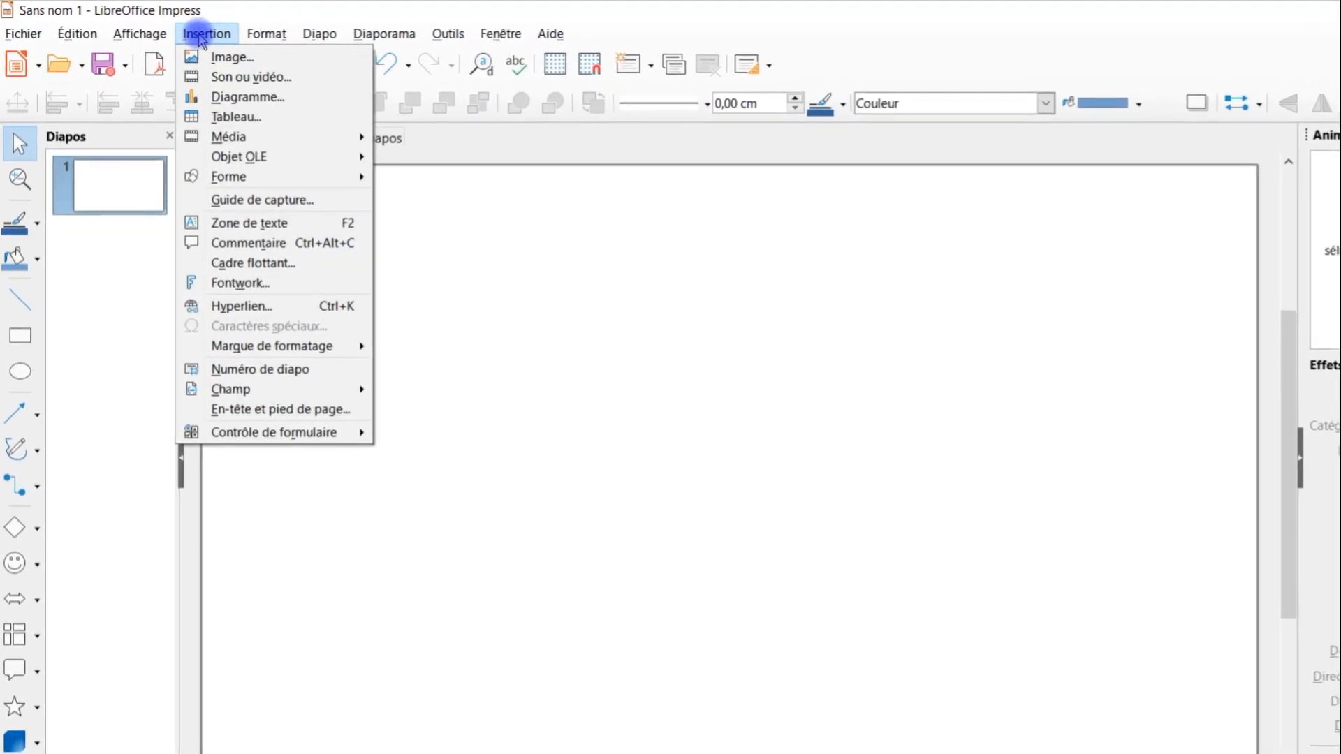
pyautogui.click(254, 62)
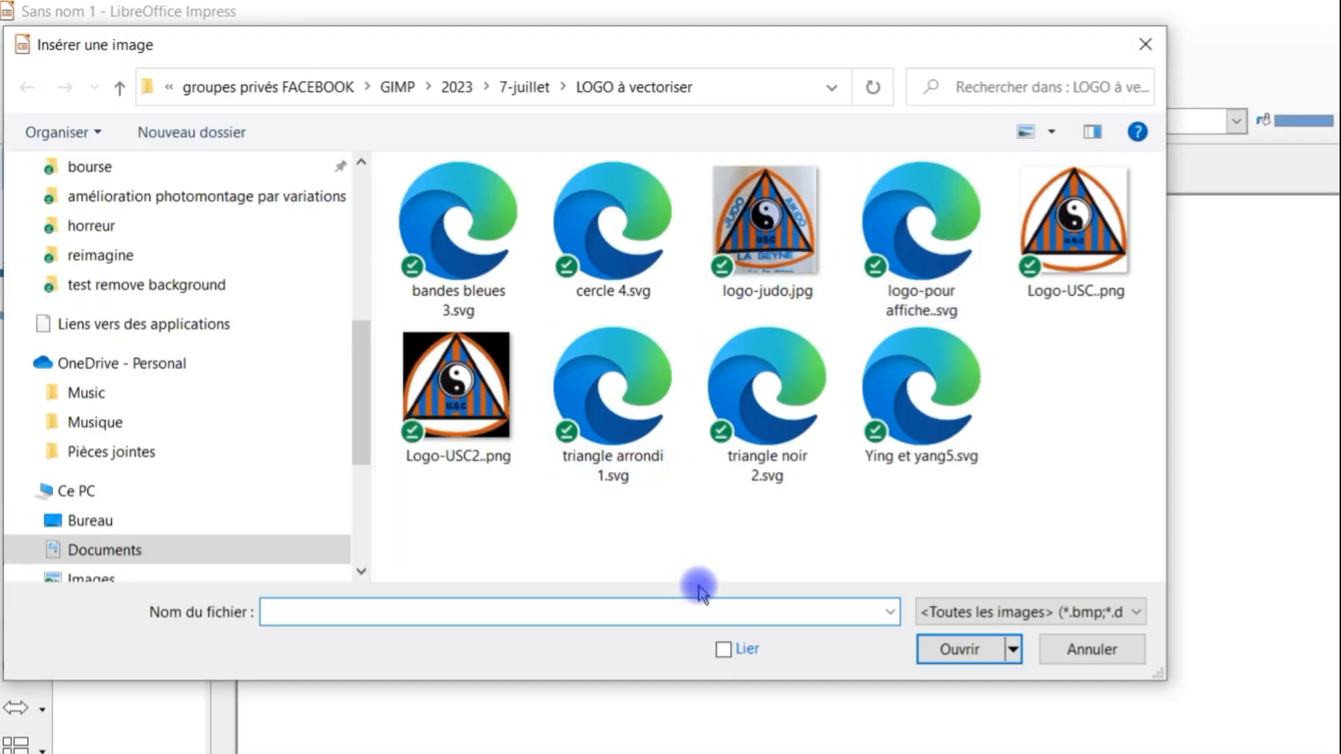
pyautogui.click(458, 87)
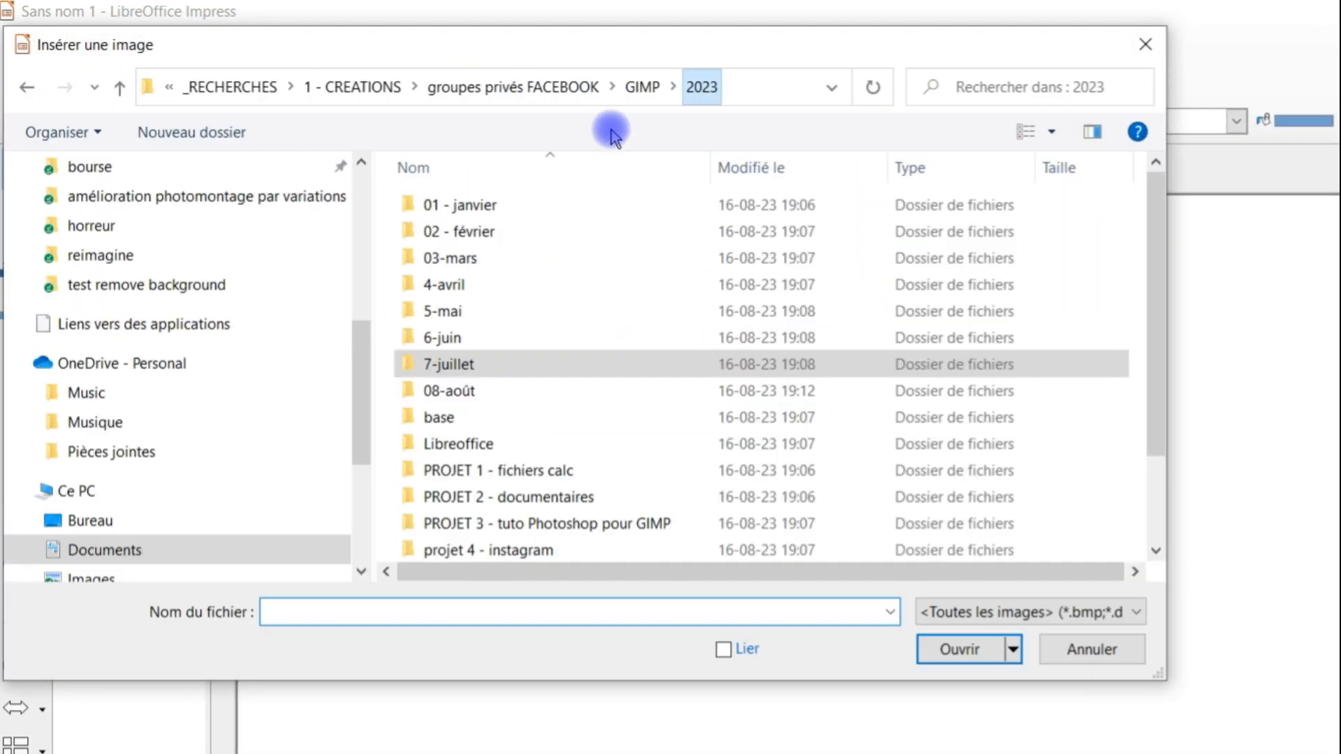
pyautogui.doubleClick(452, 390)
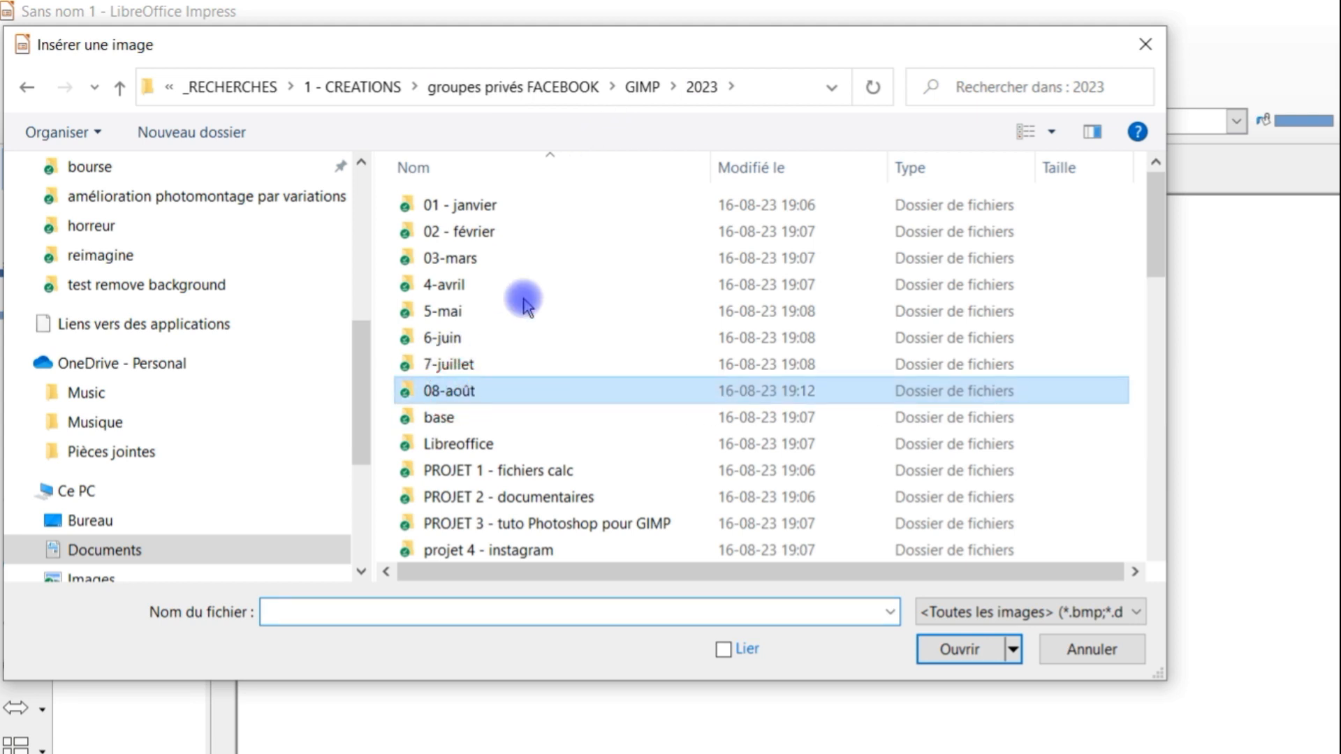
pyautogui.doubleClick(607, 223)
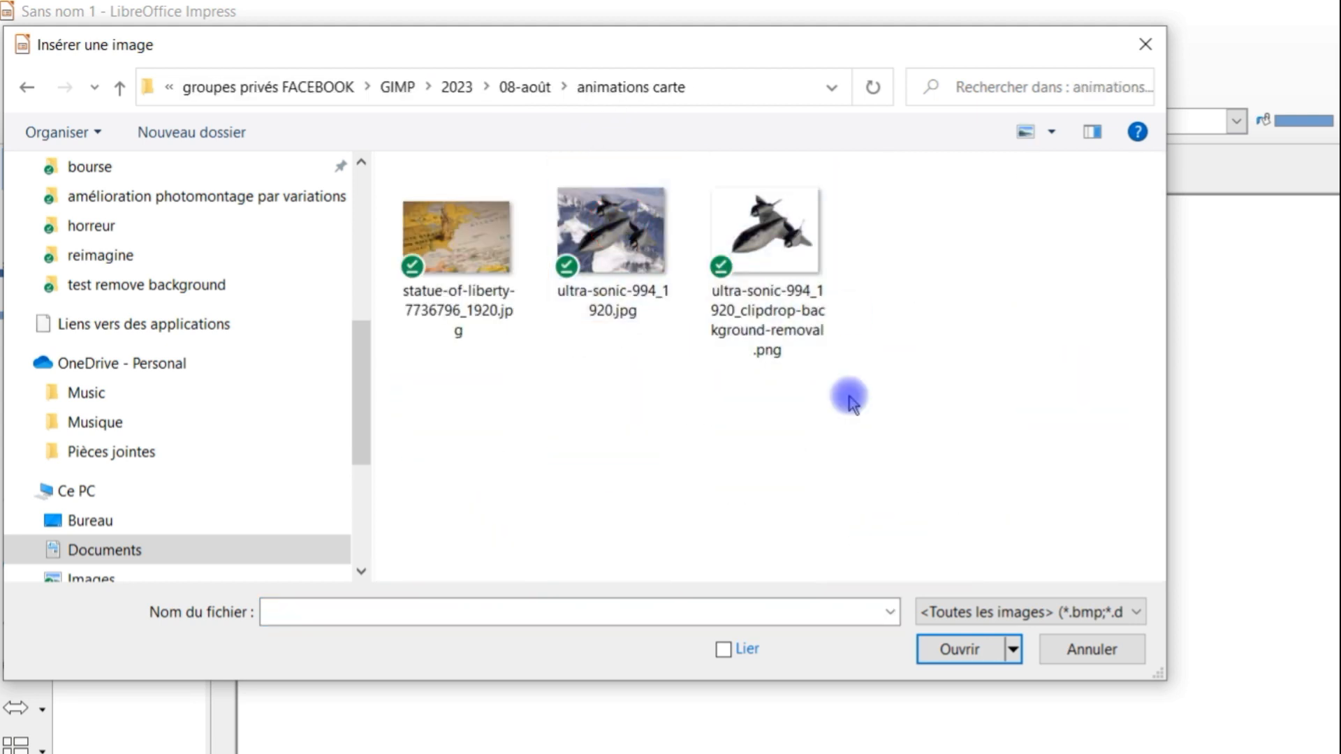
pyautogui.doubleClick(456, 238)
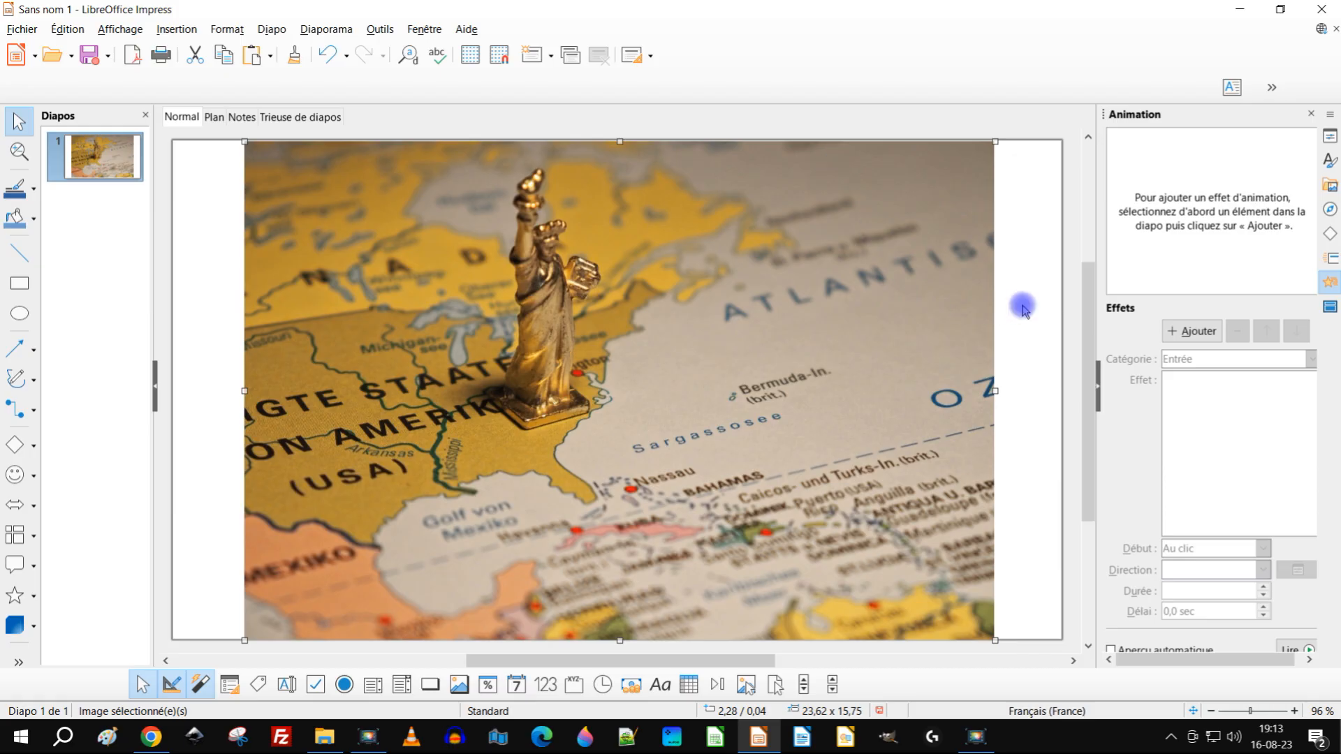
pyautogui.click(1026, 286)
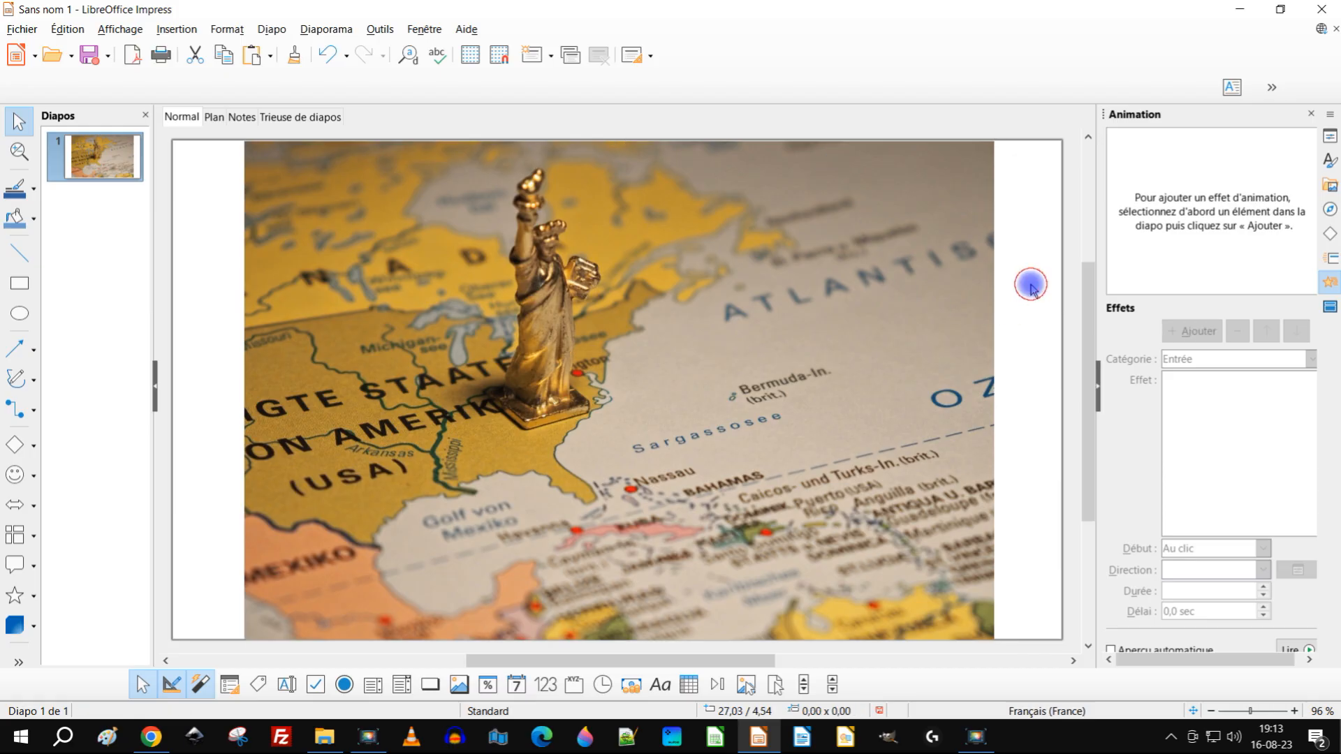
# Step: Protect the position of the Statue of Liberty map photo and deselect it
pyautogui.rightClick(554, 240)
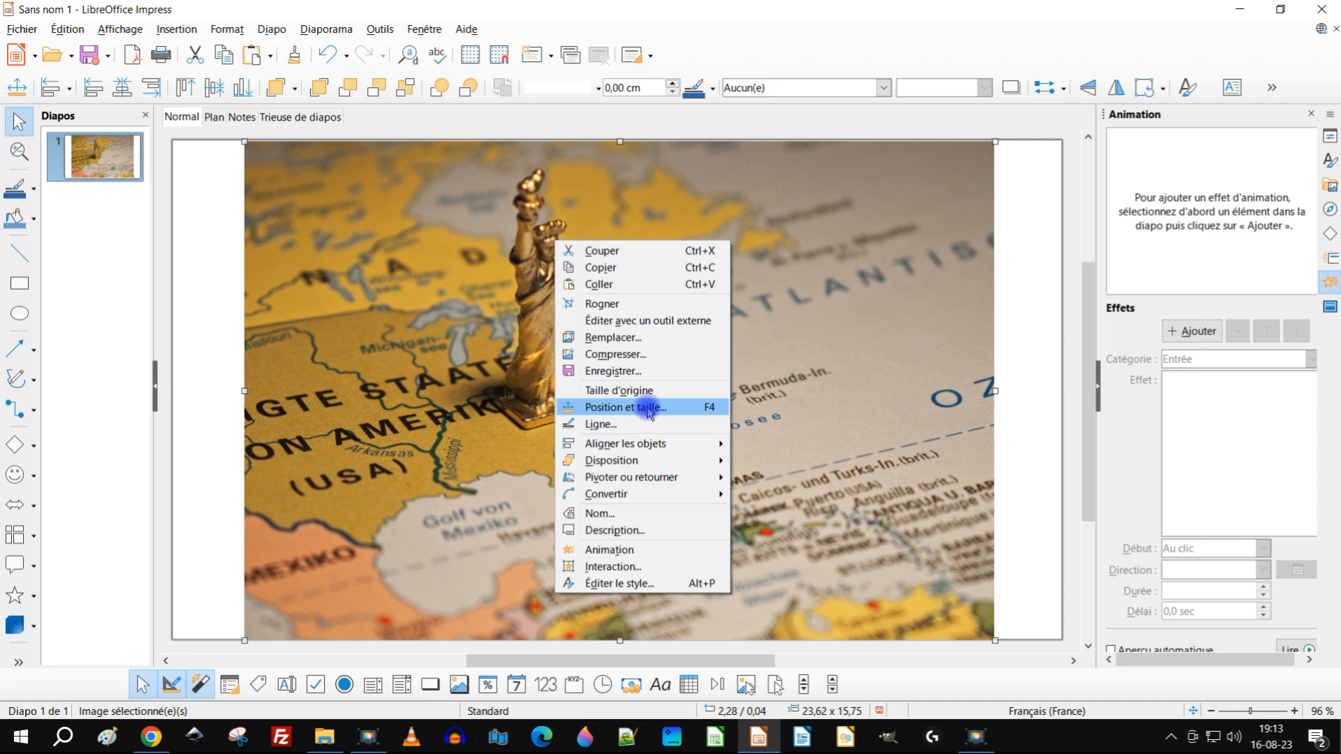
pyautogui.click(669, 409)
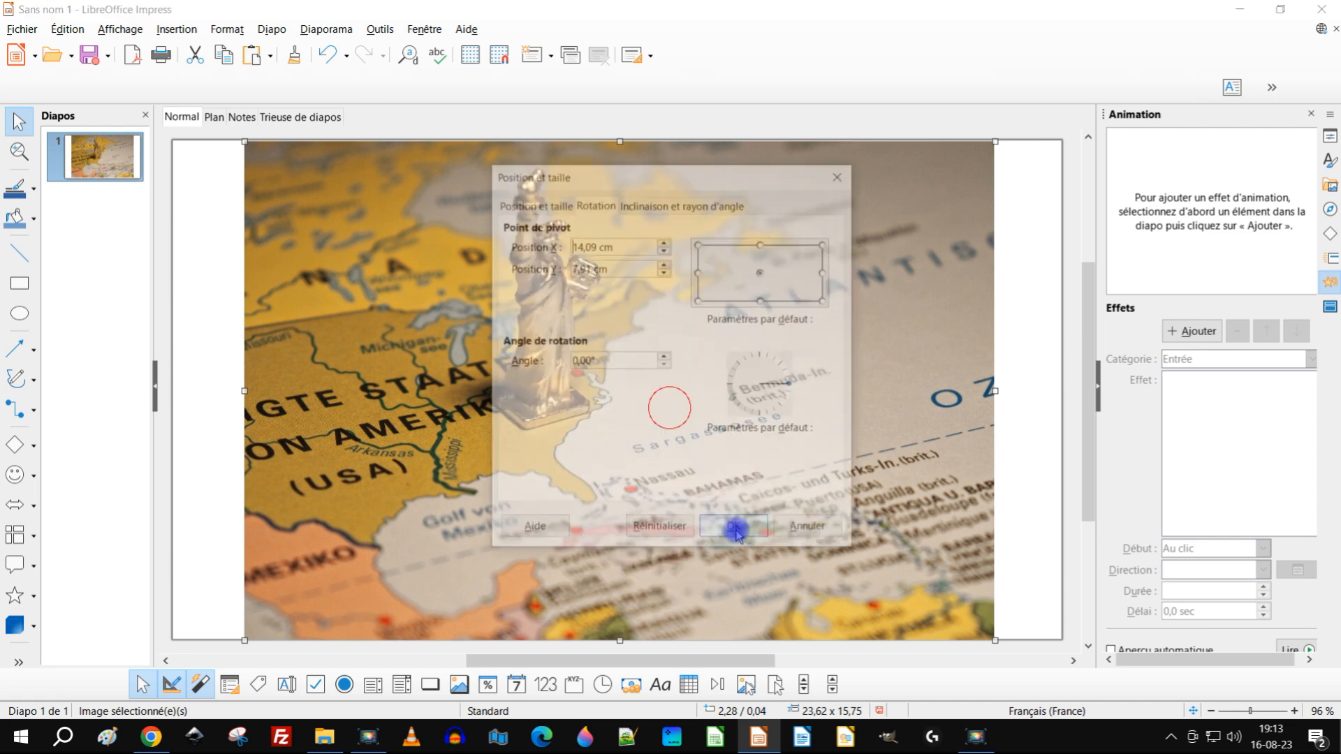
pyautogui.click(515, 203)
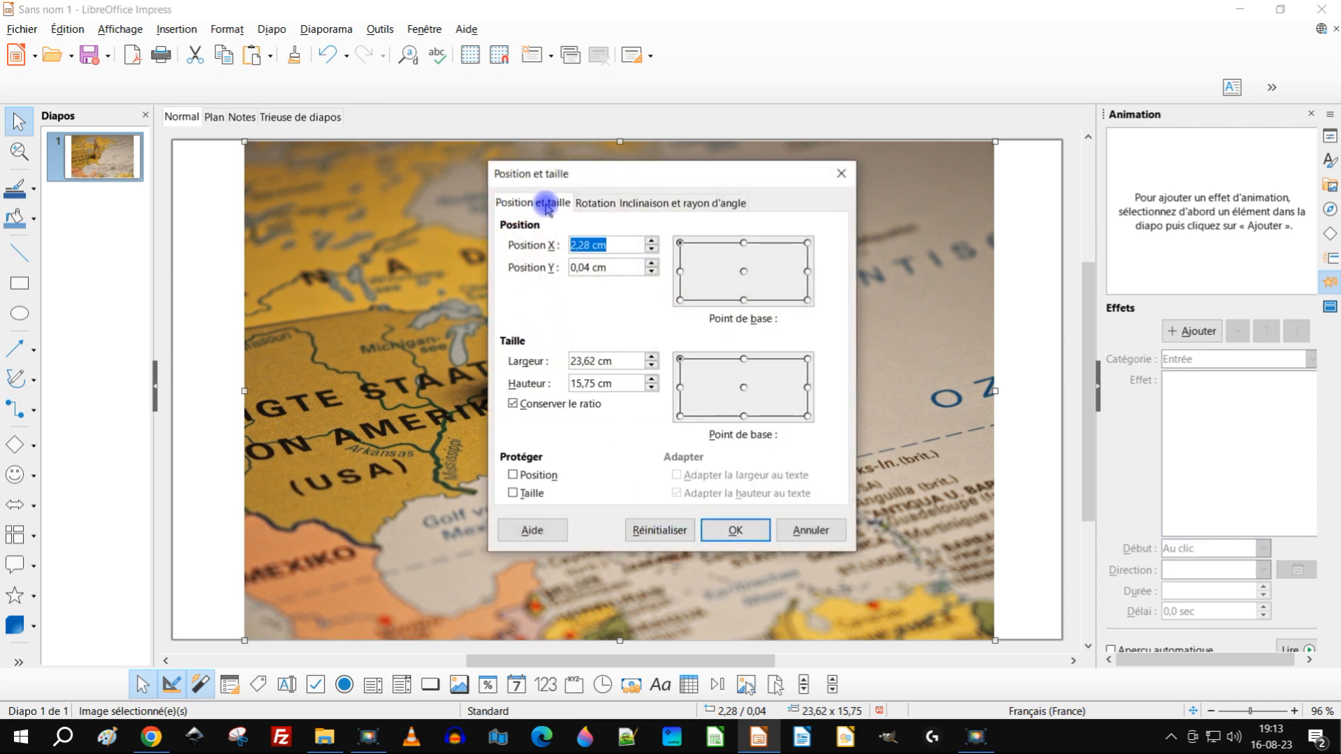
pyautogui.click(514, 476)
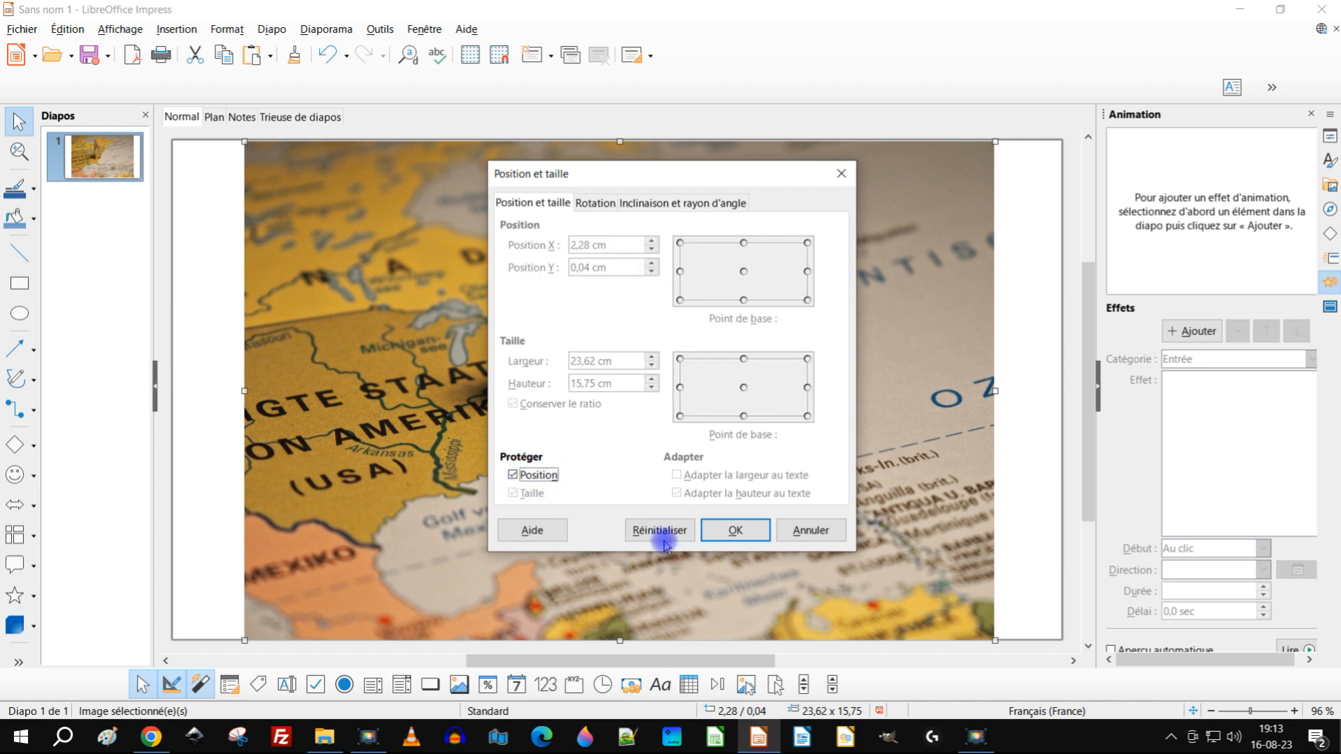
pyautogui.click(736, 531)
pyautogui.press('Escape')
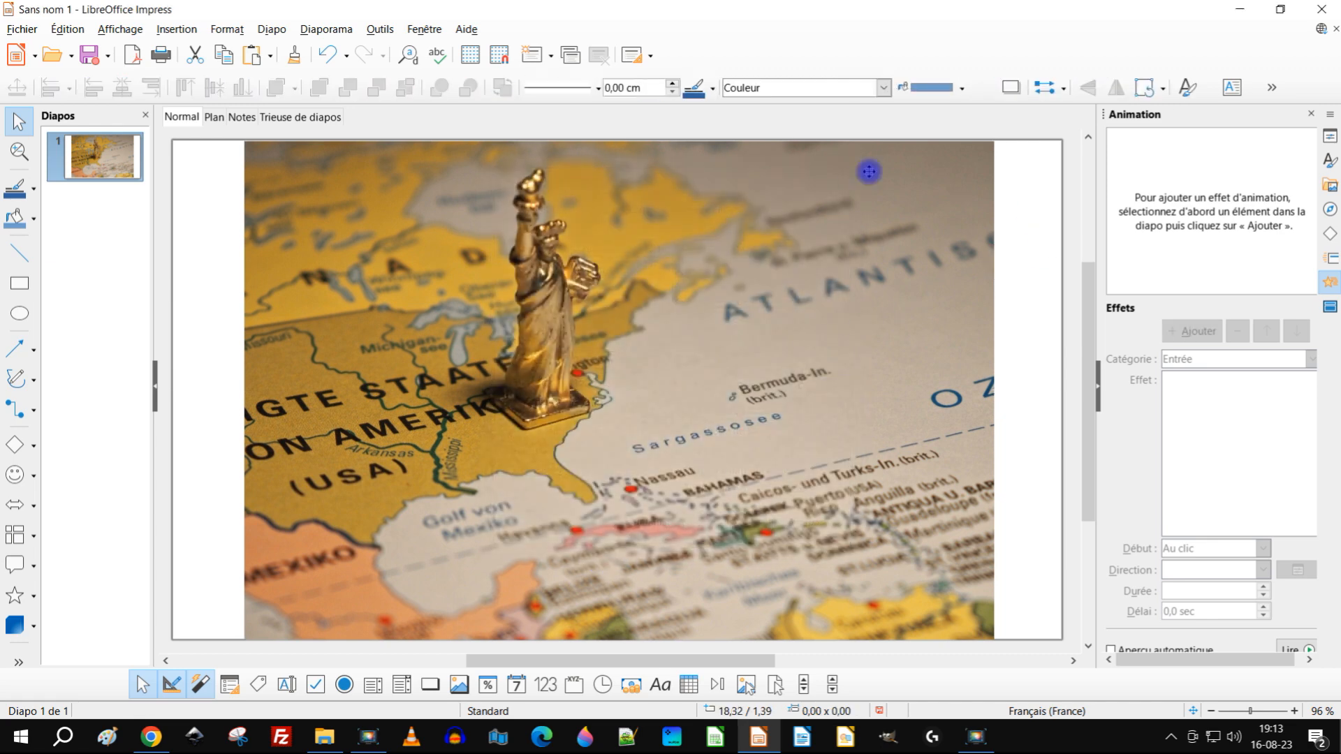
# Step: Insert ultra-sonic-994_1920_clipdrop-background-removal.png, shrink it to about 7.36 × 5.87 cm and place it over the map's upper-right area
pyautogui.click(183, 31)
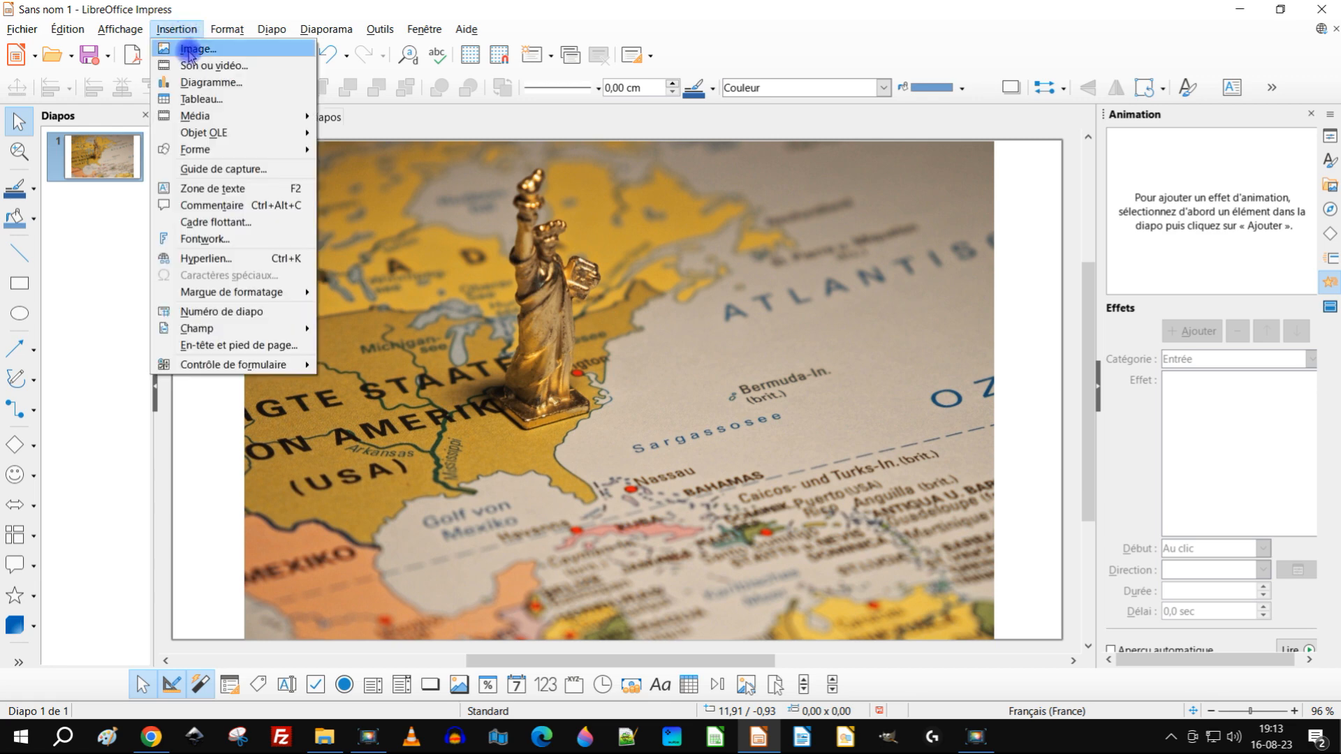
pyautogui.click(189, 51)
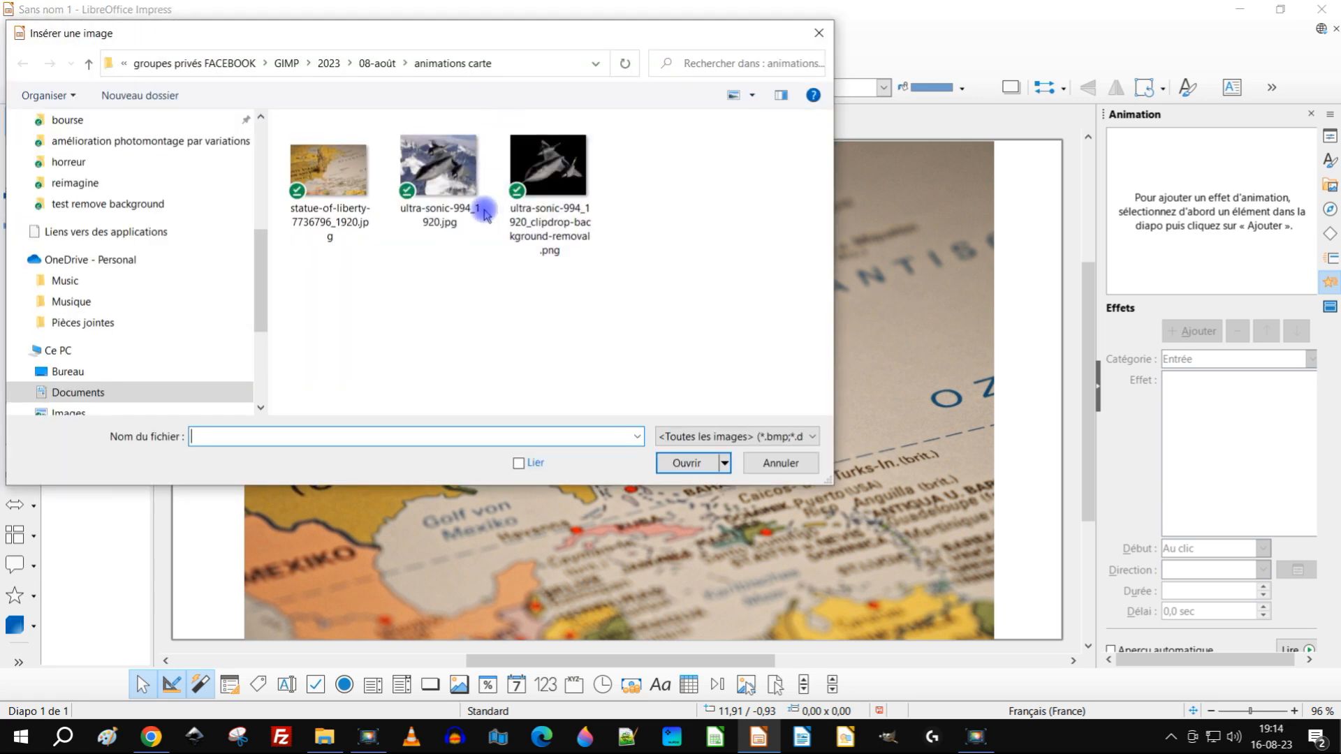
pyautogui.doubleClick(564, 181)
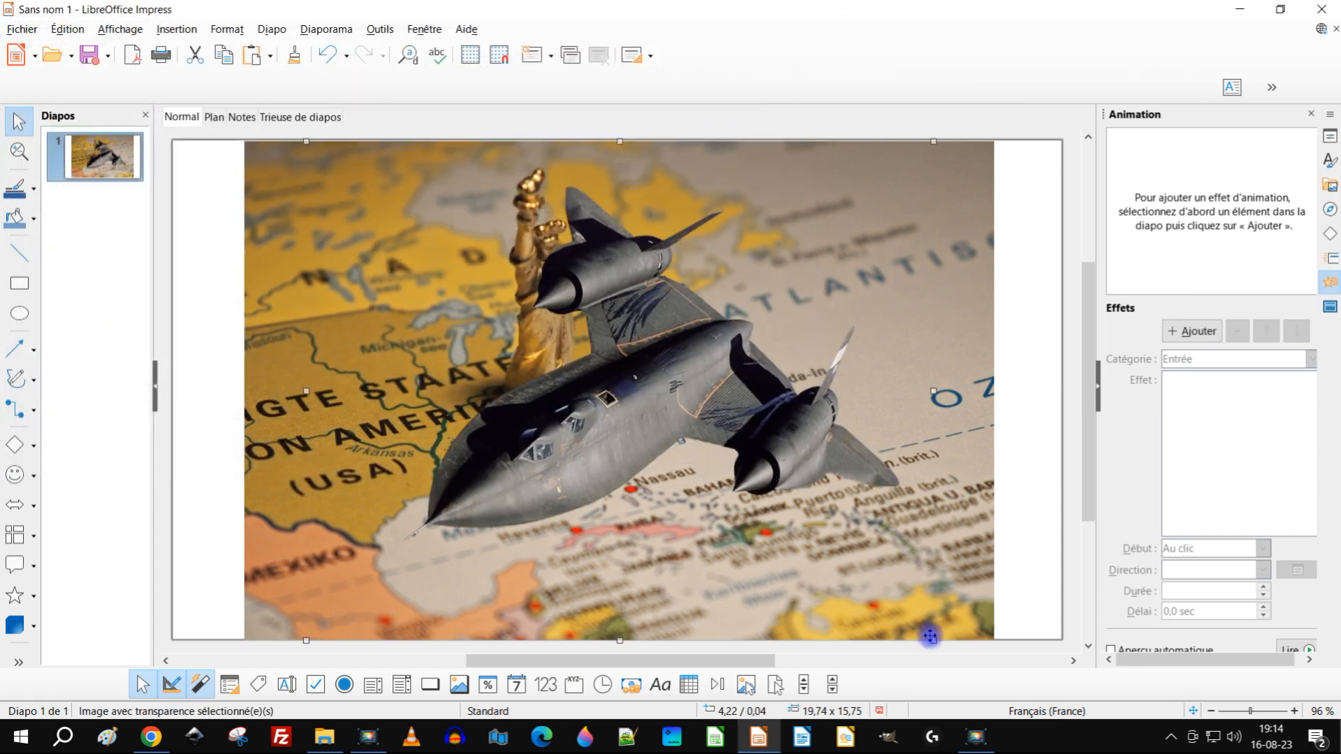
pyautogui.moveTo(935, 643); pyautogui.dragTo(540, 326)
pyautogui.moveTo(423, 231); pyautogui.dragTo(883, 223)
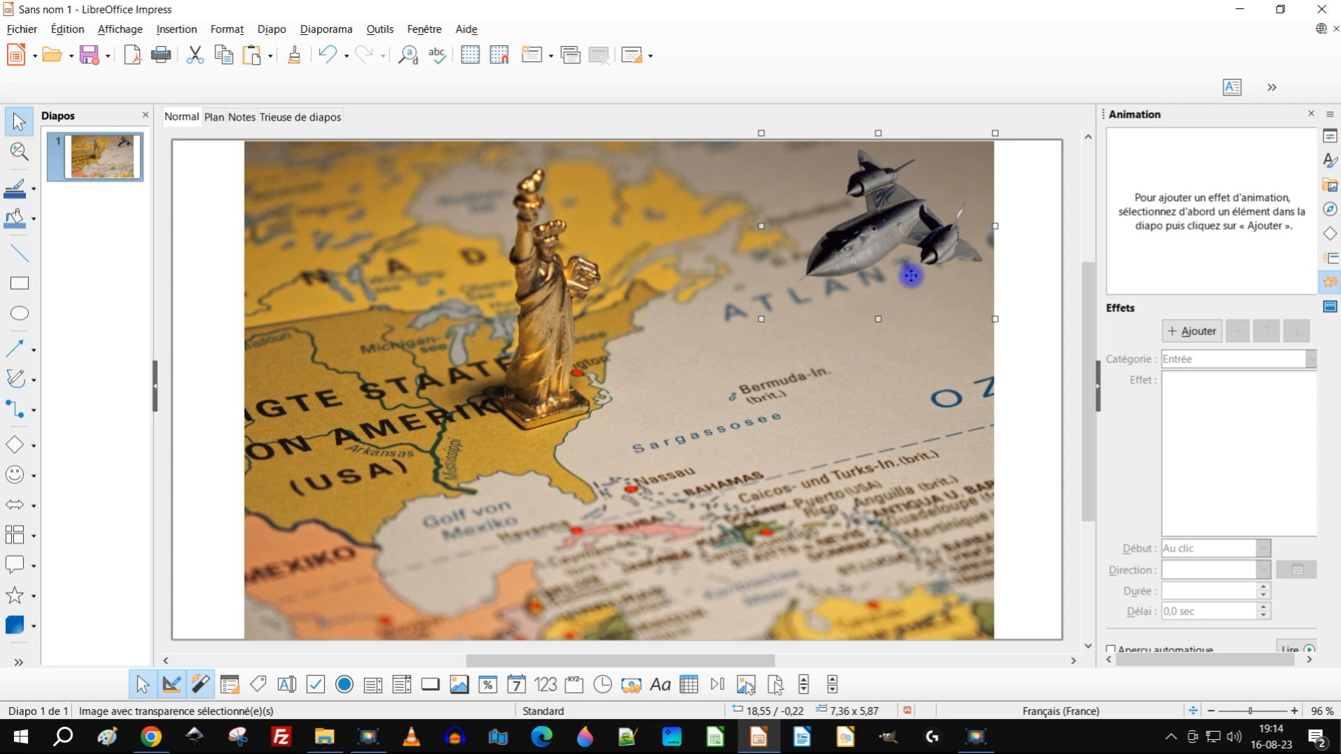
# Step: Move the jet completely off the slide, beyond its upper-right corner, to about X 26.89 and Y -5.57 cm
pyautogui.keyDown('ctrl'); pyautogui.scroll(-2, 899, 296); pyautogui.keyUp('ctrl')
pyautogui.moveTo(889, 246); pyautogui.dragTo(1021, 188)
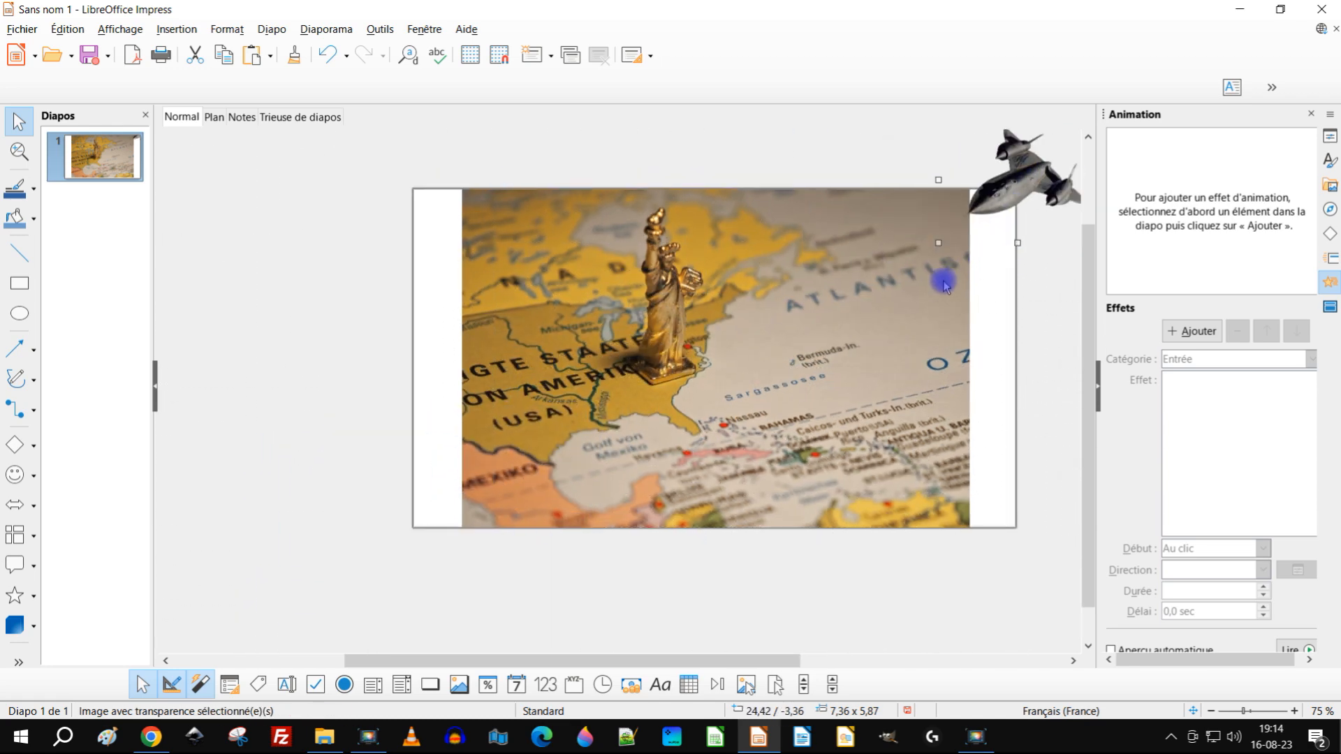
pyautogui.moveTo(720, 660); pyautogui.dragTo(769, 661)
pyautogui.scroll(-2, 695, 329)
pyautogui.scroll(2, 703, 313)
pyautogui.scroll(-1, 703, 314)
pyautogui.scroll(2, 703, 313)
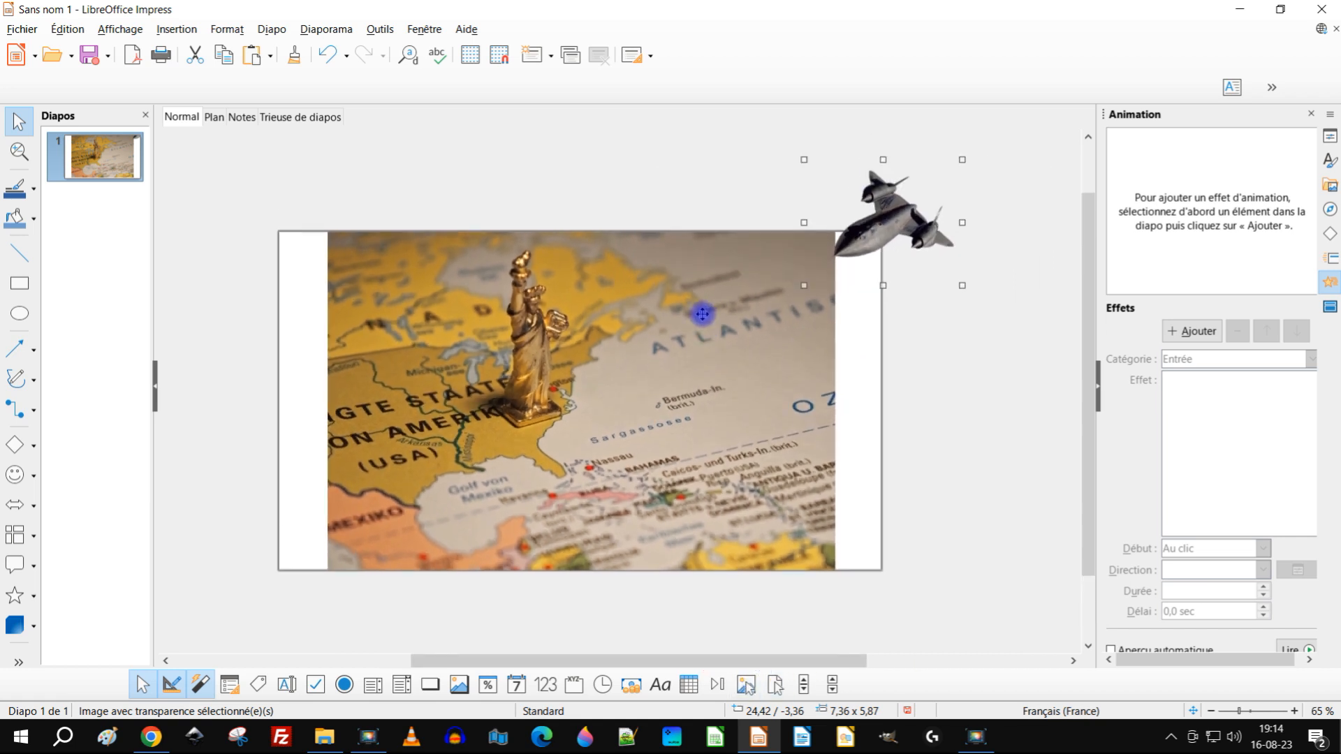
pyautogui.moveTo(951, 203); pyautogui.dragTo(1003, 155)
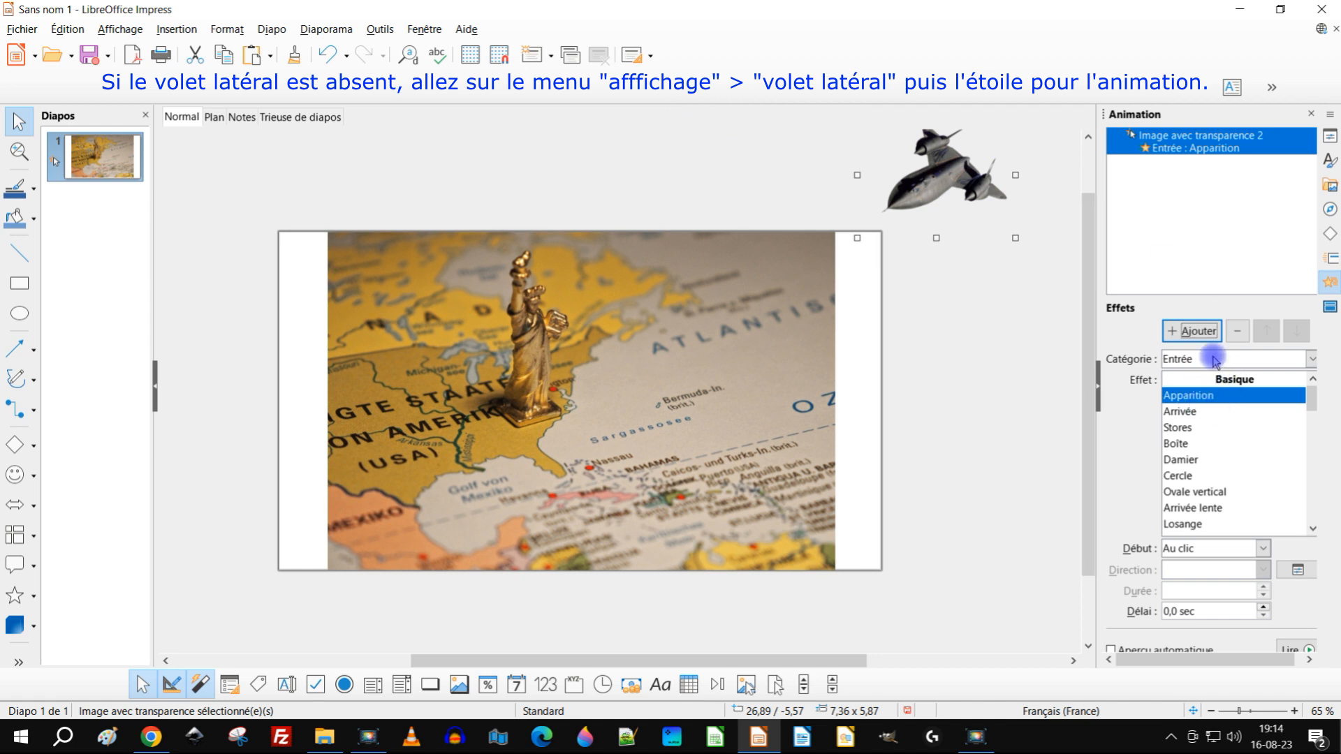
# Step: Give the jet the Accentuation effect "Agrandir et rétrécir" with size "Plus grand" (150 %) and a duration of 5 sec
pyautogui.click(1210, 359)
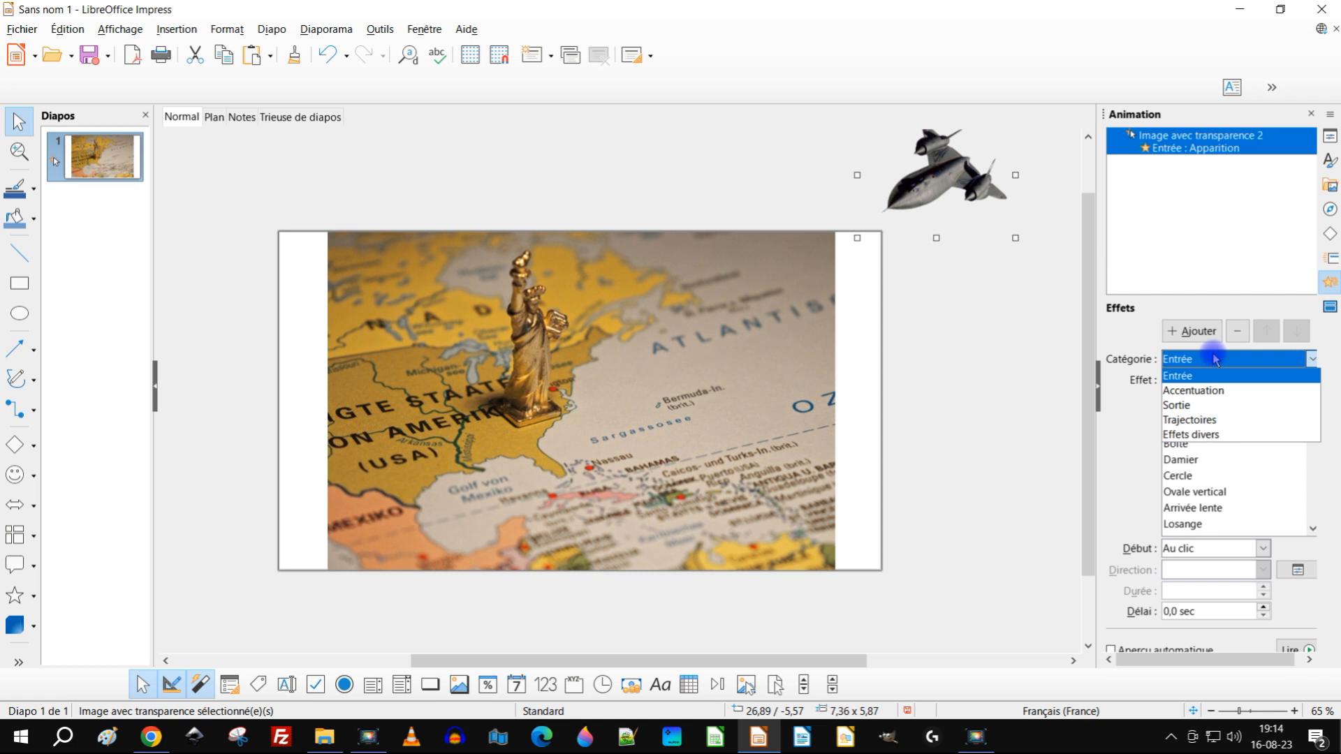
pyautogui.click(1223, 391)
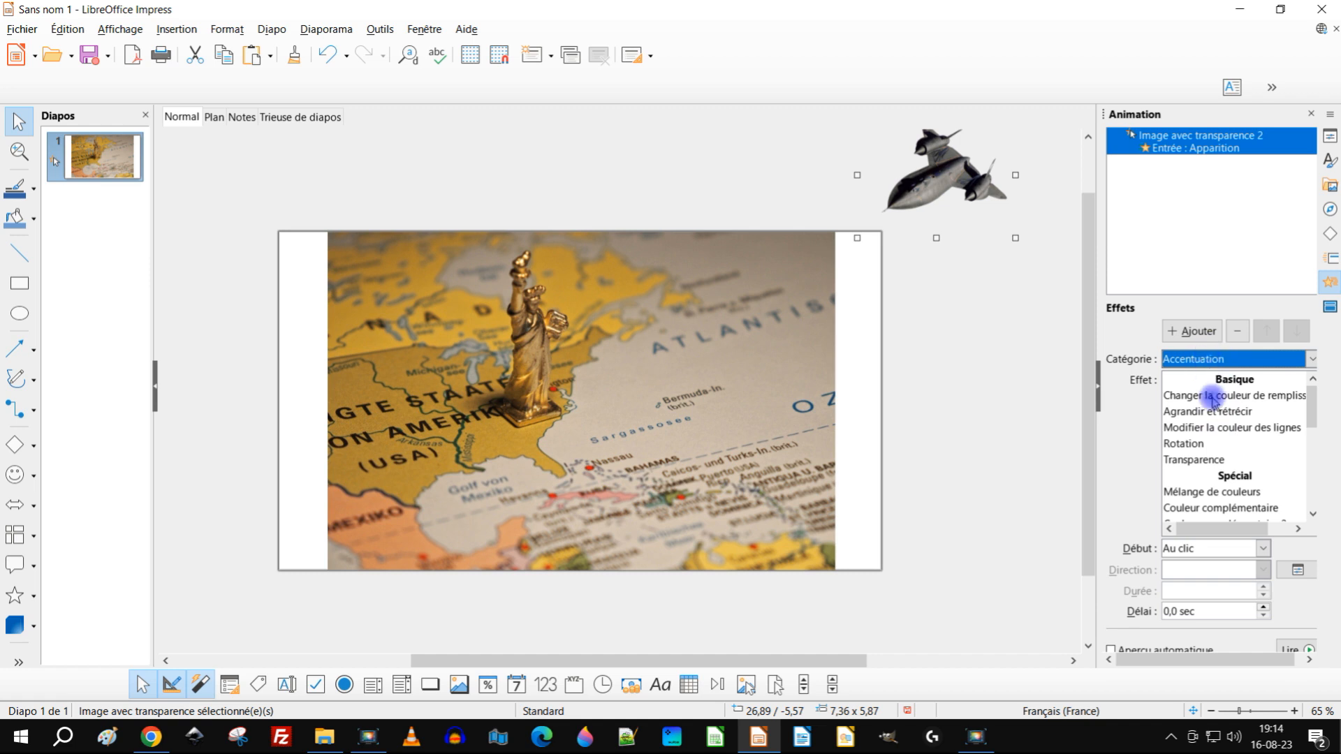
pyautogui.click(1217, 413)
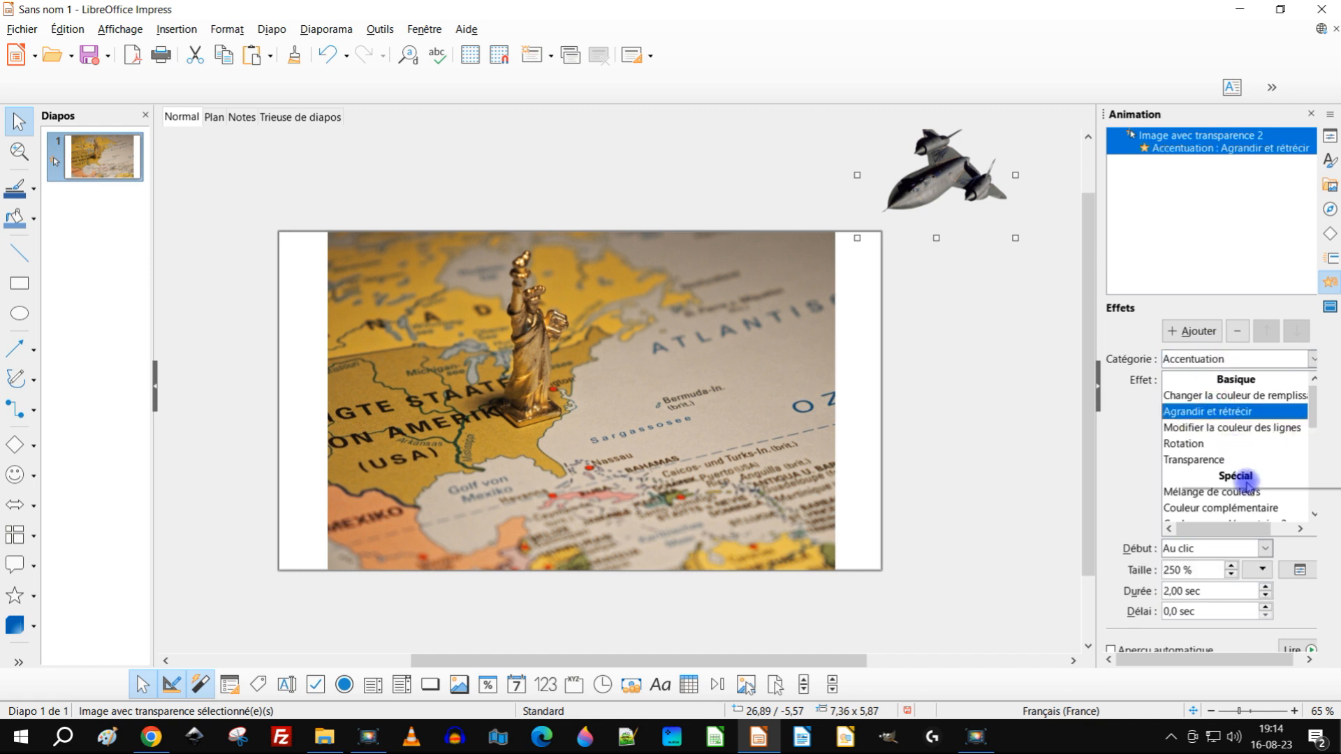
pyautogui.click(1262, 569)
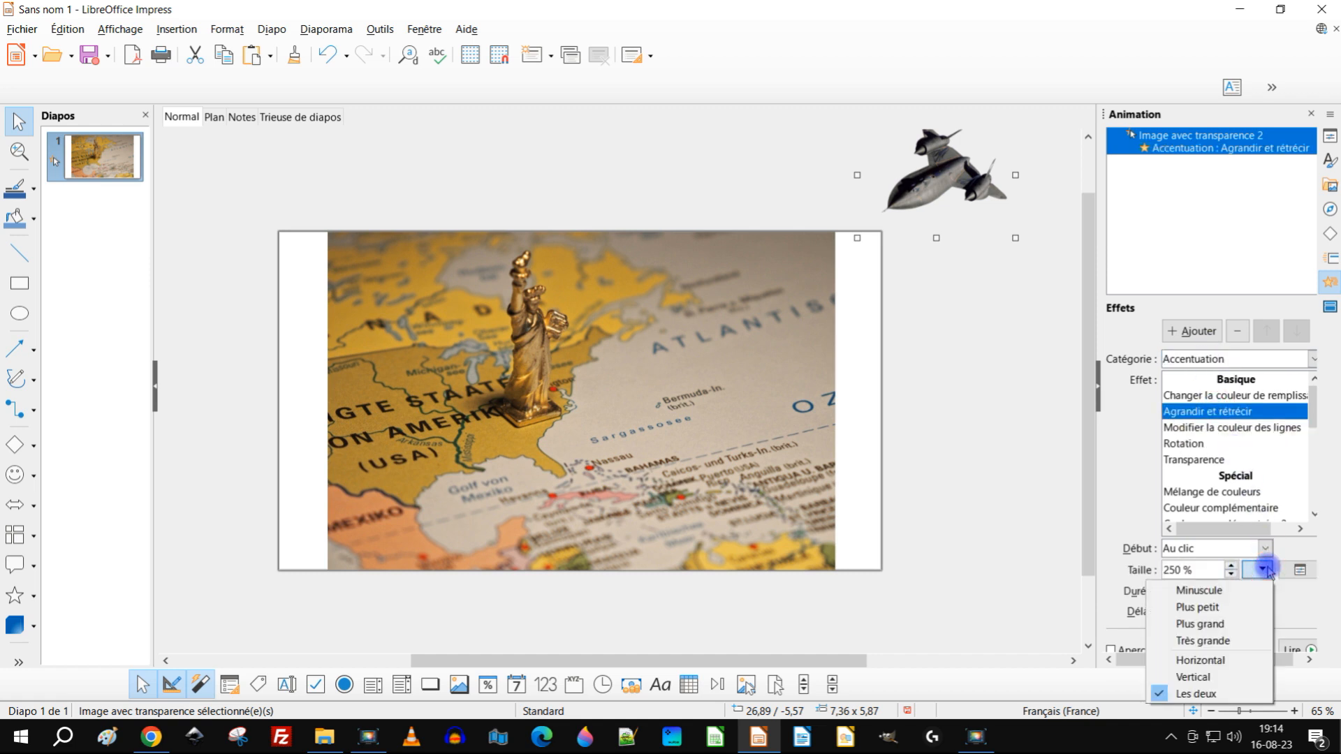
pyautogui.click(1240, 630)
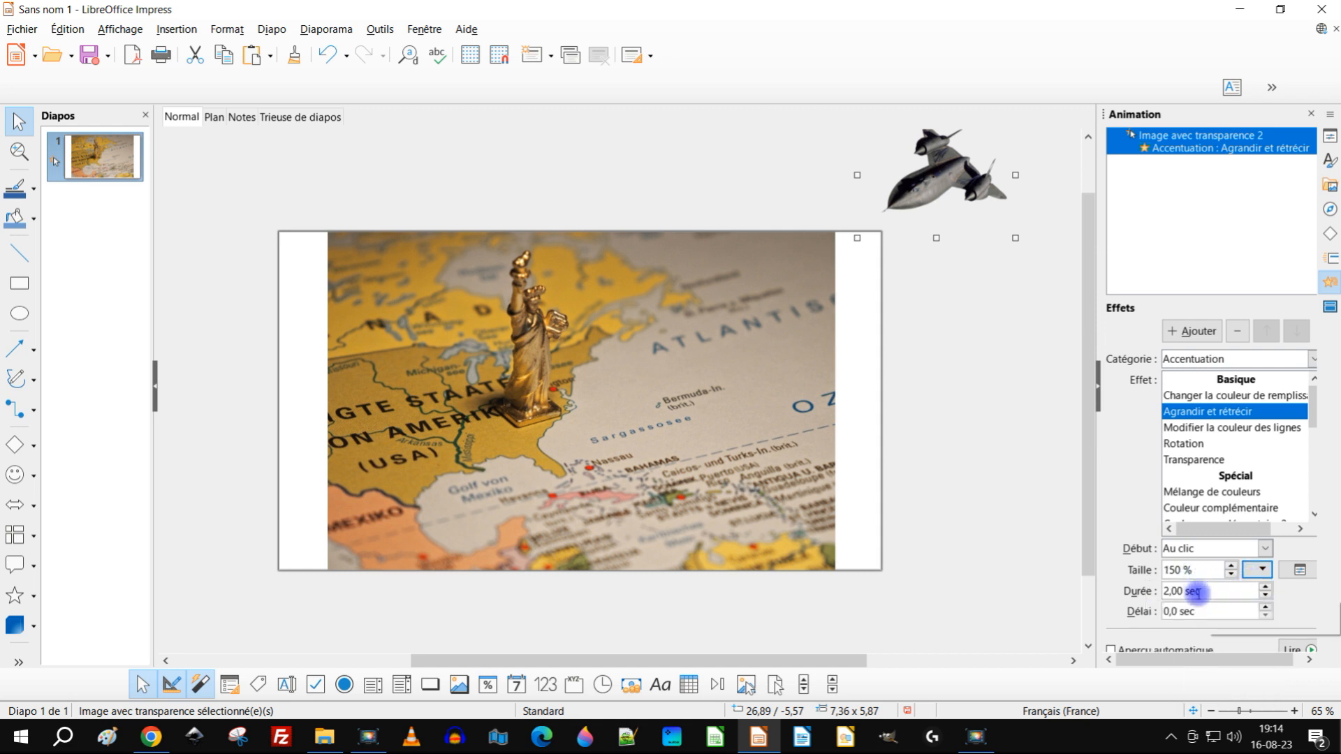
pyautogui.moveTo(1197, 591); pyautogui.dragTo(1121, 590)
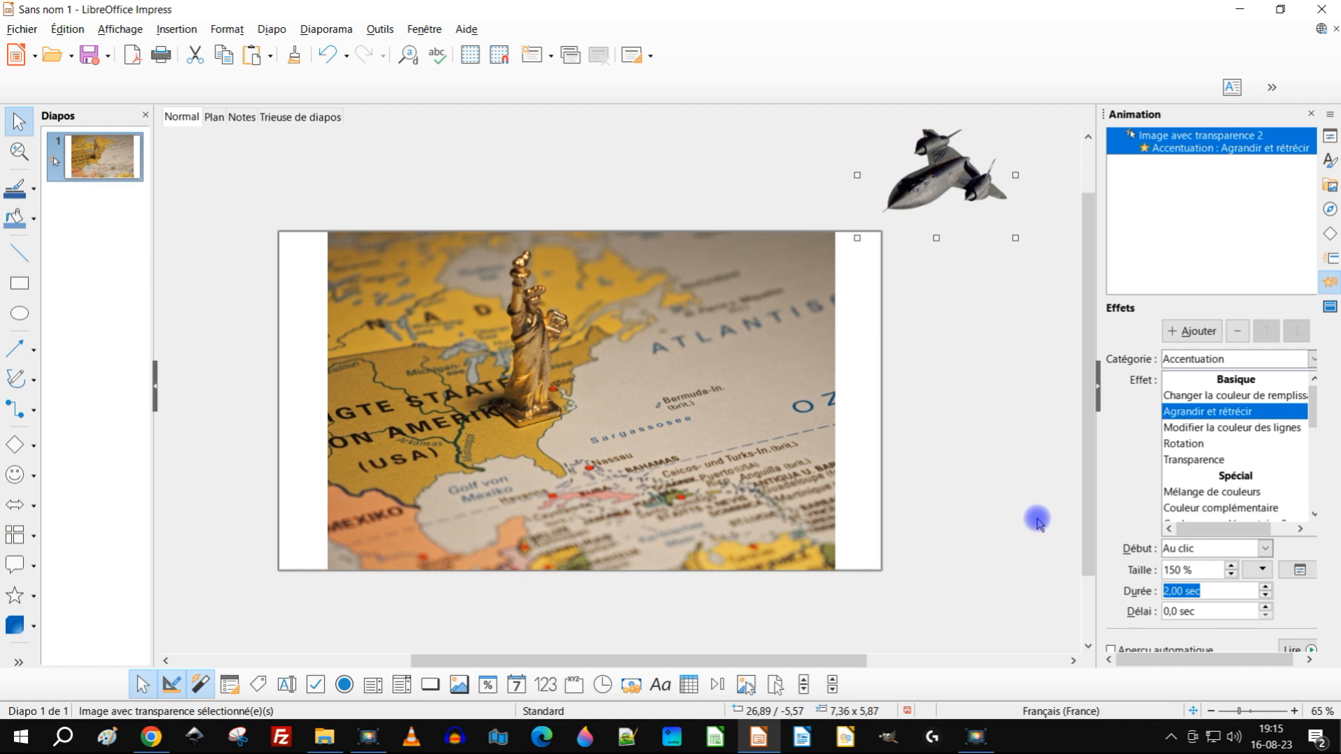
pyautogui.write('5')
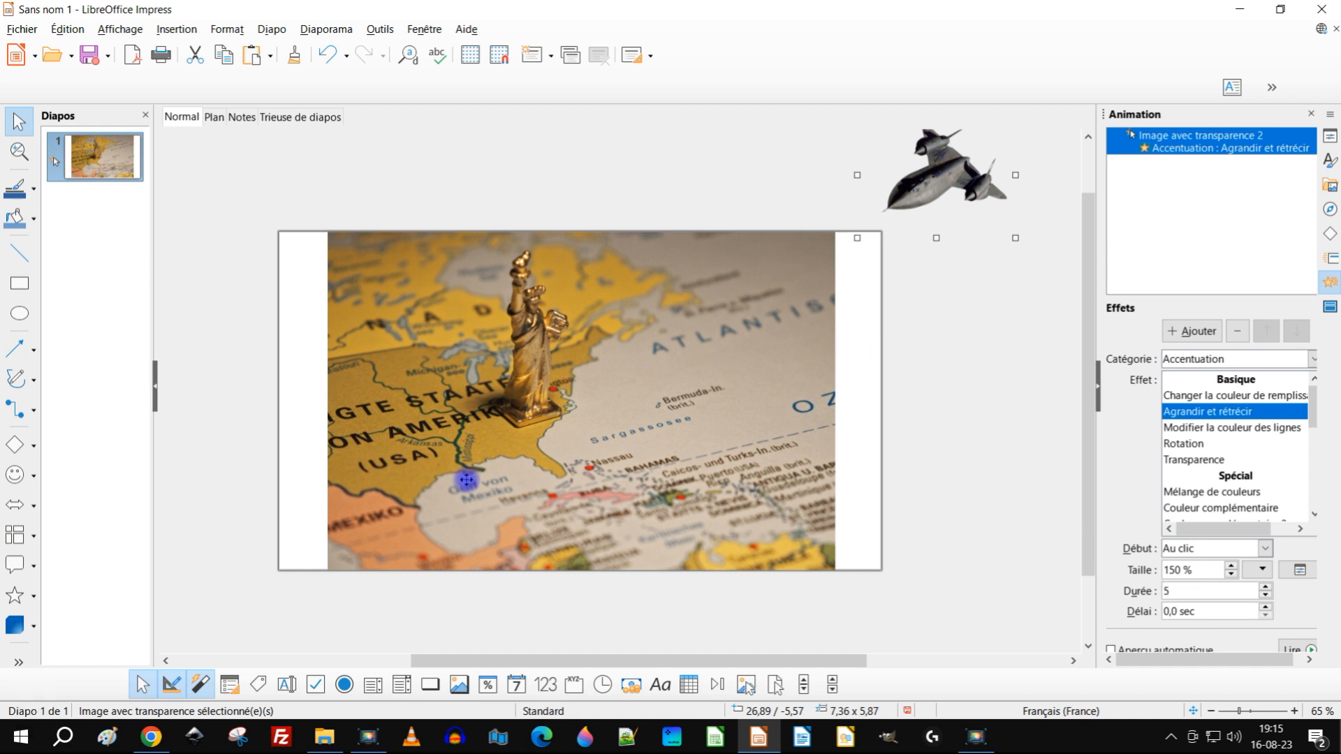
pyautogui.click(1188, 611)
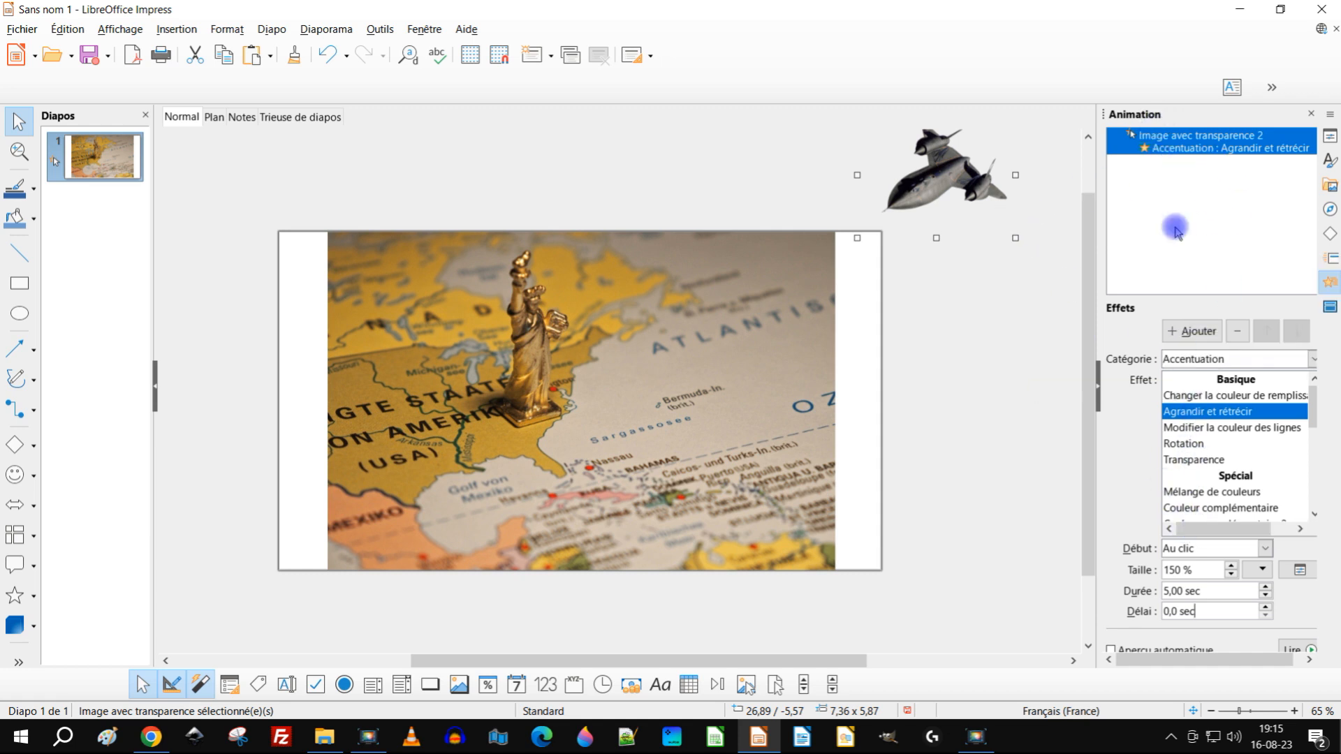
# Step: Add a Trajectoires effect "Polygone" to the jet, with a path from its nose diagonally across the map to beyond the slide's lower-left corner
pyautogui.click(1187, 331)
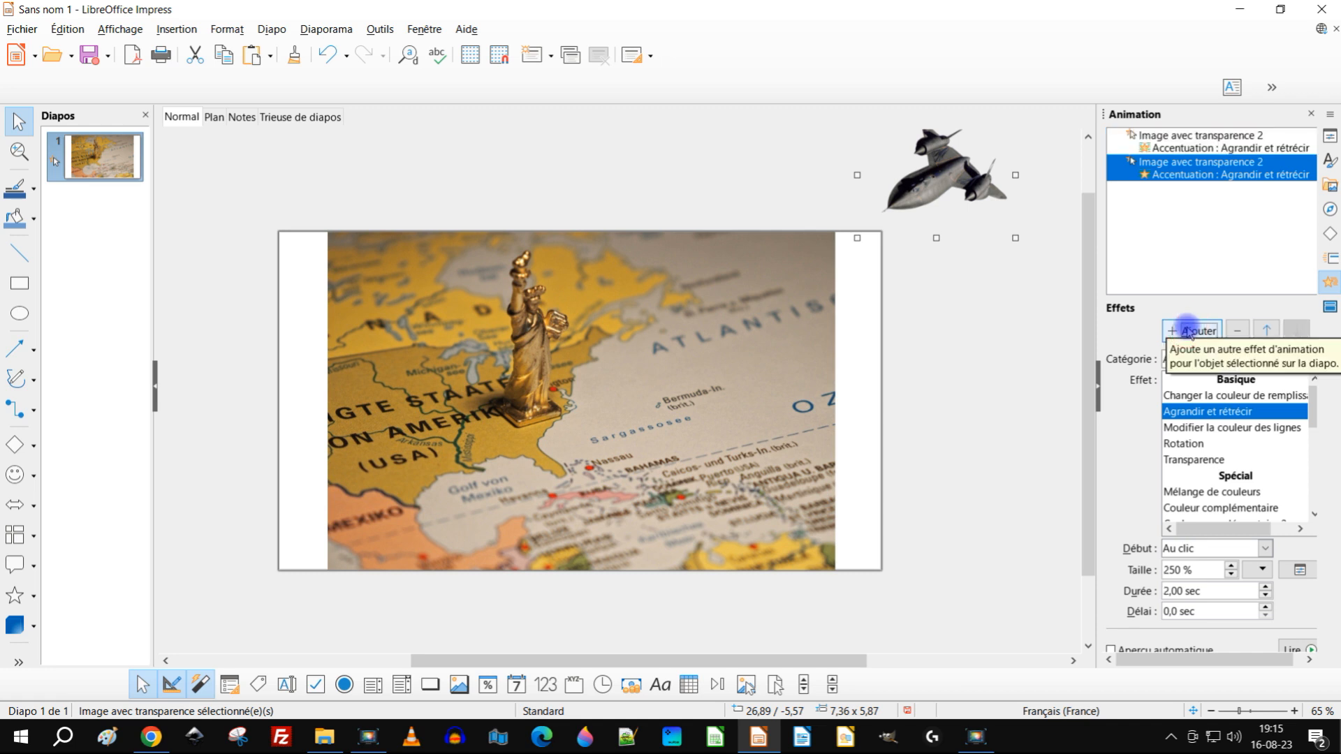
pyautogui.click(1229, 361)
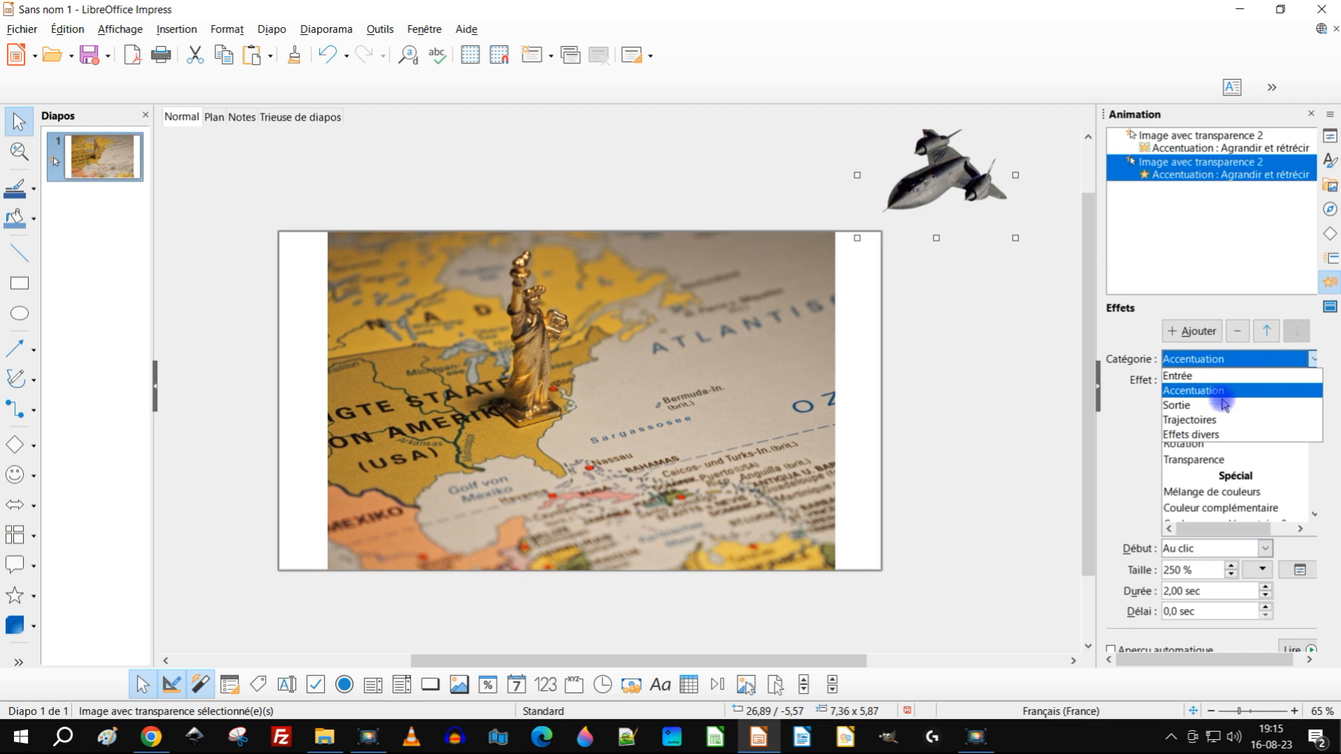
pyautogui.click(1197, 420)
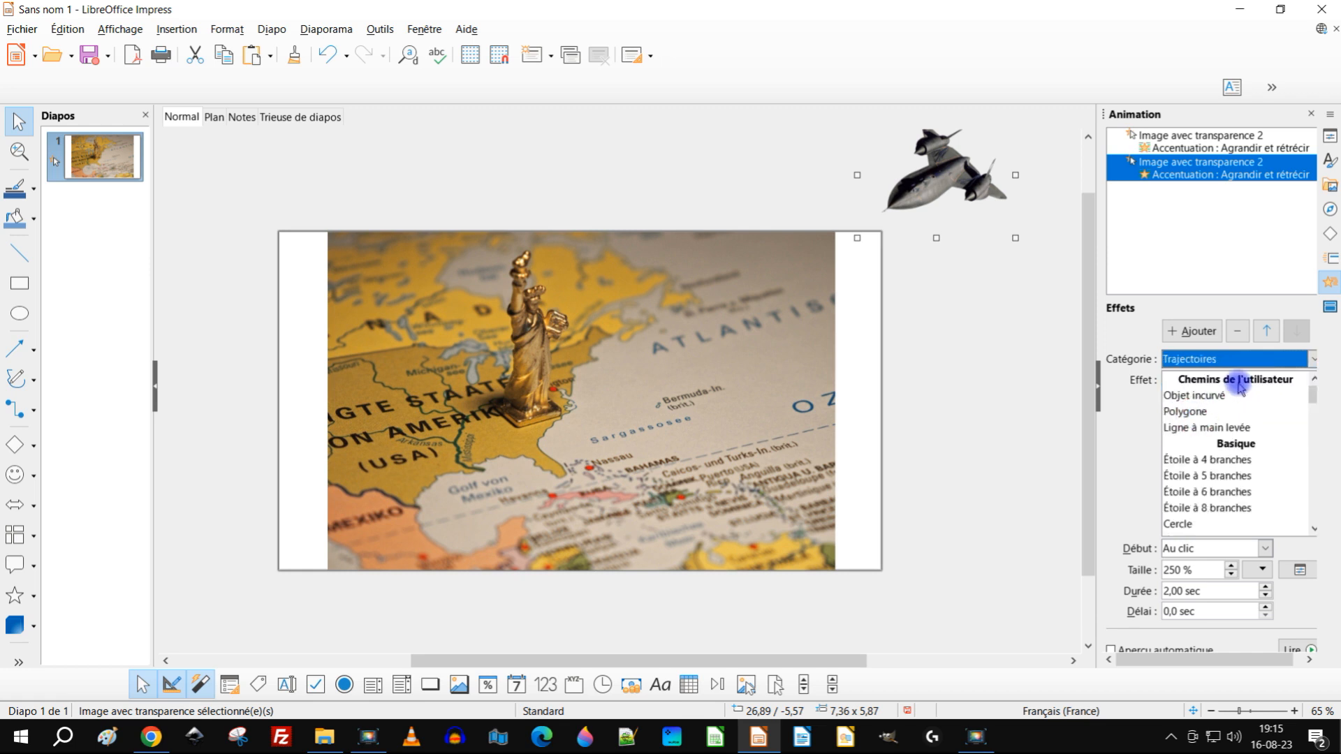
pyautogui.click(1192, 412)
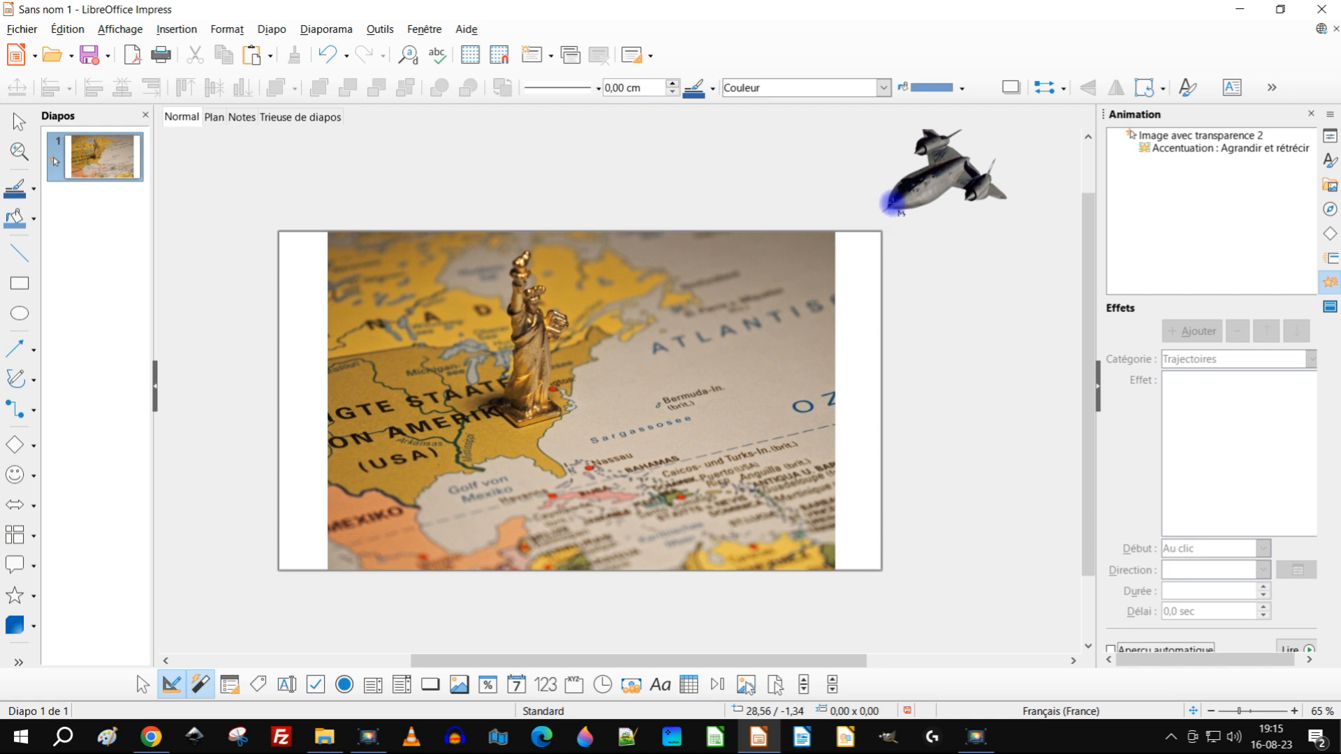
pyautogui.moveTo(887, 208); pyautogui.dragTo(454, 485)
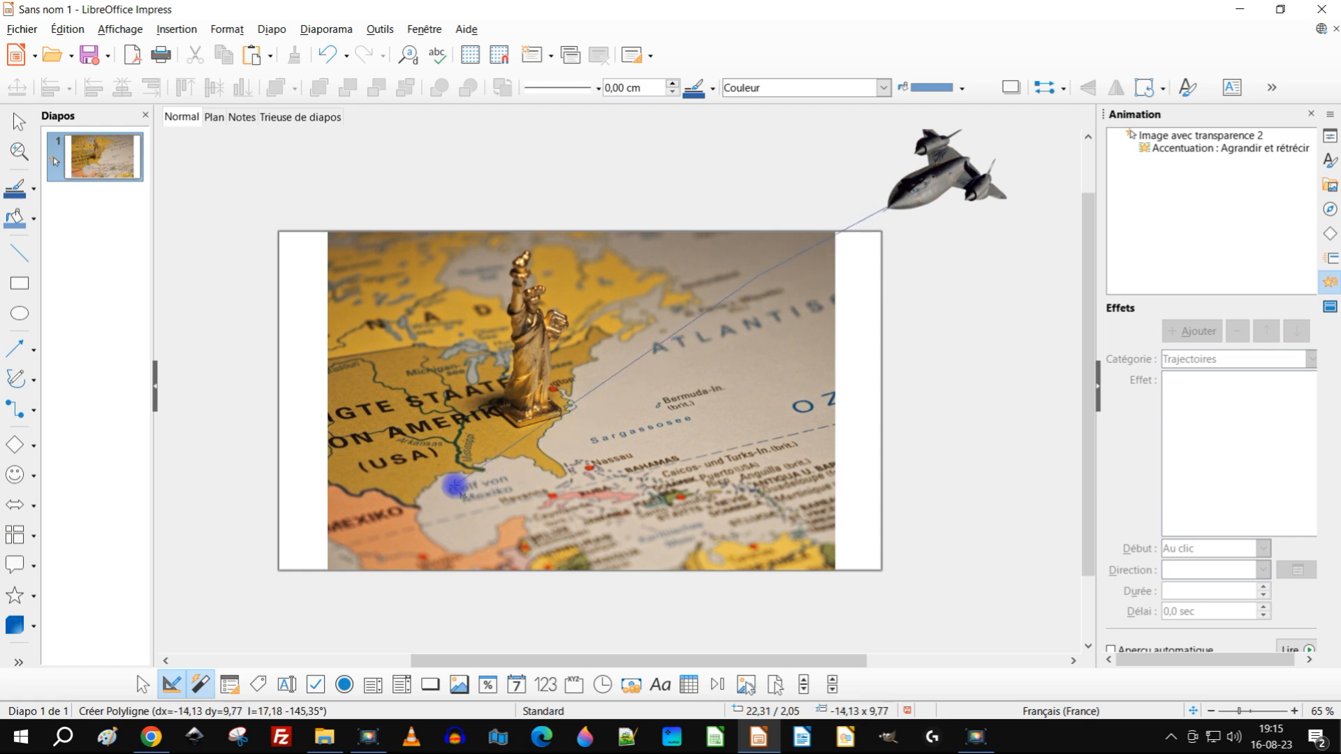
pyautogui.click(418, 484)
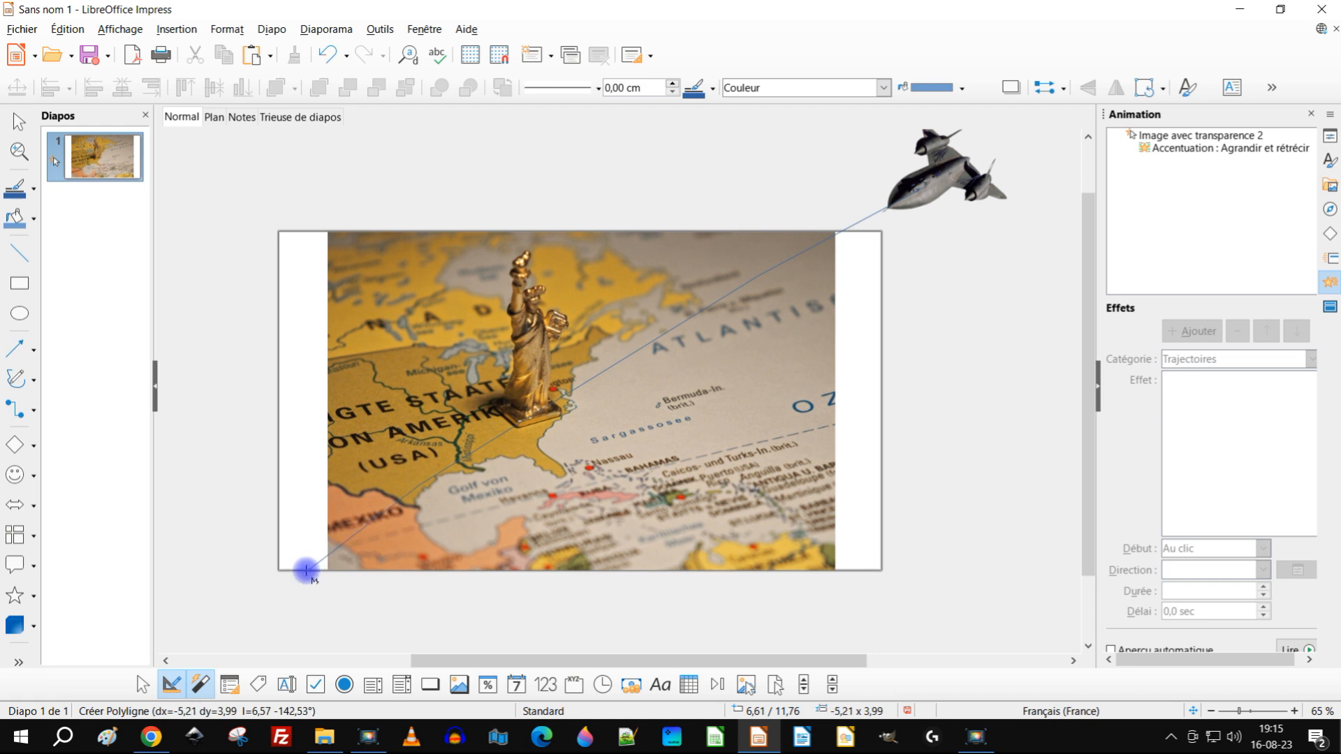
pyautogui.doubleClick(224, 618)
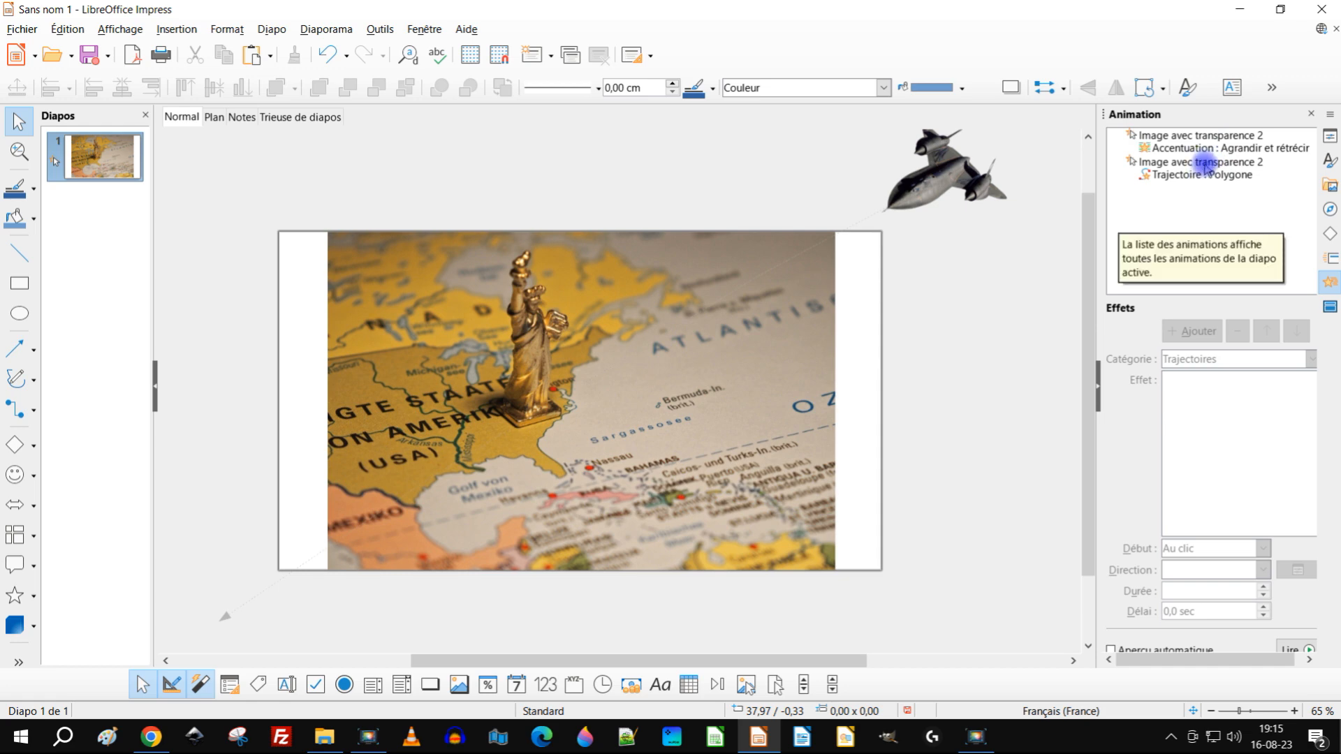
# Step: Place the Polygone trajectory before the "Agrandir et rétrécir" effect and make the latter start "Avec le précédent"
pyautogui.click(1200, 178)
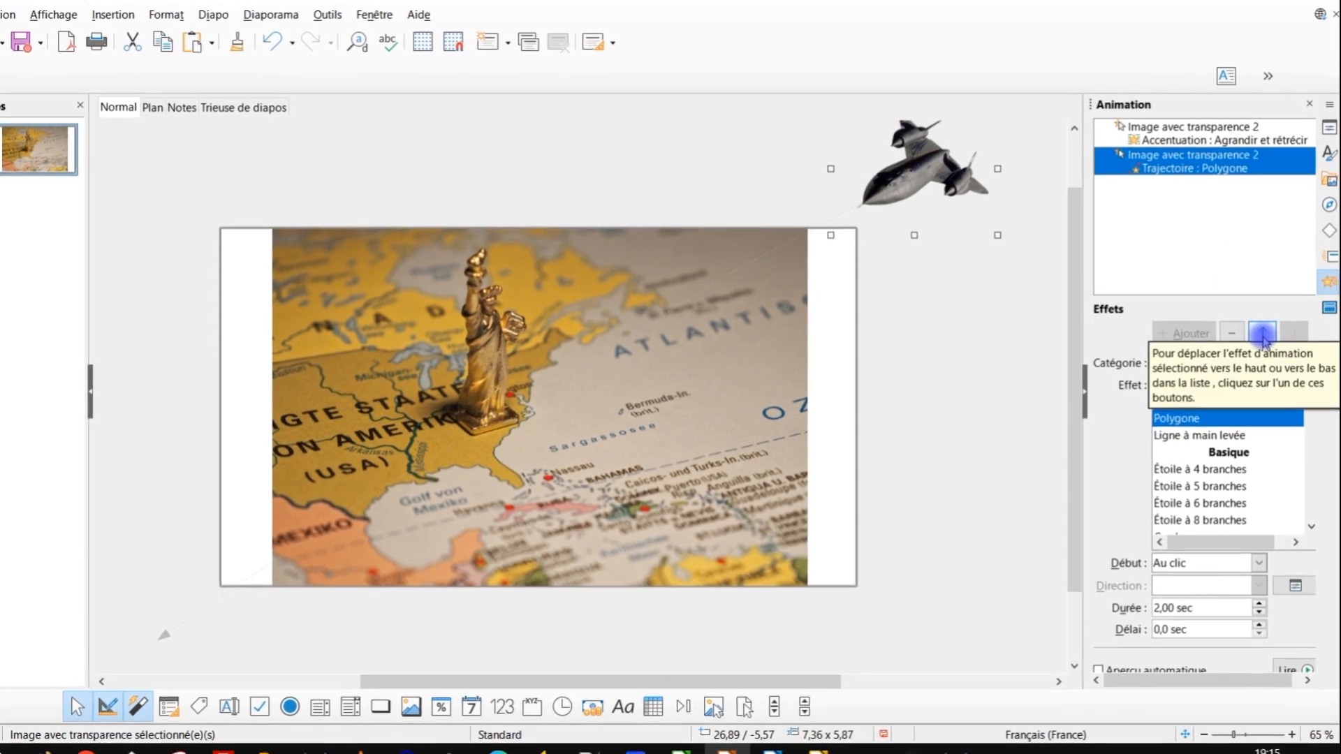
pyautogui.click(1259, 337)
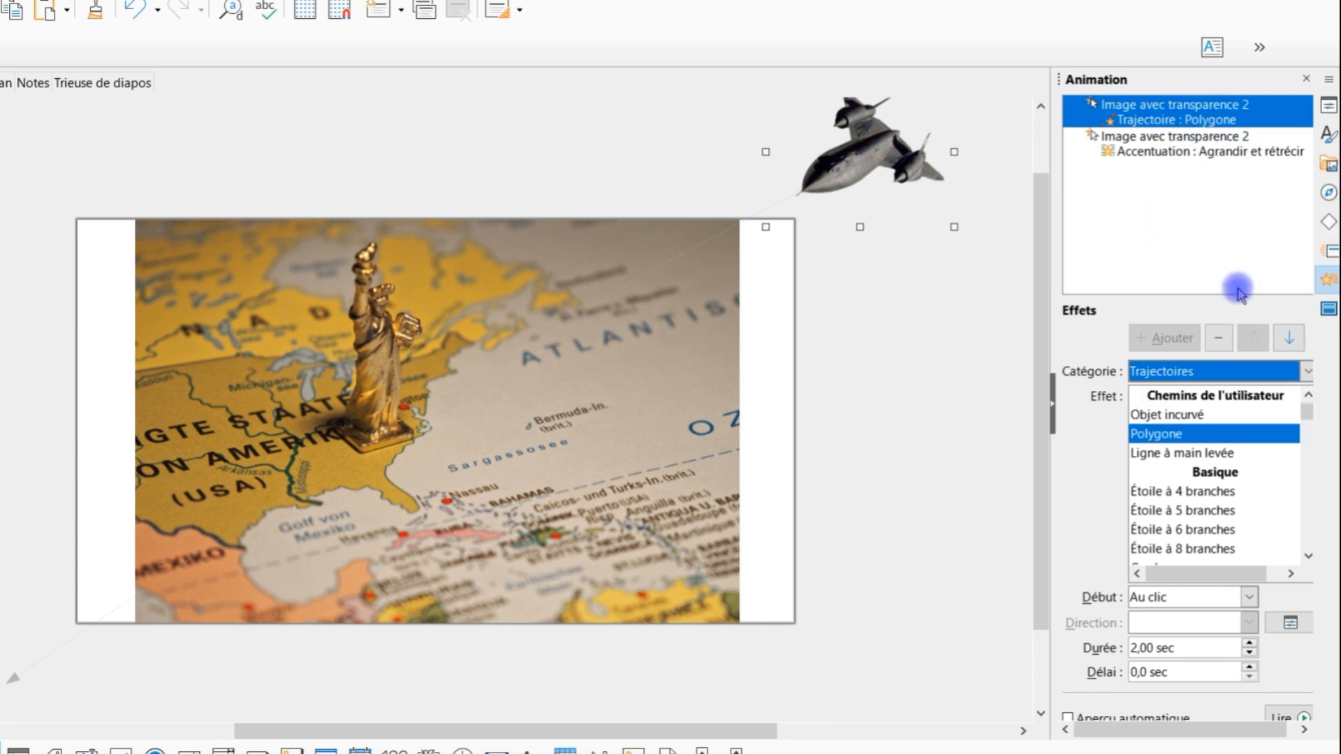
pyautogui.click(1180, 151)
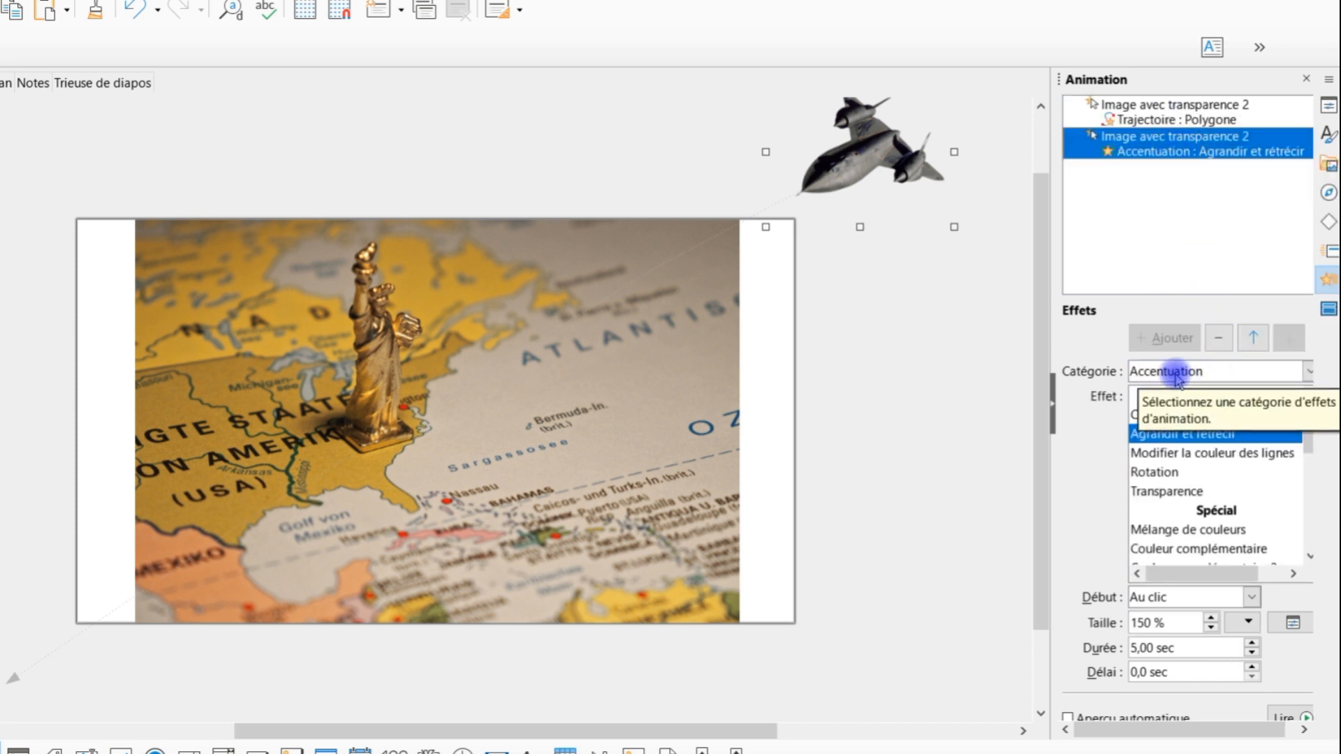
pyautogui.click(1245, 599)
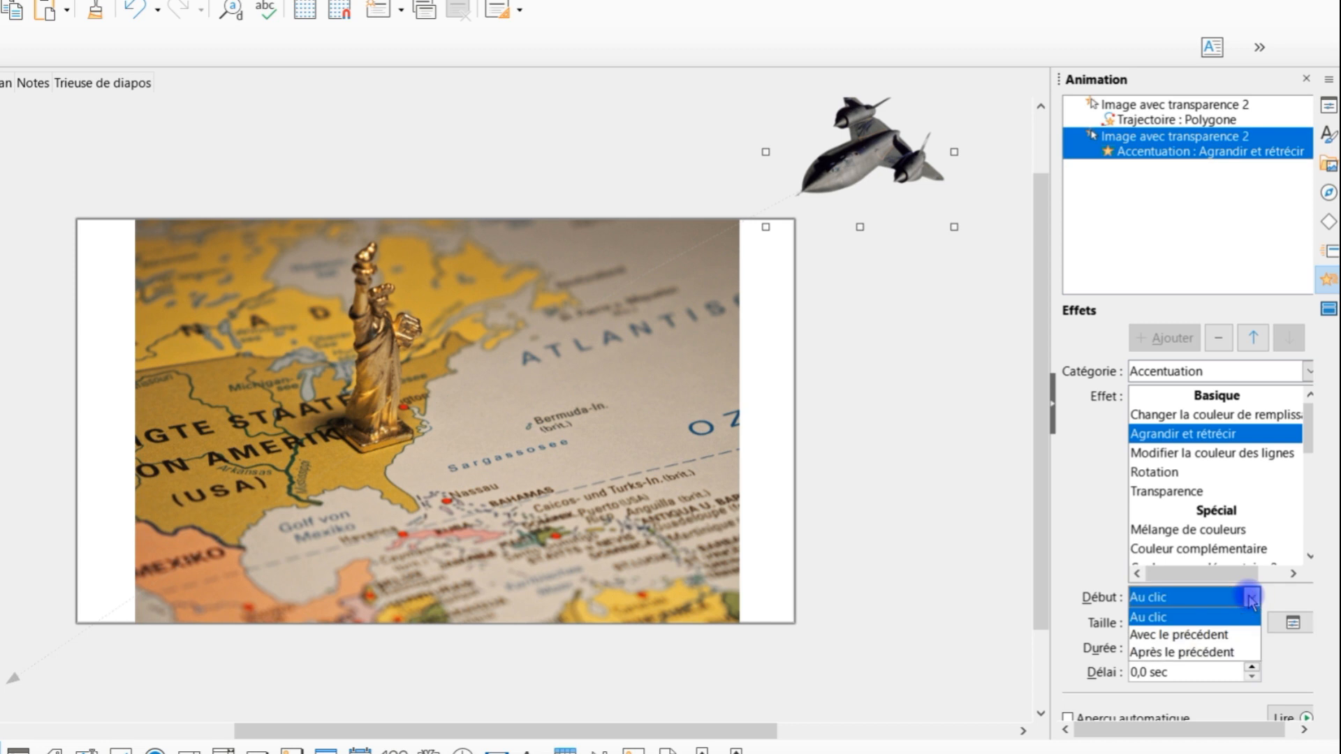
pyautogui.click(1196, 636)
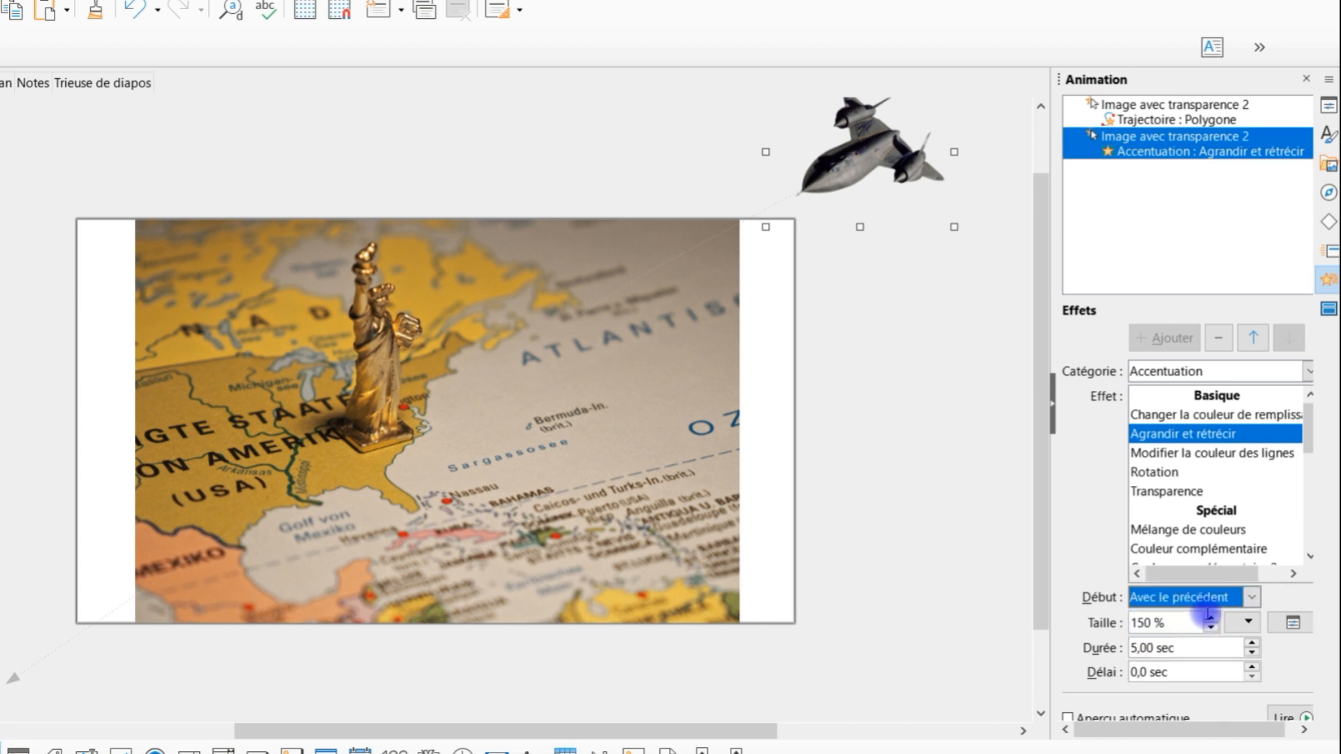
# Step: Set the Polygone trajectory's duration to 5 sec and check that both effects have matching durations
pyautogui.click(1153, 120)
pyautogui.moveTo(1180, 648); pyautogui.dragTo(1104, 642)
pyautogui.write('5')
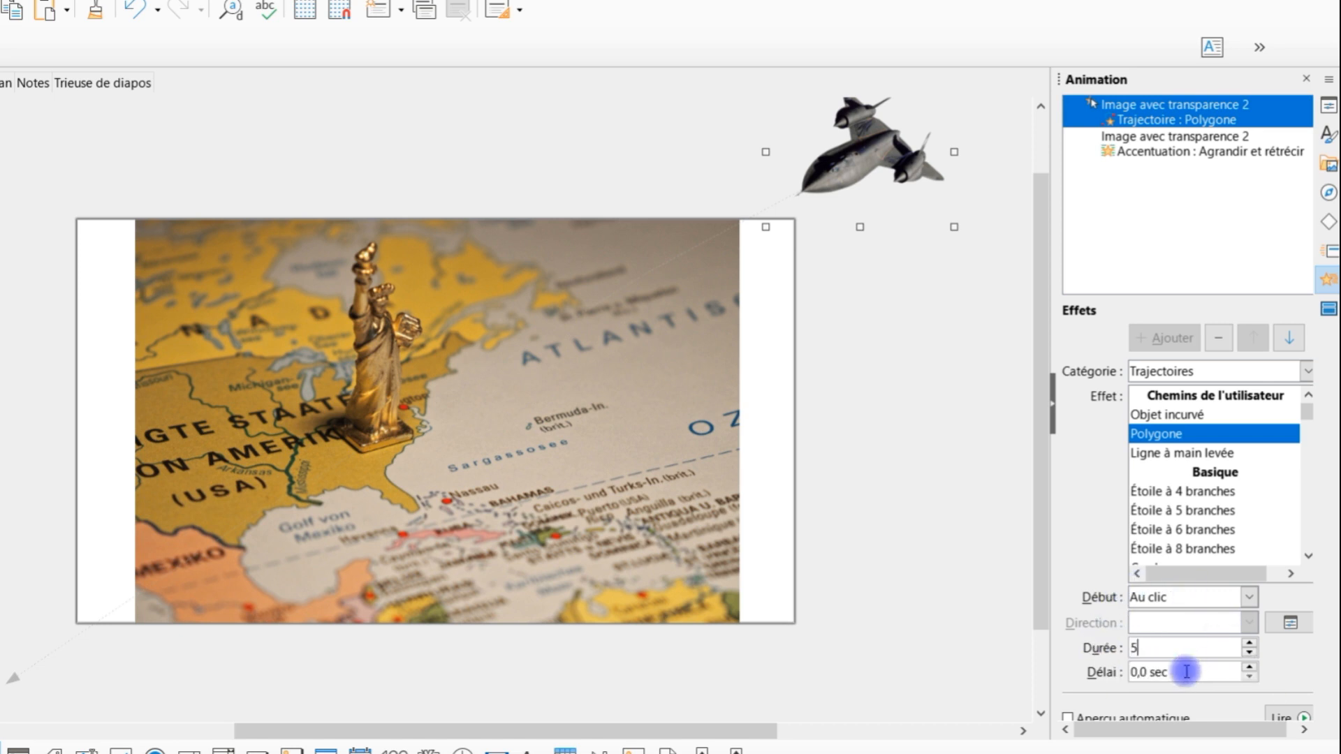
pyautogui.click(1180, 140)
pyautogui.click(1205, 115)
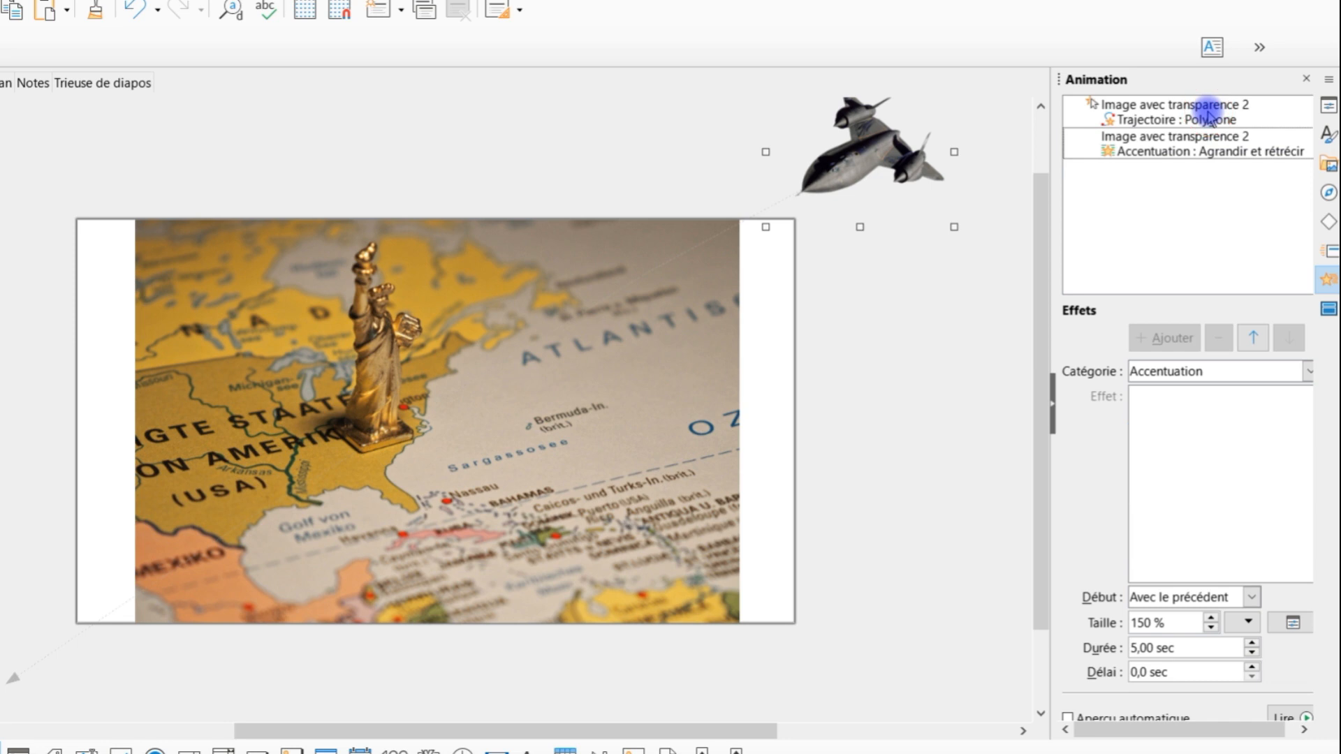
pyautogui.click(1207, 136)
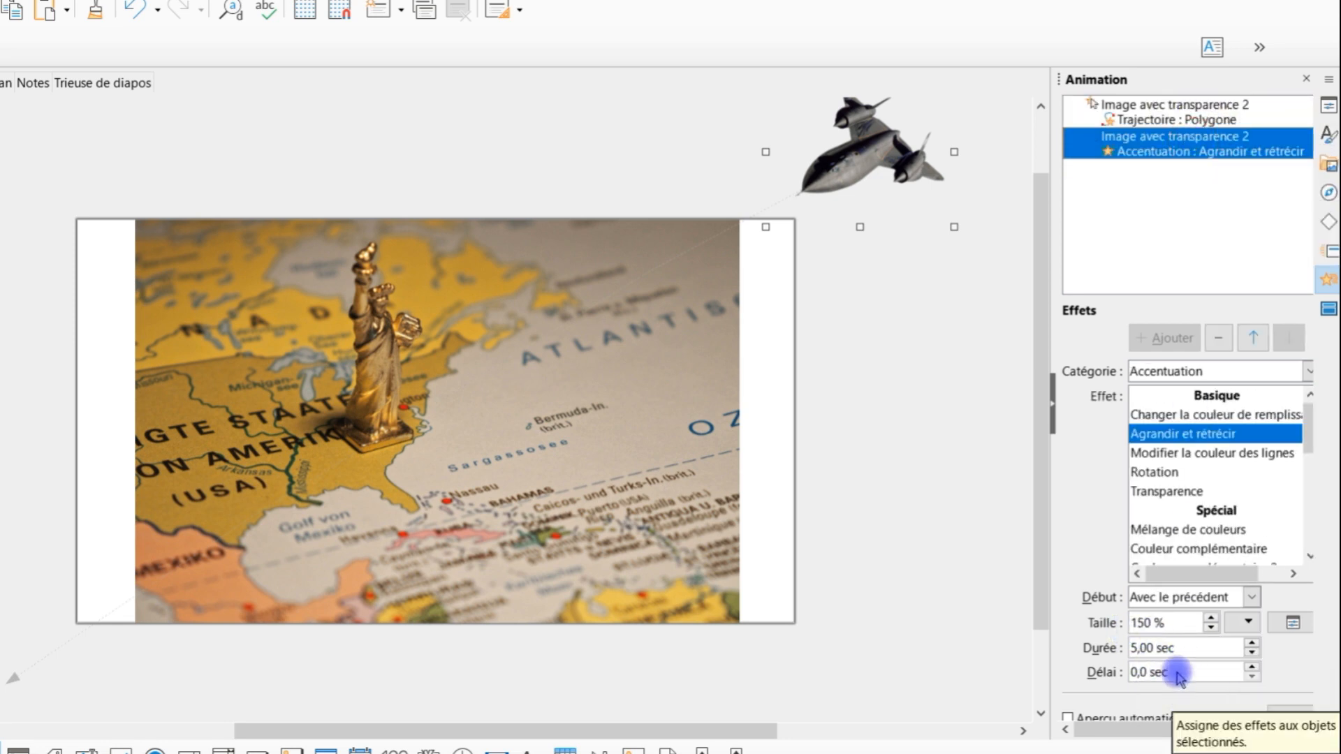
pyautogui.click(1142, 105)
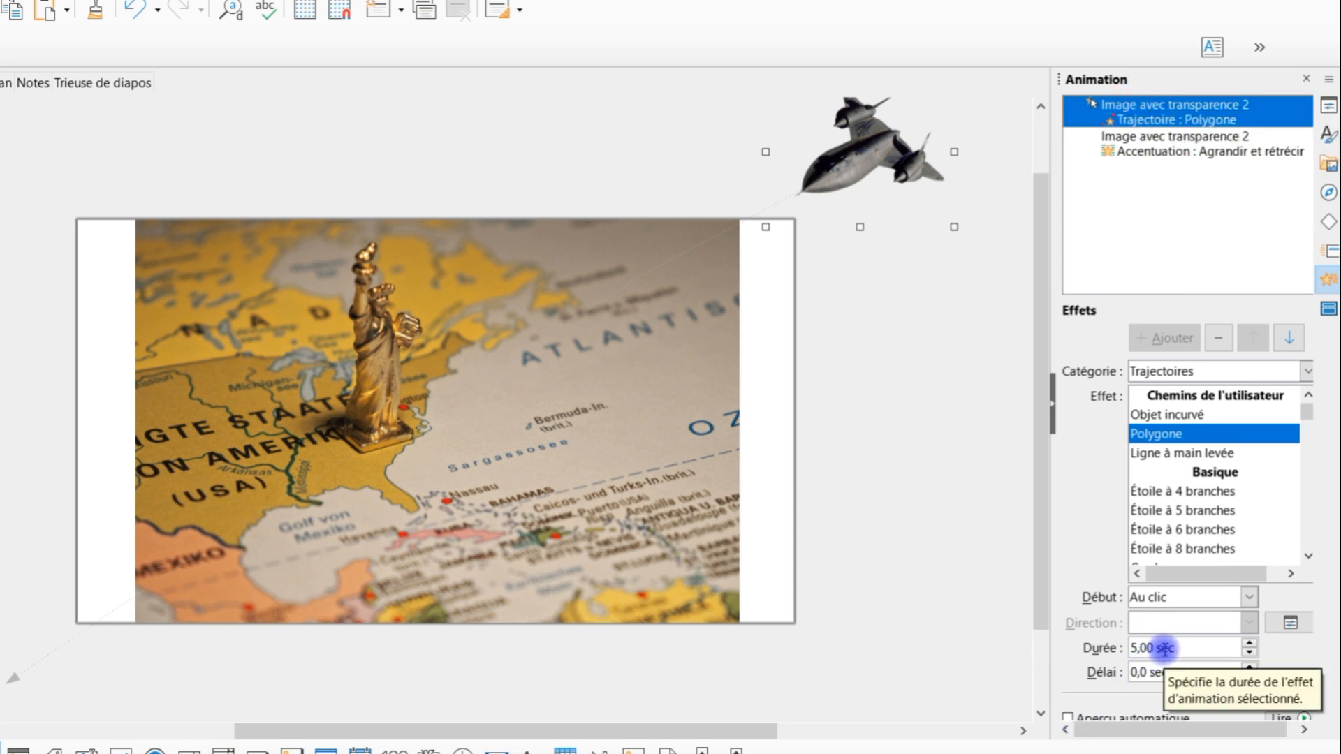
# Step: Play the slideshow from the first slide to preview the jet's flight over the map, and exit it
pyautogui.click(641, 117)
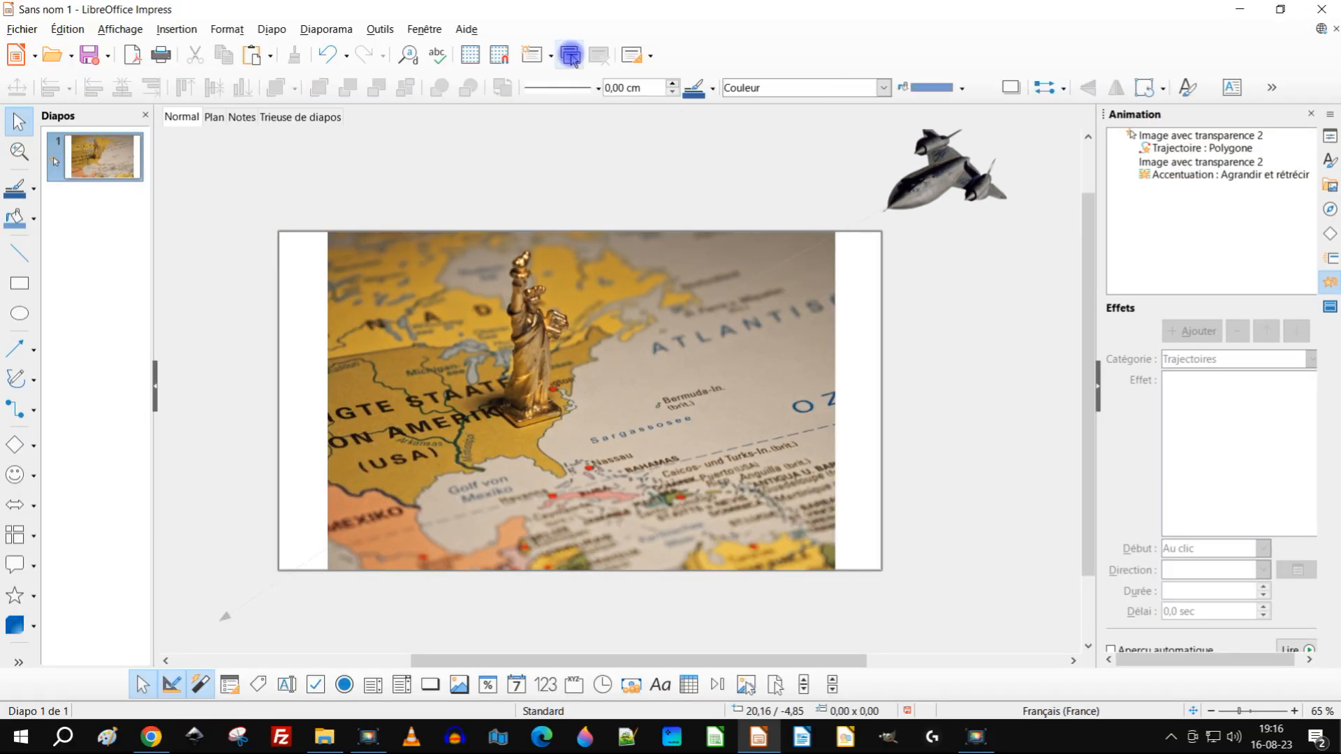
pyautogui.click(327, 30)
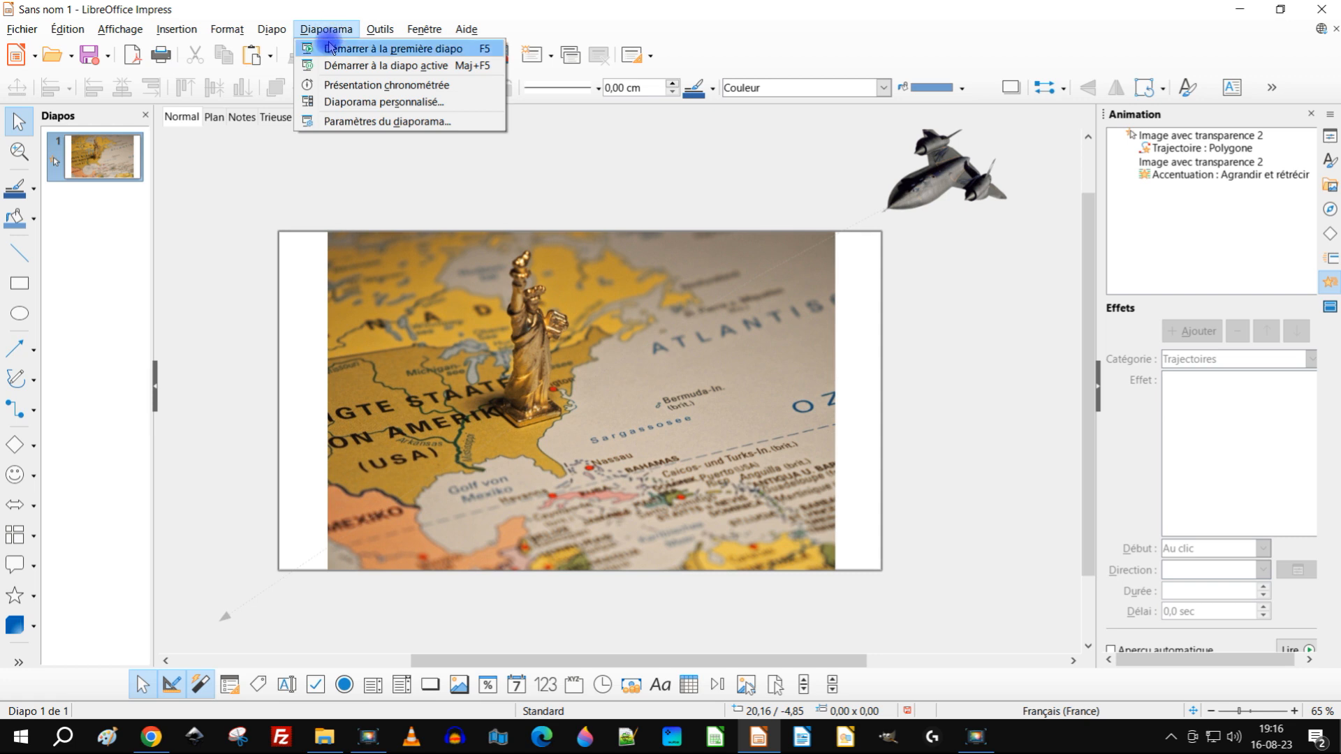
pyautogui.click(385, 50)
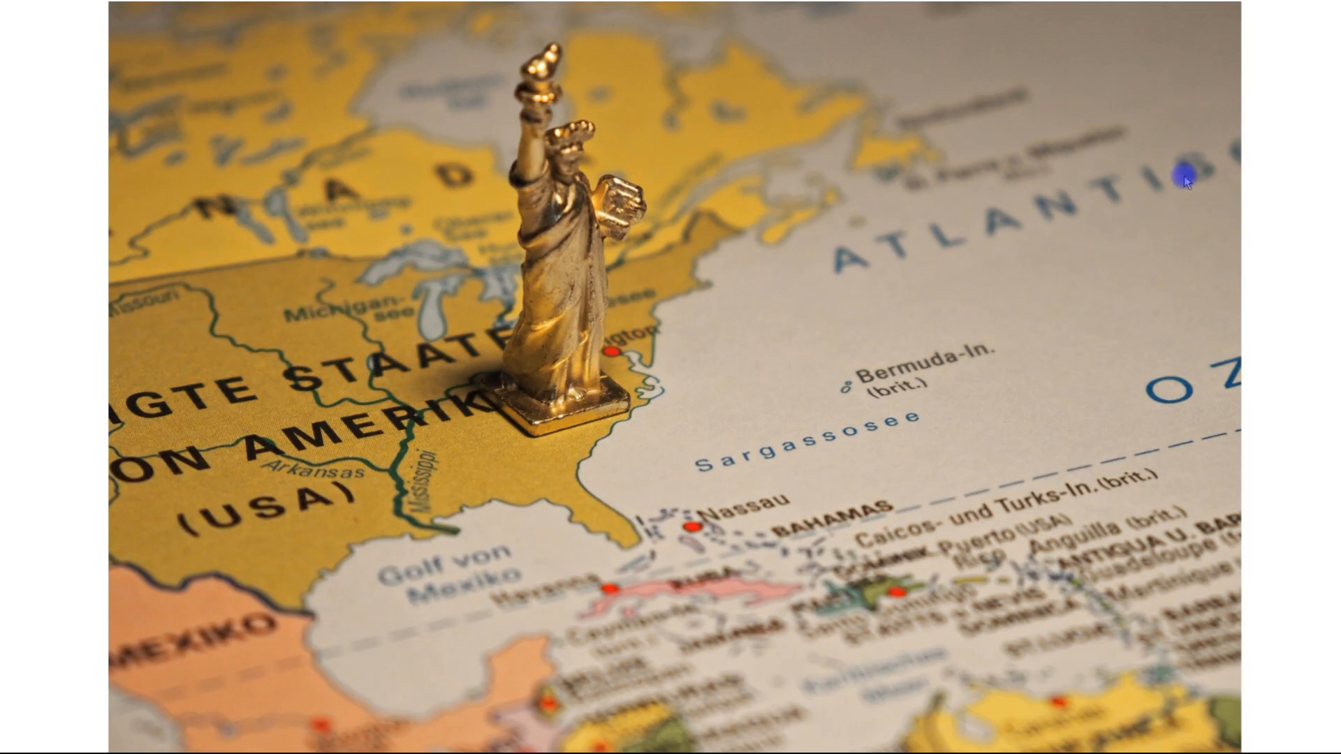
pyautogui.click(1285, 149)
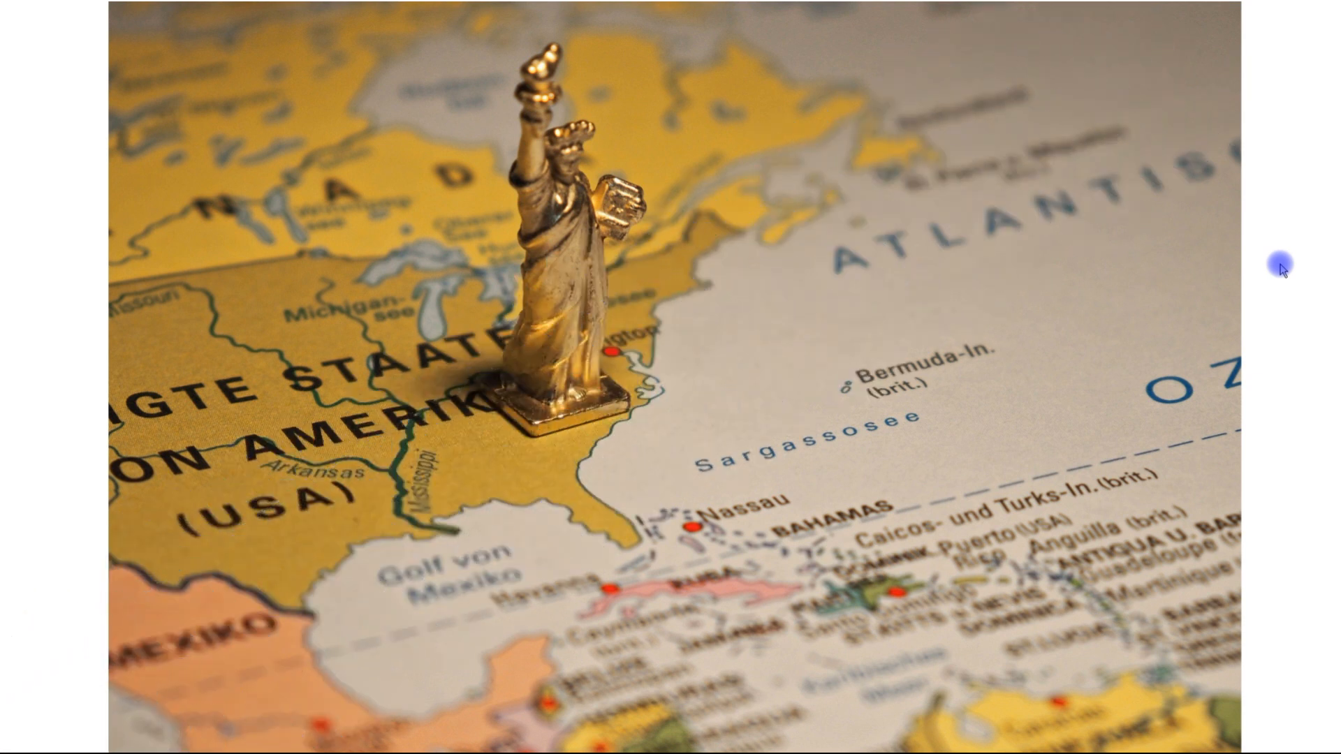
pyautogui.press('Escape')
# Step: Set the duration of both the Polygone trajectory and the "Agrandir et rétrécir" effect to 10 sec
pyautogui.click(1198, 147)
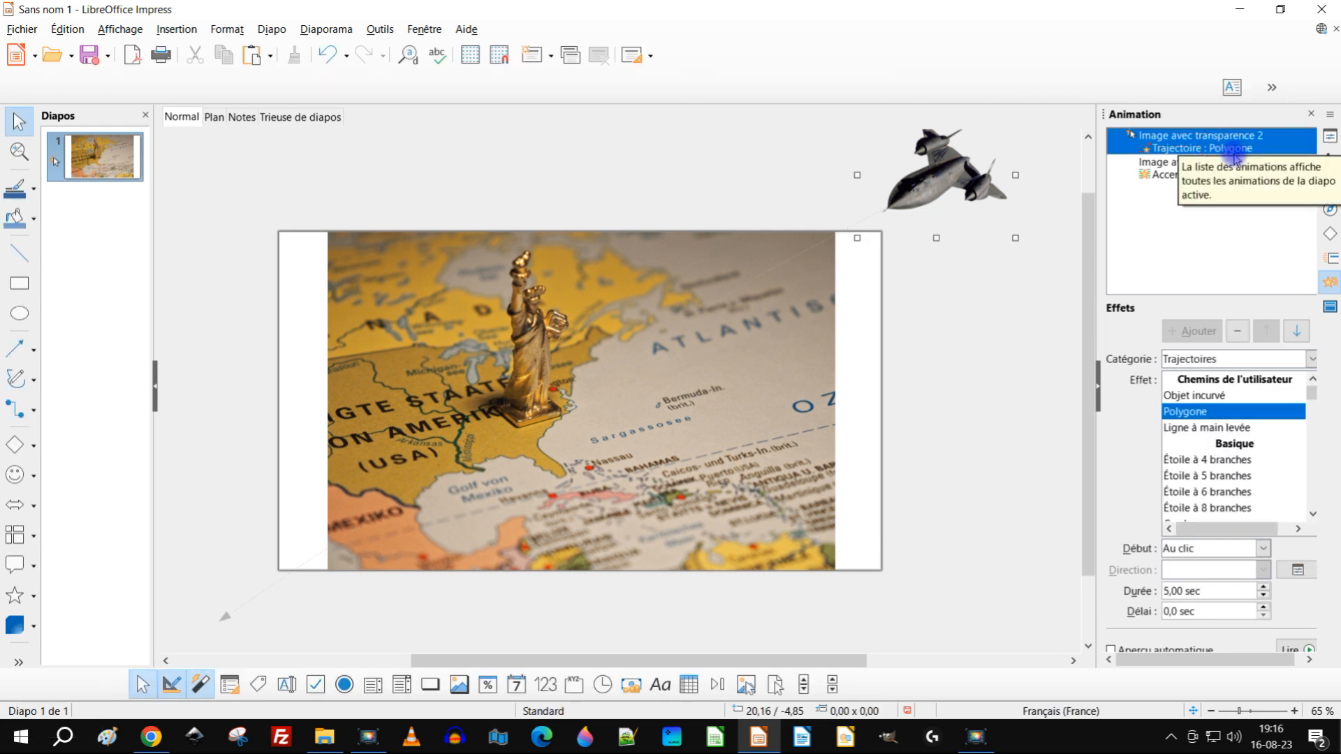
pyautogui.moveTo(1203, 590); pyautogui.dragTo(1128, 589)
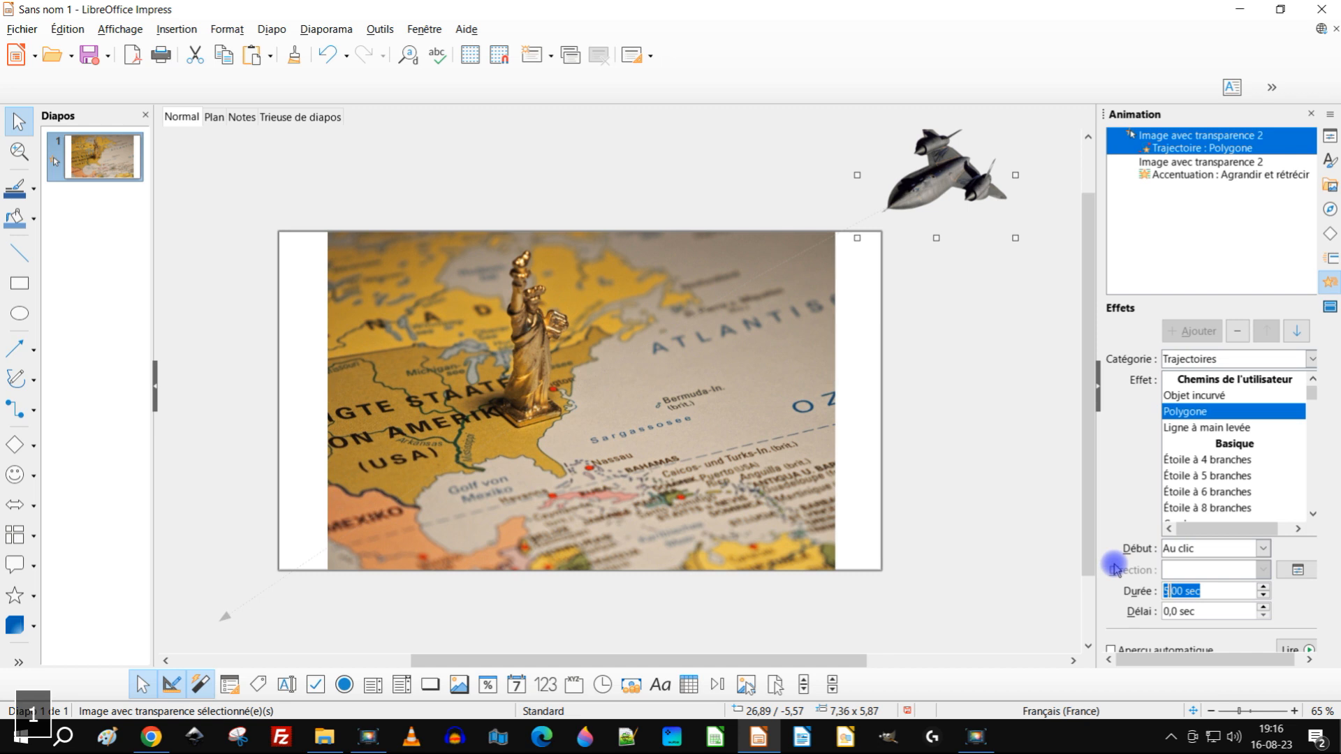
pyautogui.write('10')
pyautogui.click(1217, 616)
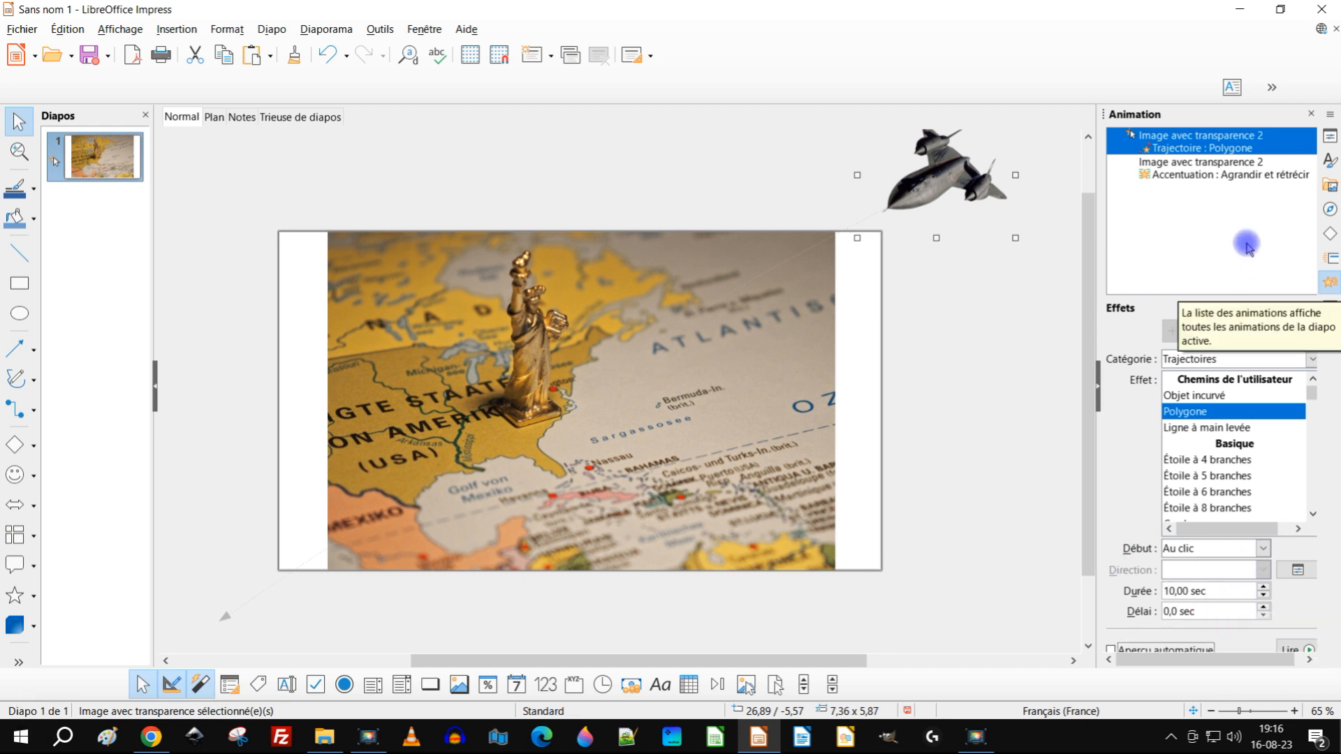
pyautogui.click(1228, 176)
pyautogui.moveTo(1226, 593); pyautogui.dragTo(1092, 581)
pyautogui.write('10')
pyautogui.click(1196, 612)
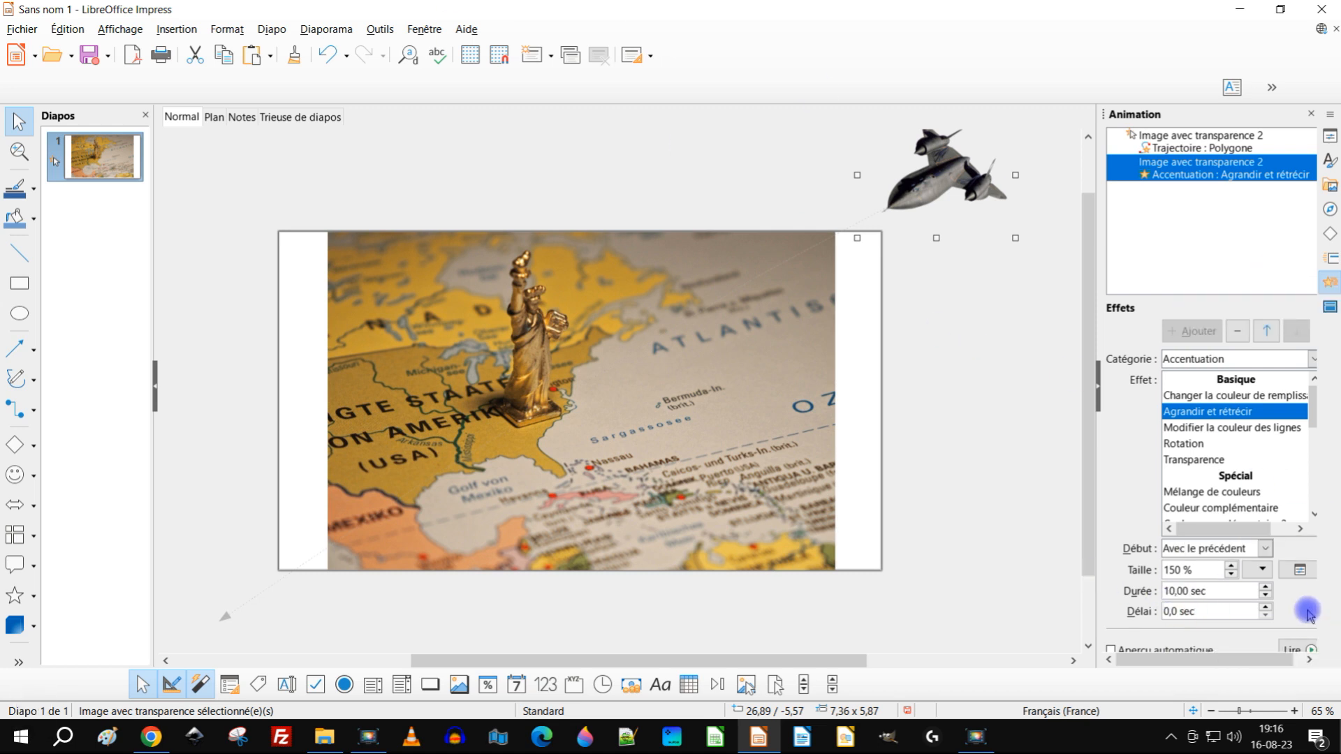
# Step: Replay the slideshow from the first slide to check the slower flight, exit it and deselect the jet
pyautogui.click(322, 30)
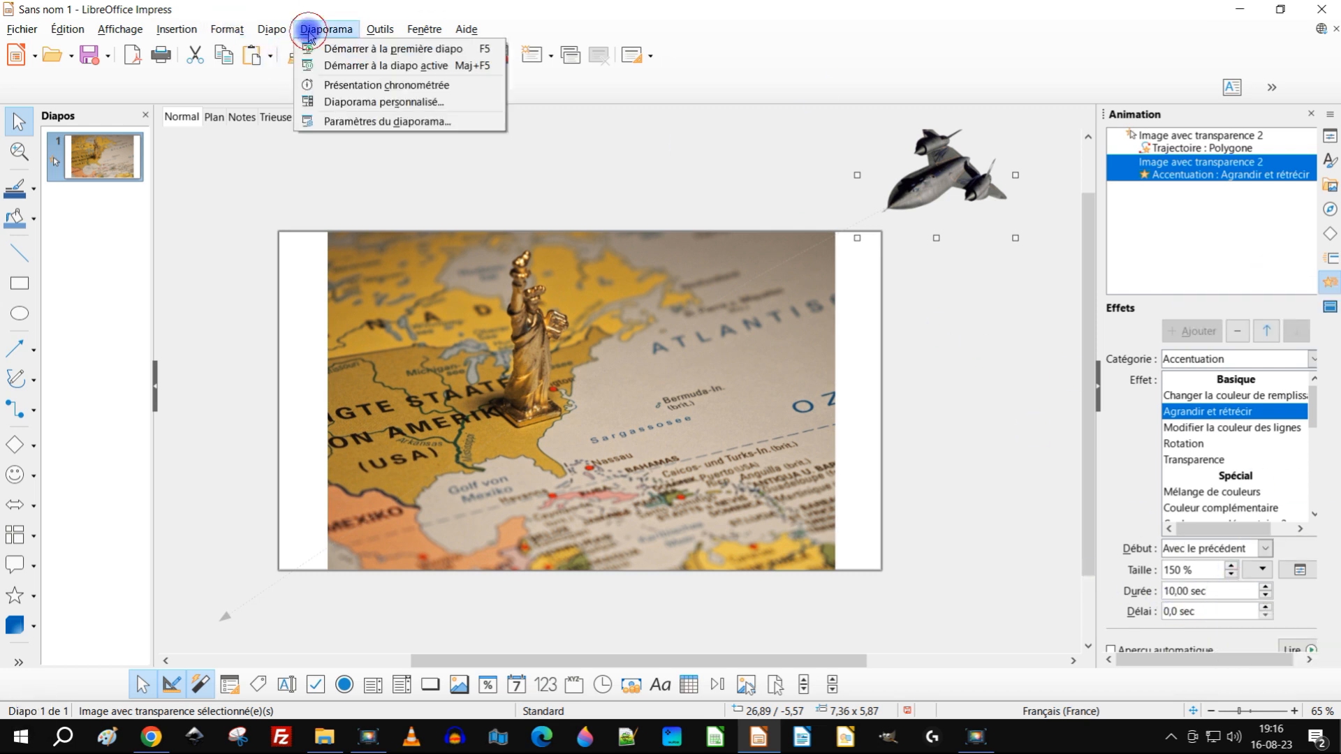
pyautogui.click(337, 50)
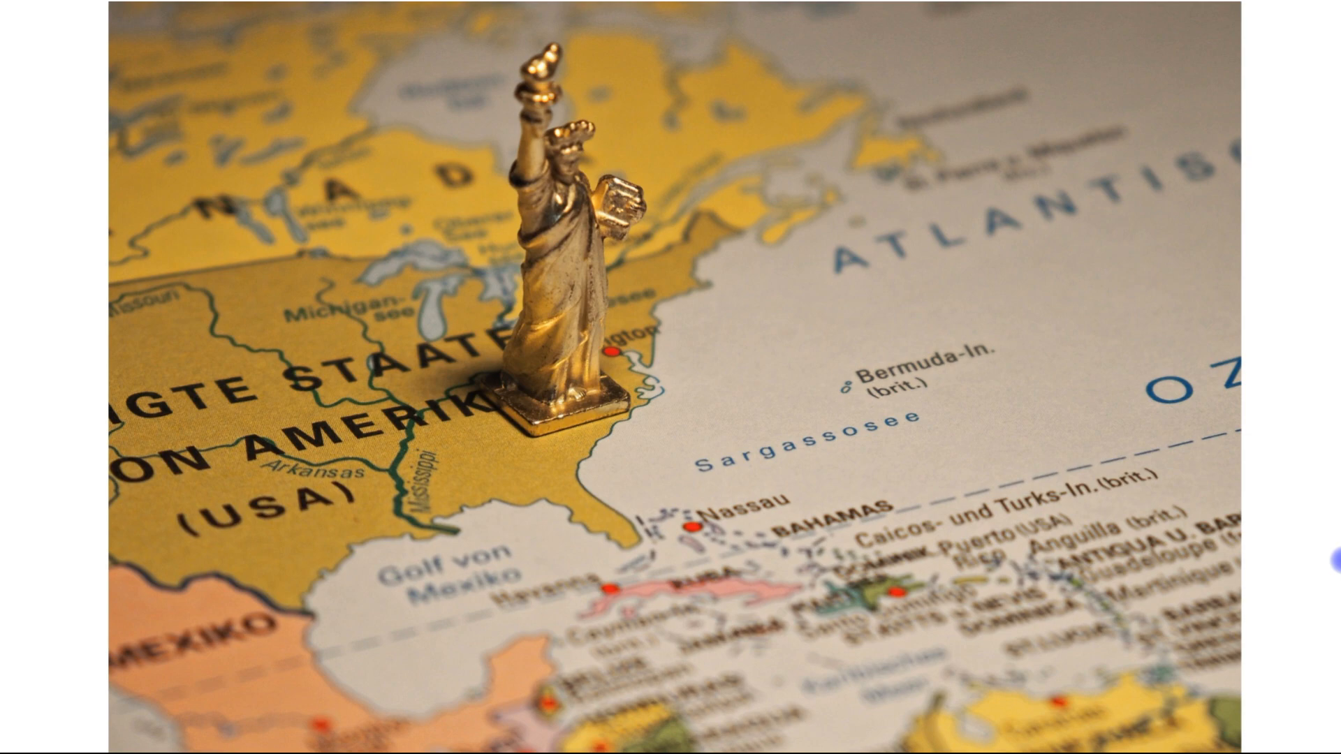
pyautogui.press('Escape')
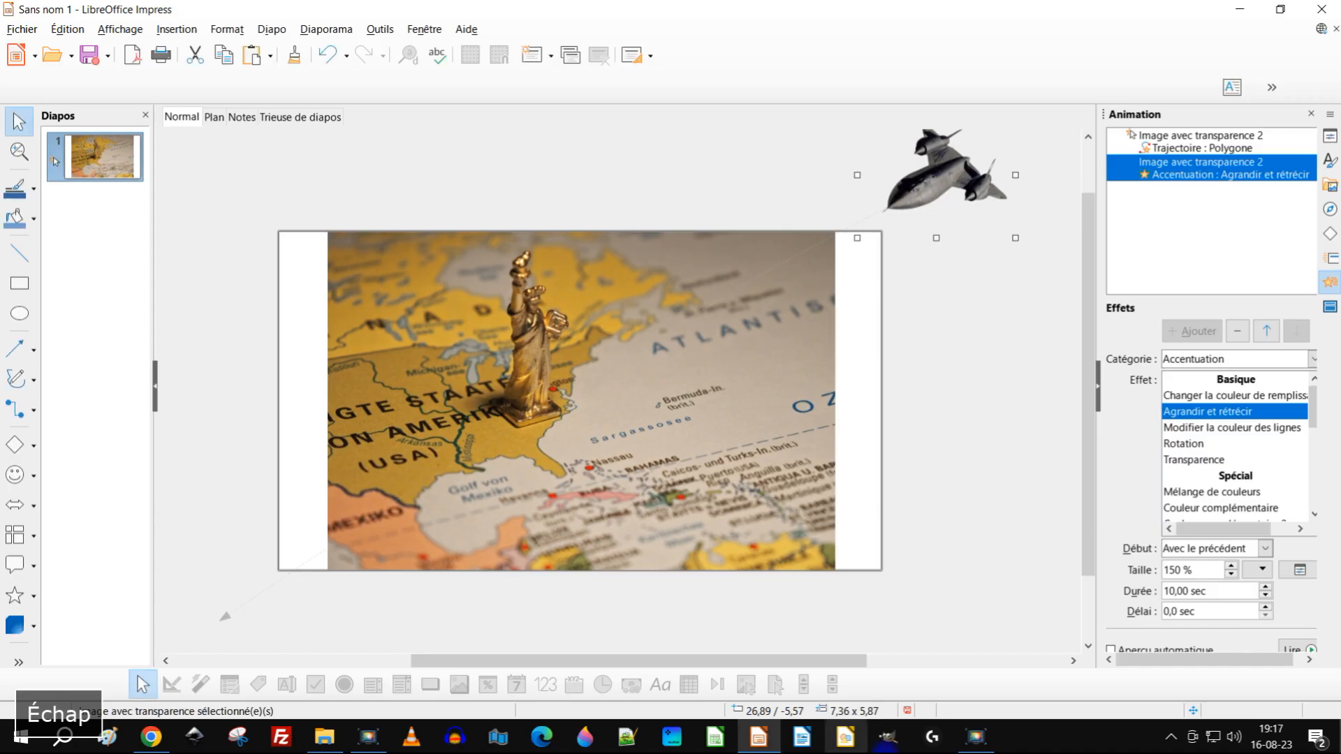
pyautogui.click(946, 403)
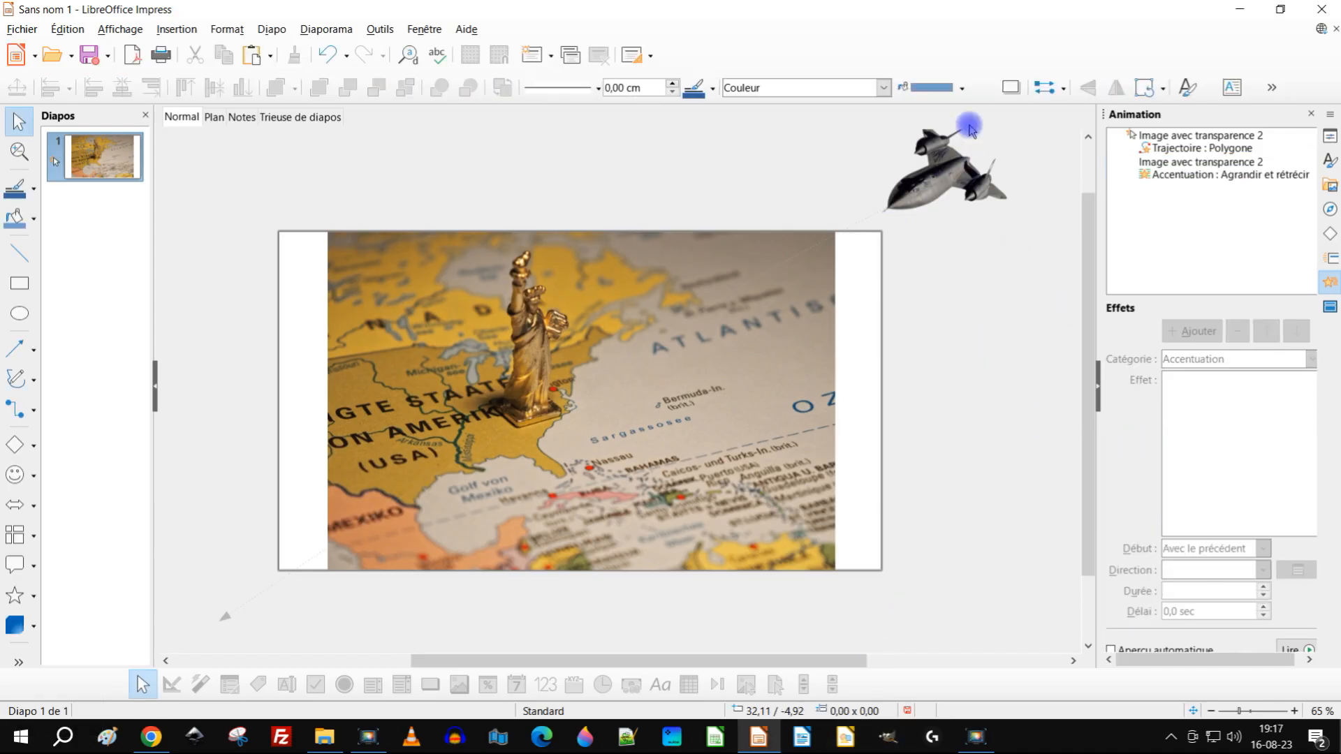
# Step: Start saving the presentation under a new name and browse to the "animations carte" folder inside 2023 > 08-août
pyautogui.click(22, 29)
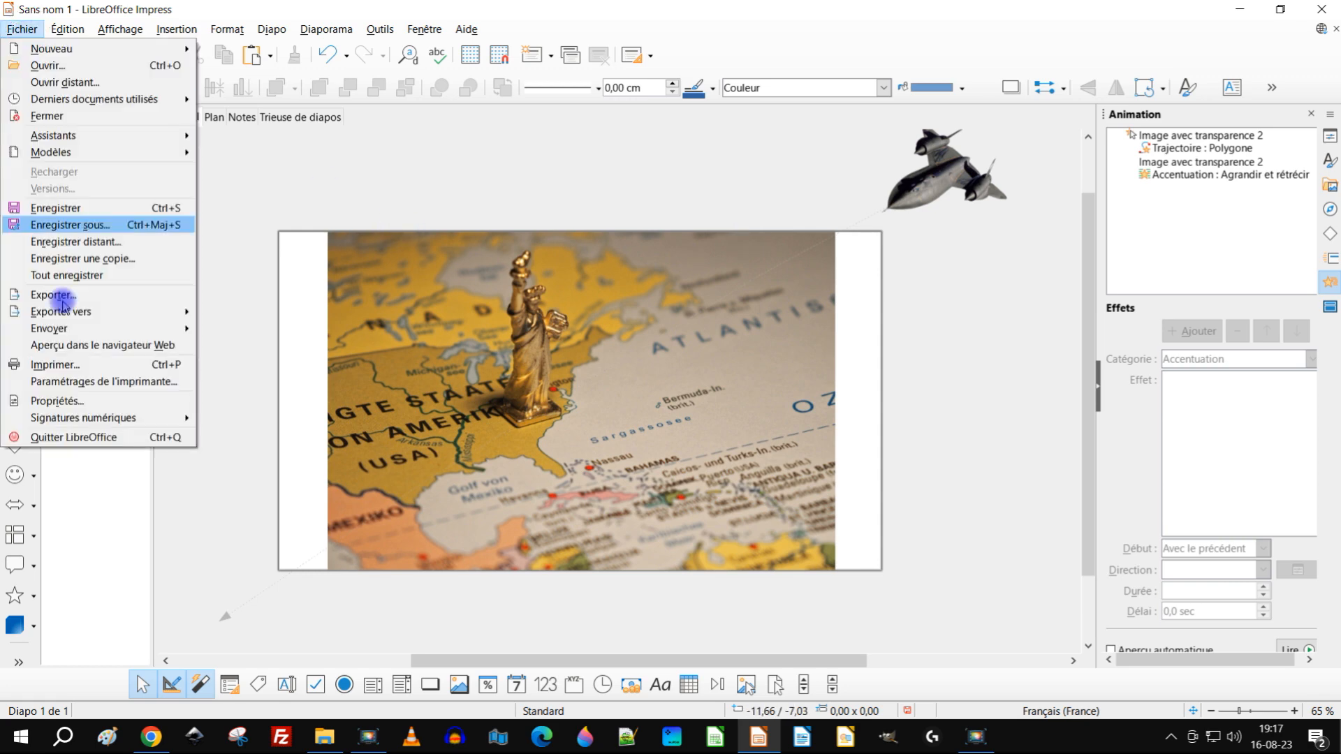
pyautogui.click(120, 225)
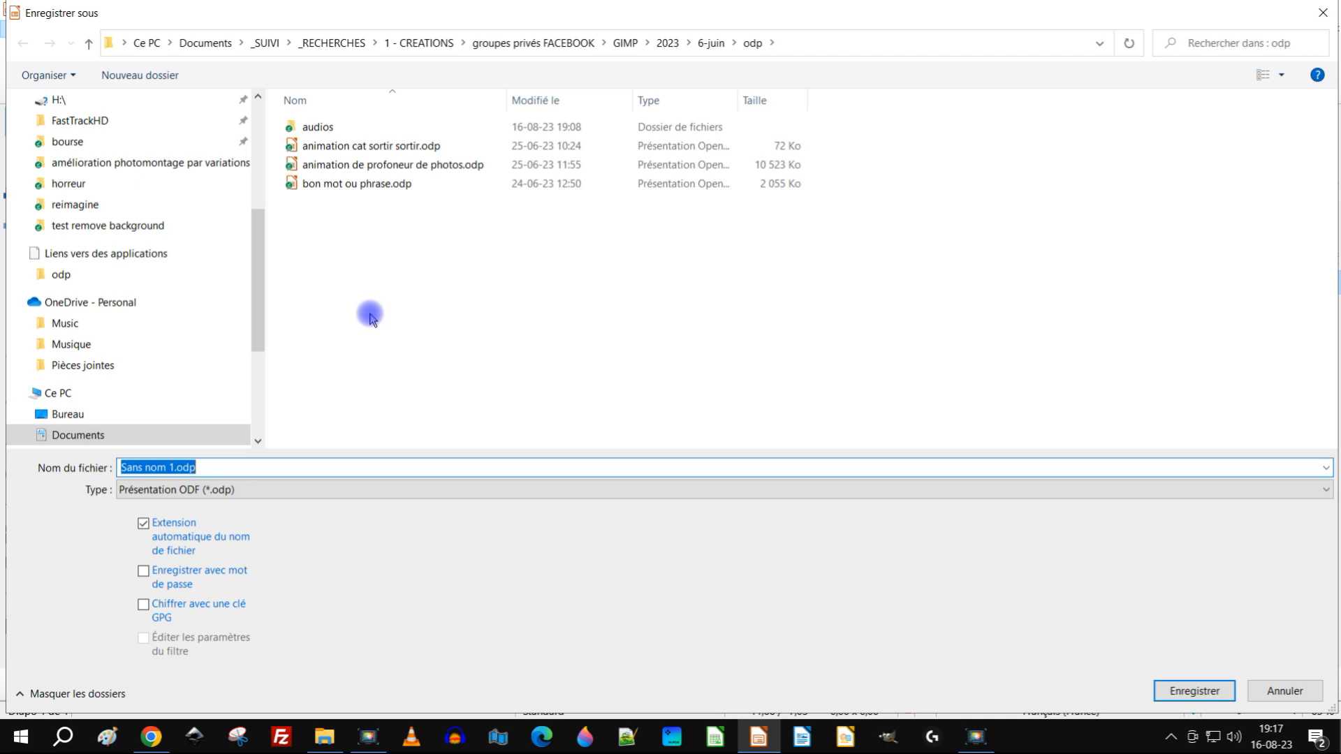
pyautogui.click(669, 45)
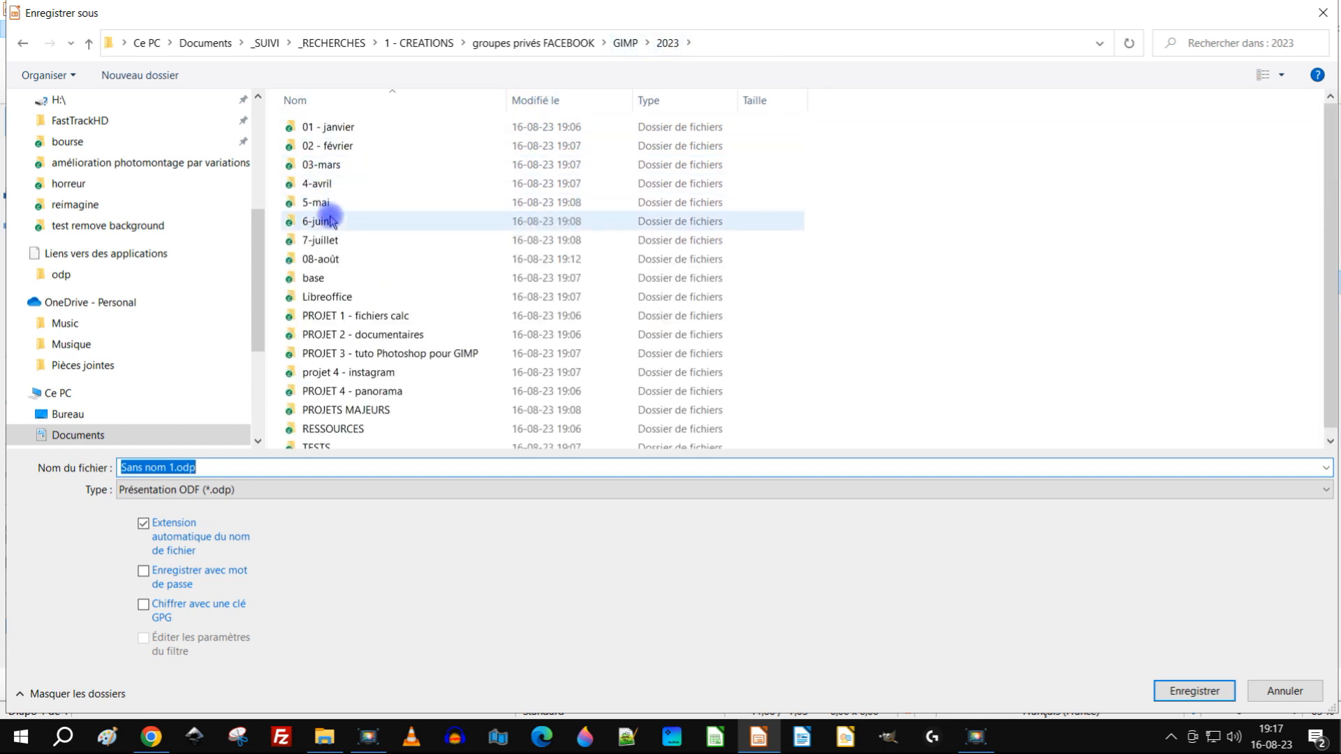
pyautogui.doubleClick(321, 260)
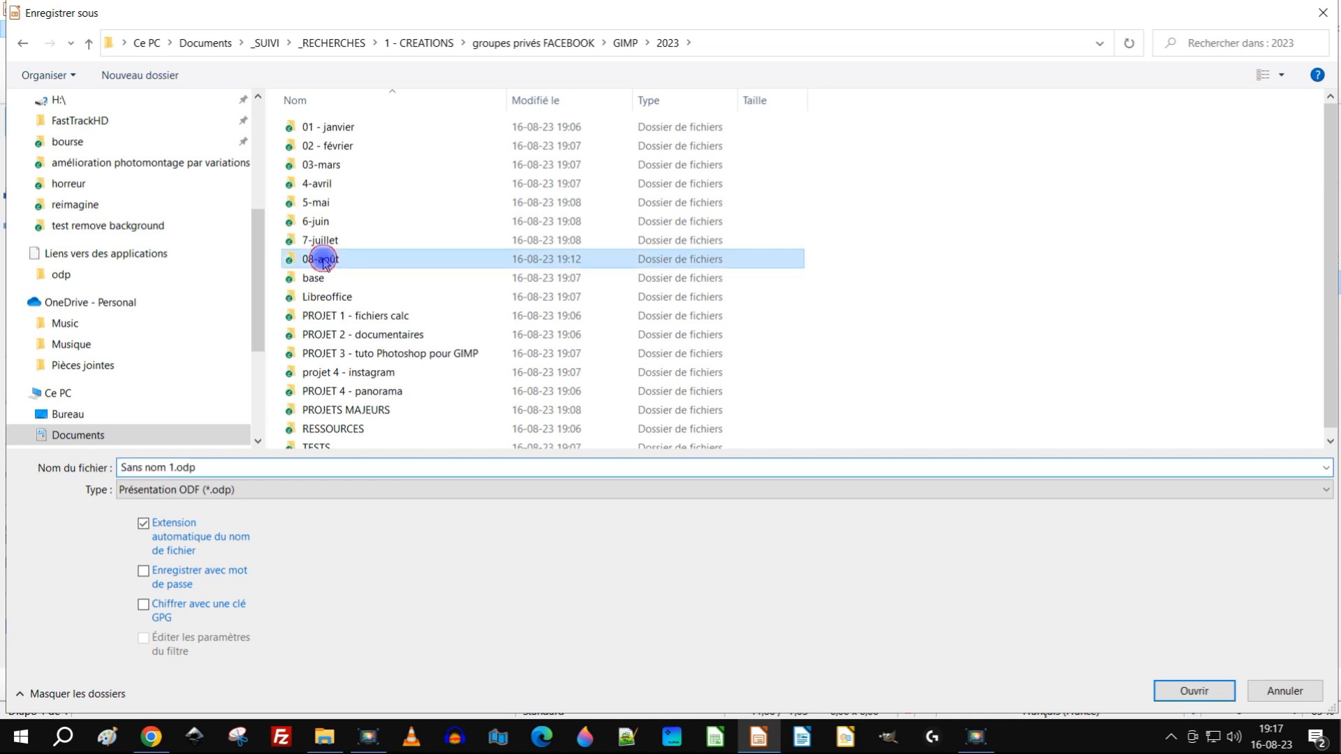
pyautogui.doubleClick(423, 146)
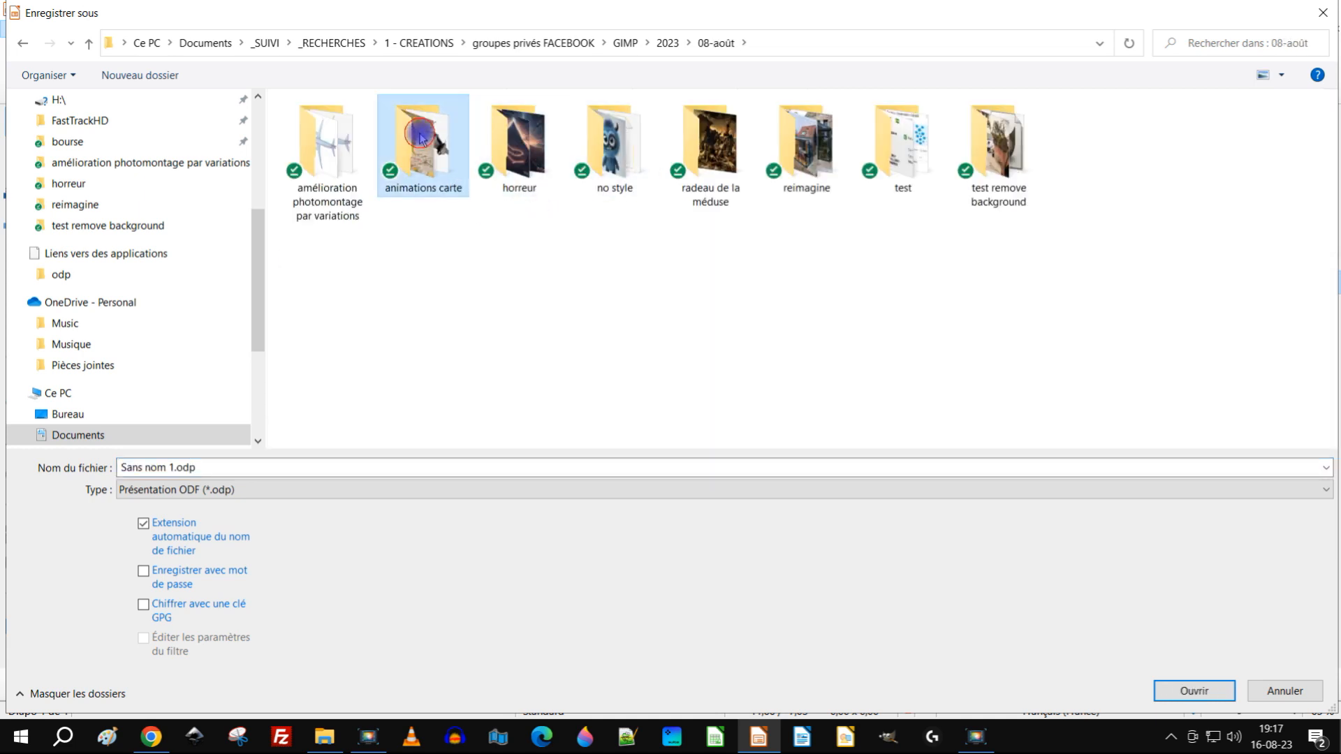
# Step: Name the presentation "statue de la liberté et avion.odp" and save it in the "animations carte" folder
pyautogui.click(252, 468)
pyautogui.click(149, 465)
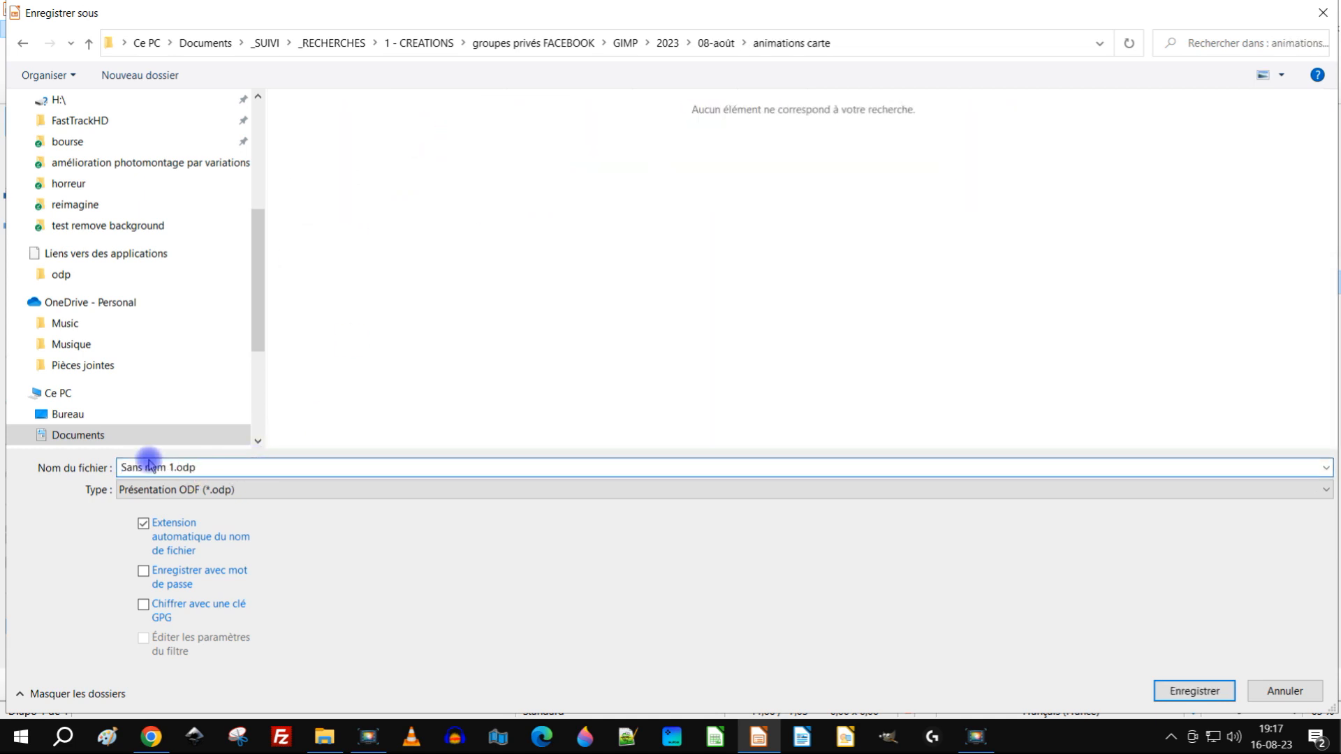
pyautogui.moveTo(171, 467); pyautogui.dragTo(14, 467)
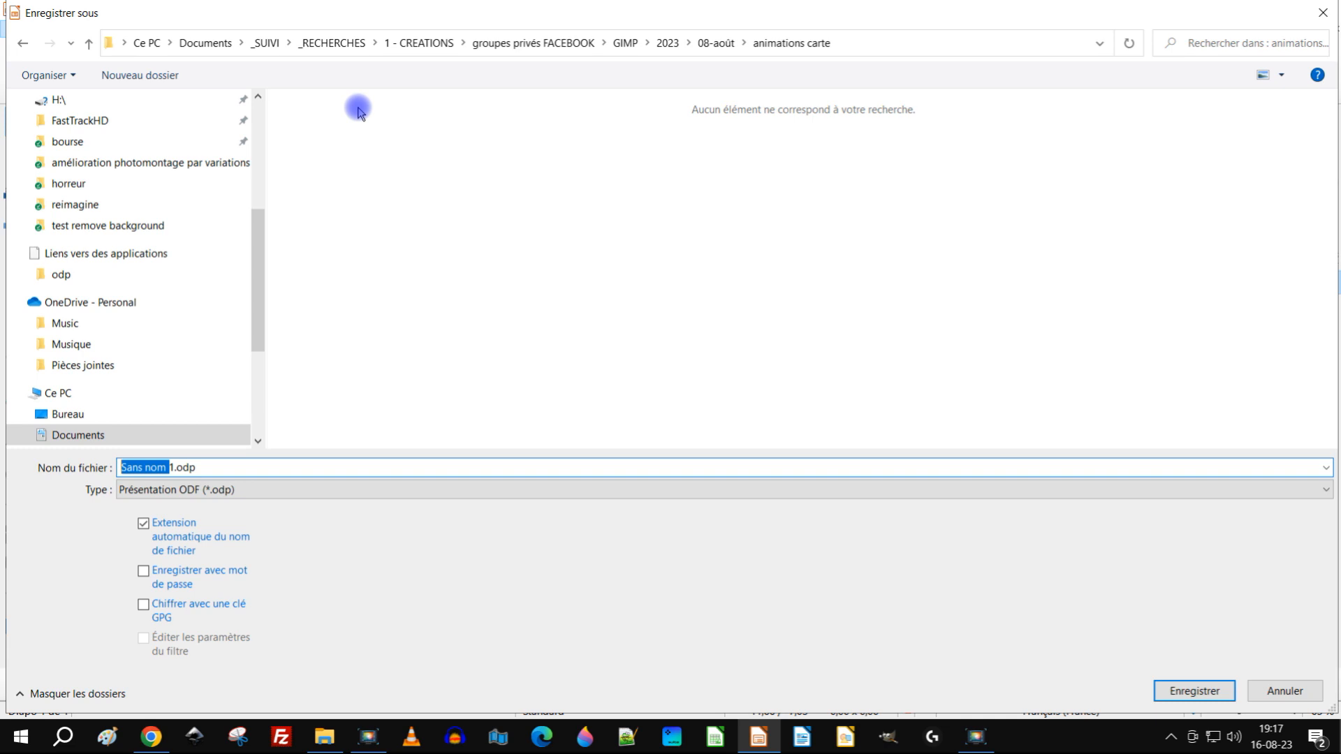
pyautogui.write('statue de la liberté et avio')
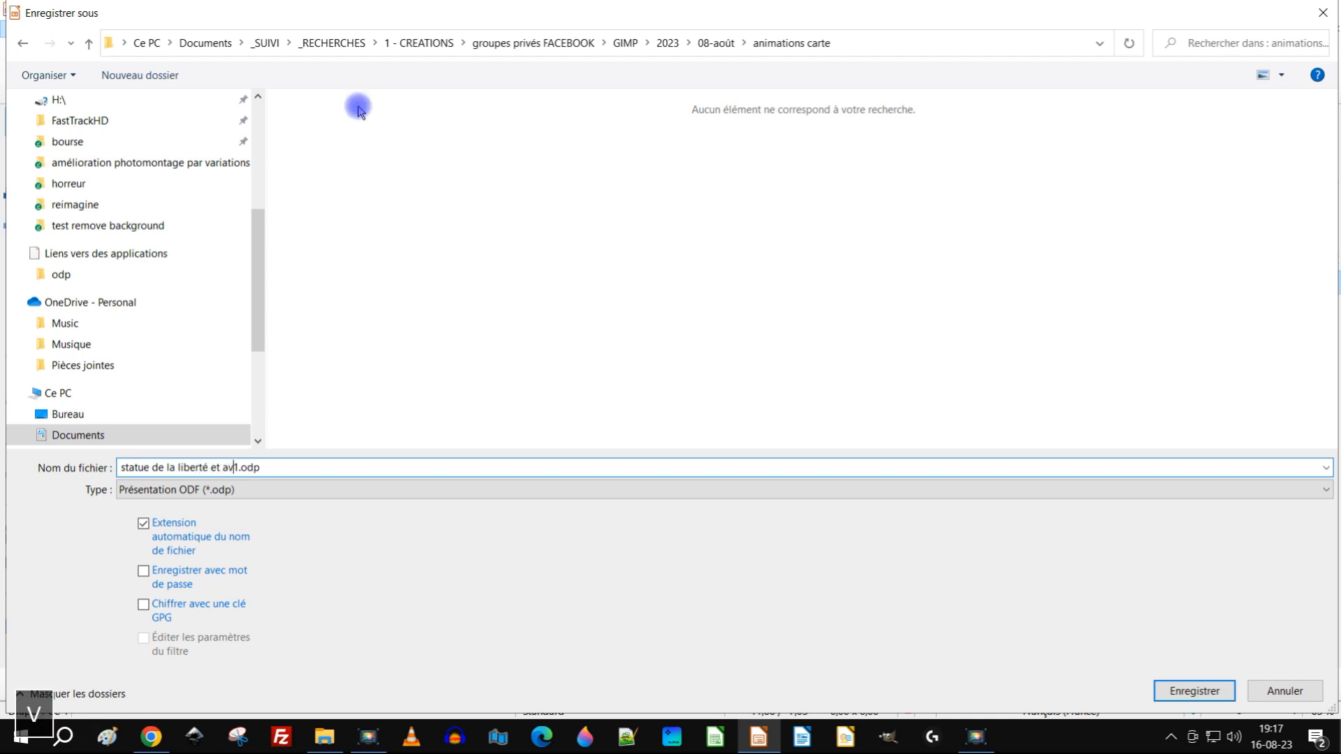
pyautogui.write('n')
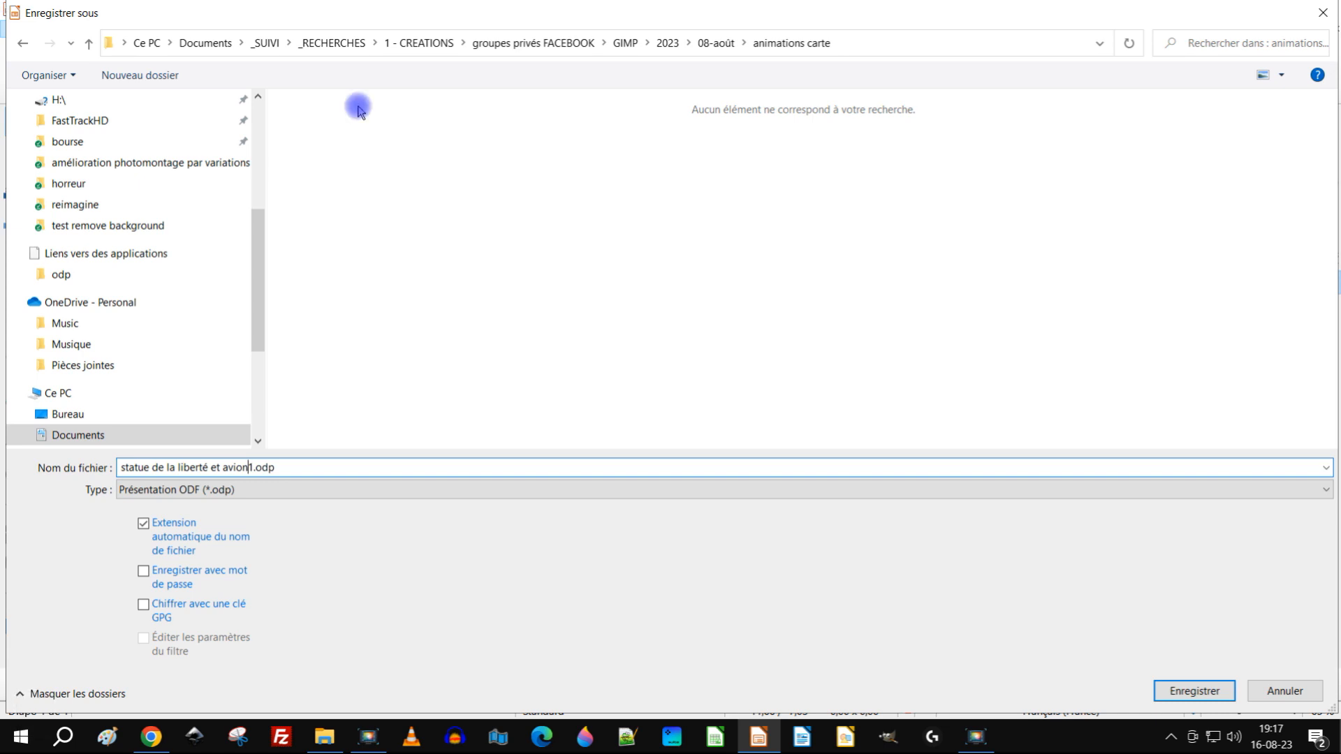
pyautogui.press('Delete')
pyautogui.press('Return')
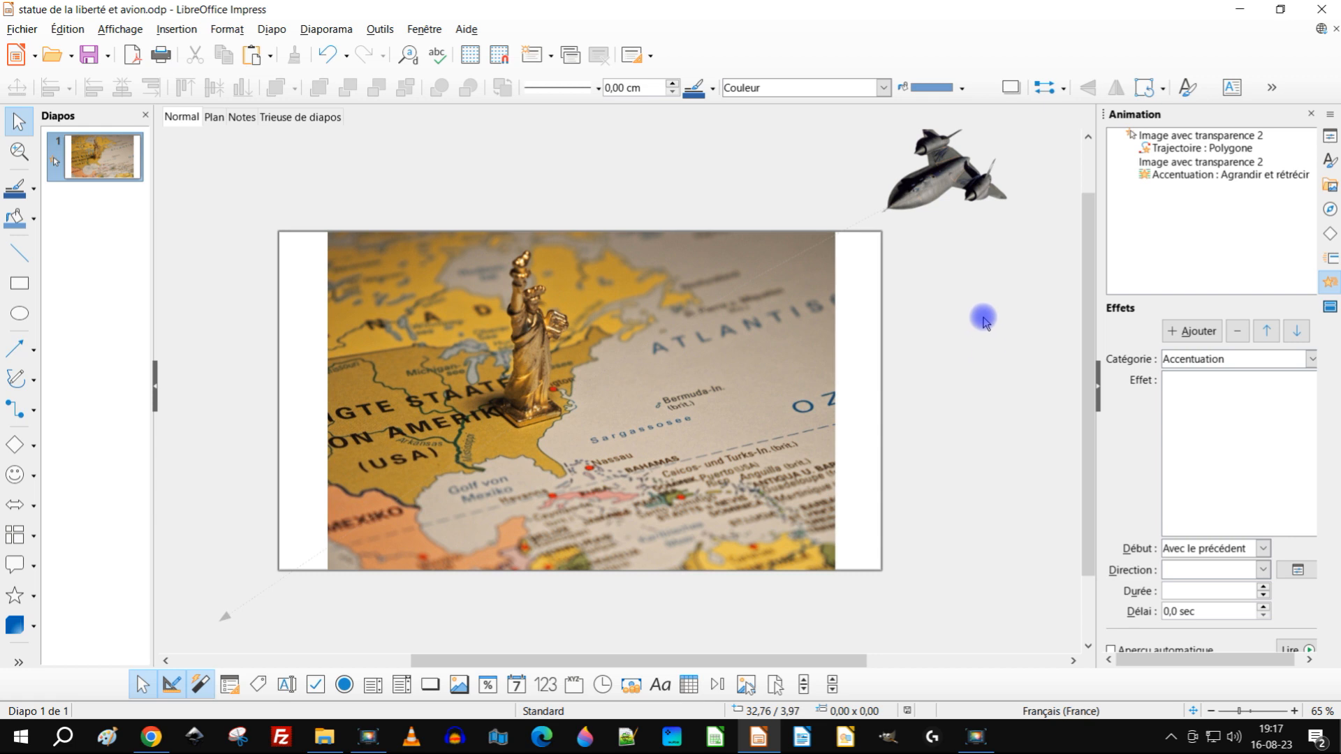
# Step: Set the slide background to the solid golden-orange colour ffbf00 from the standard palette
pyautogui.rightClick(292, 259)
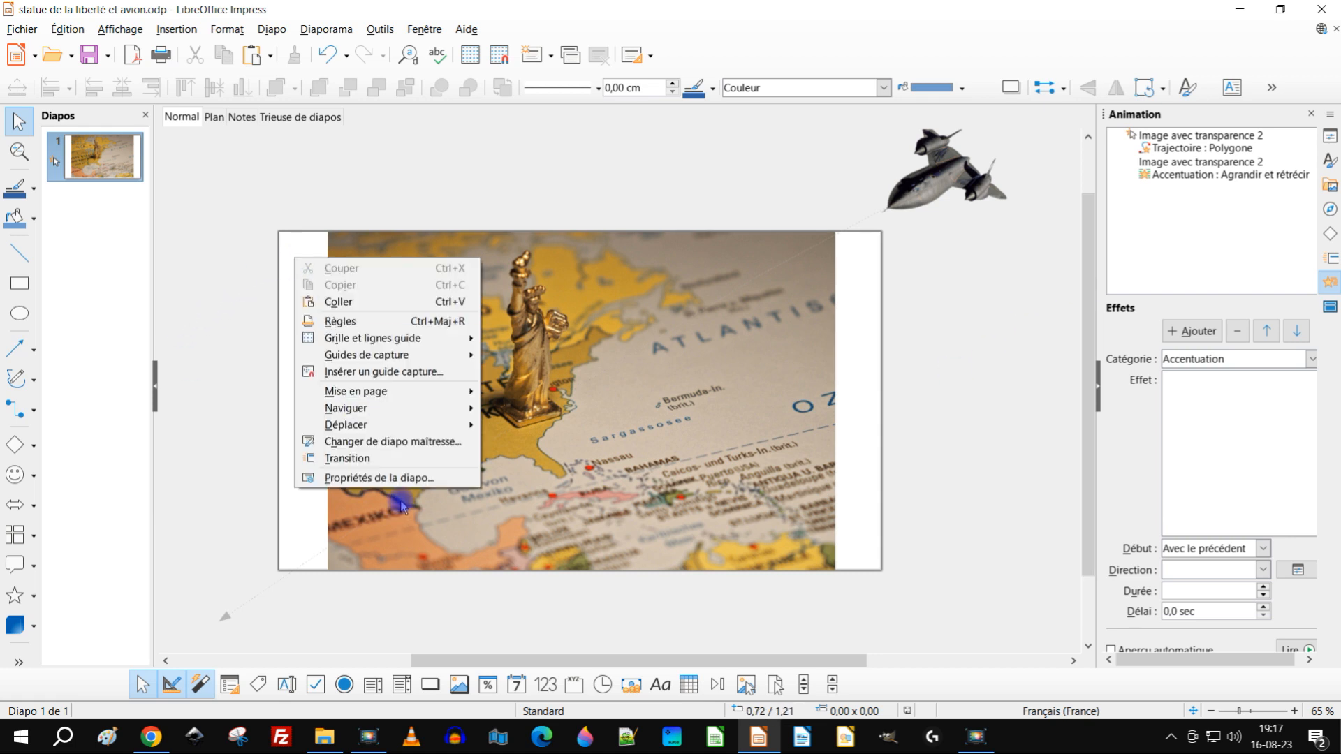
pyautogui.click(408, 480)
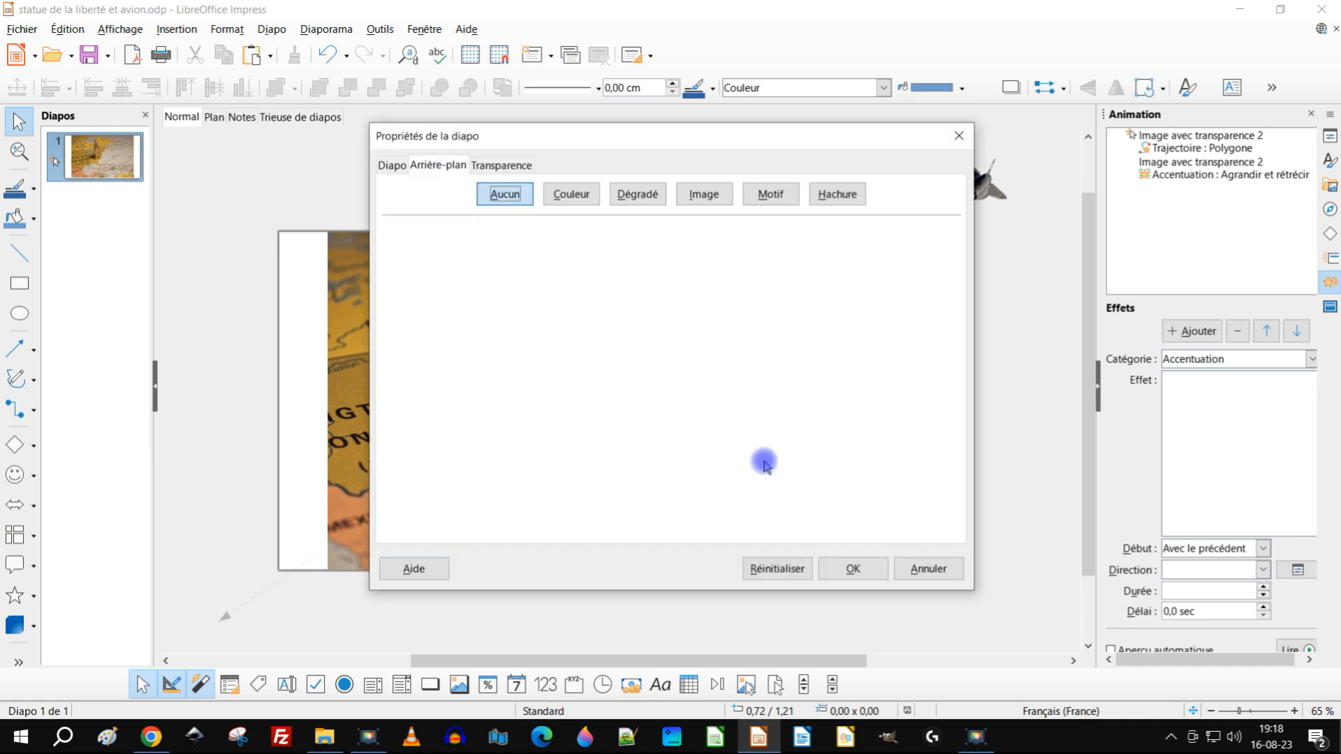
pyautogui.click(570, 193)
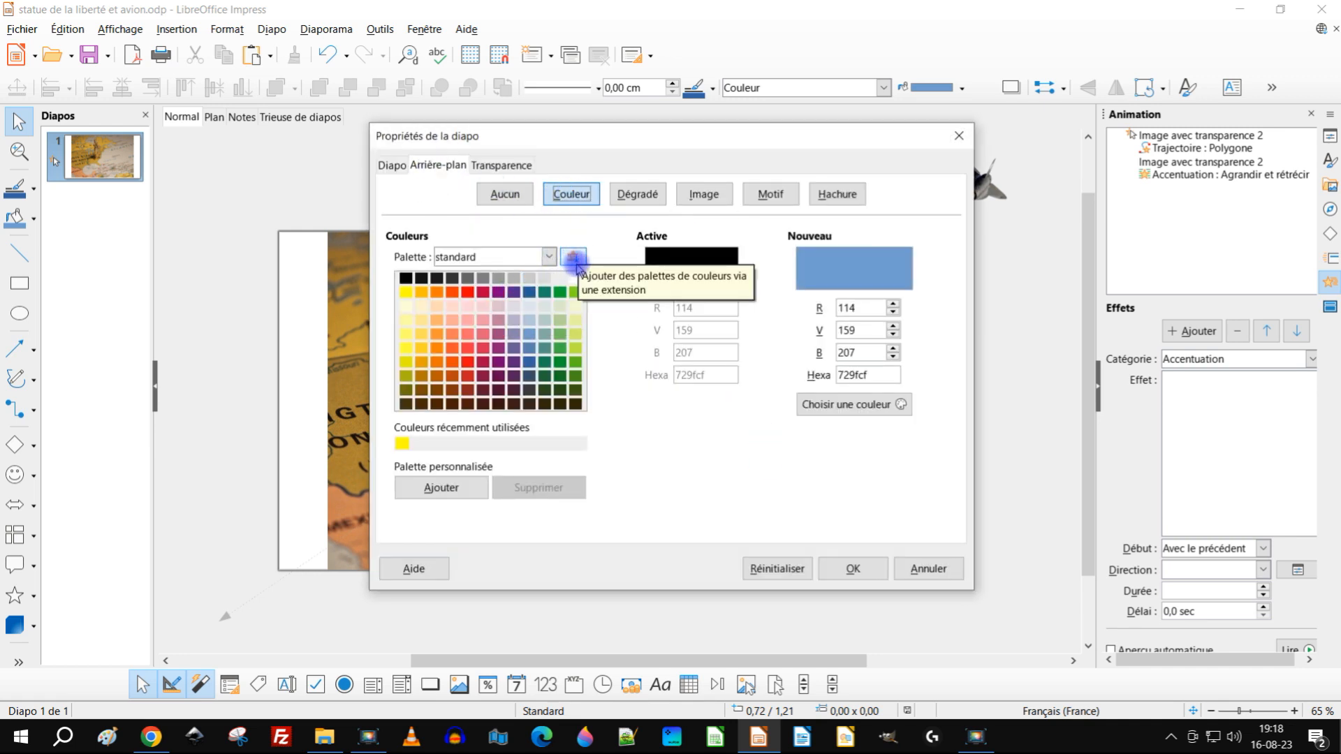
pyautogui.click(421, 292)
pyautogui.click(858, 566)
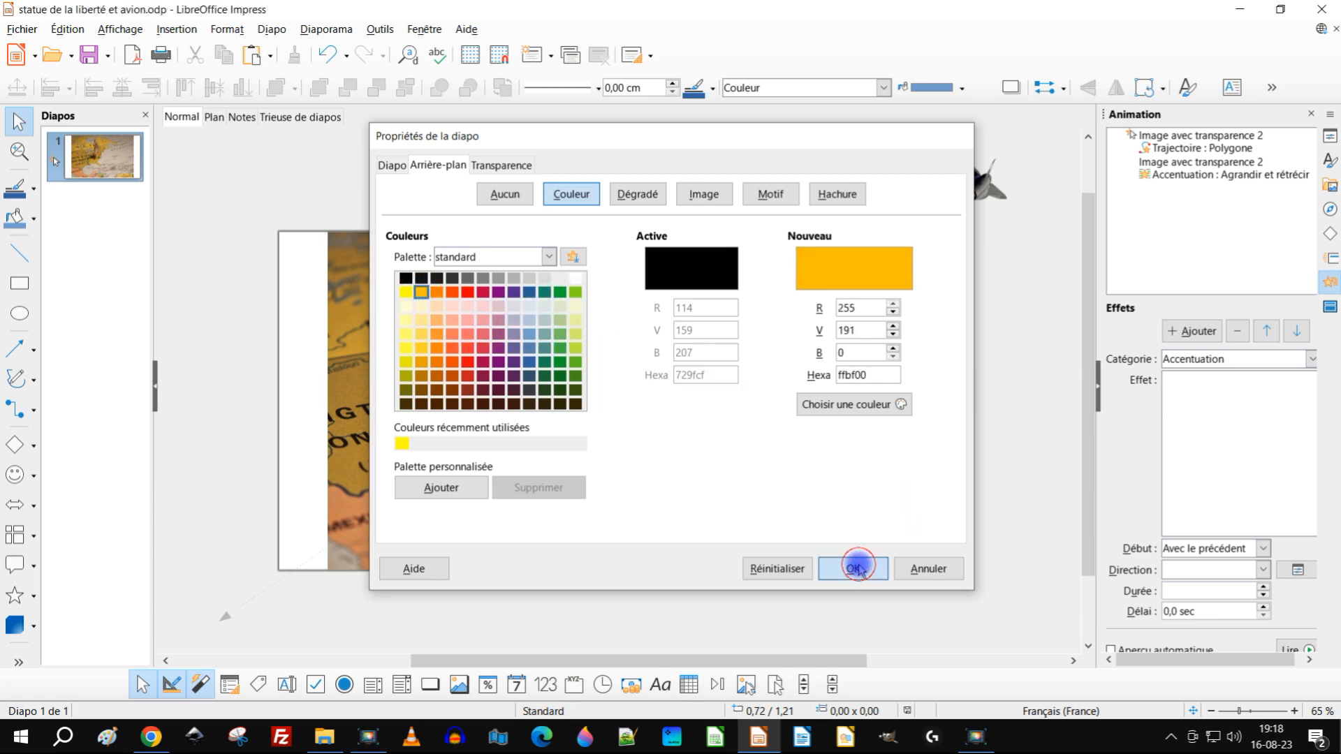
# Step: Play the slideshow from the first slide to check the jet's flight against the coloured background, and exit it
pyautogui.click(327, 30)
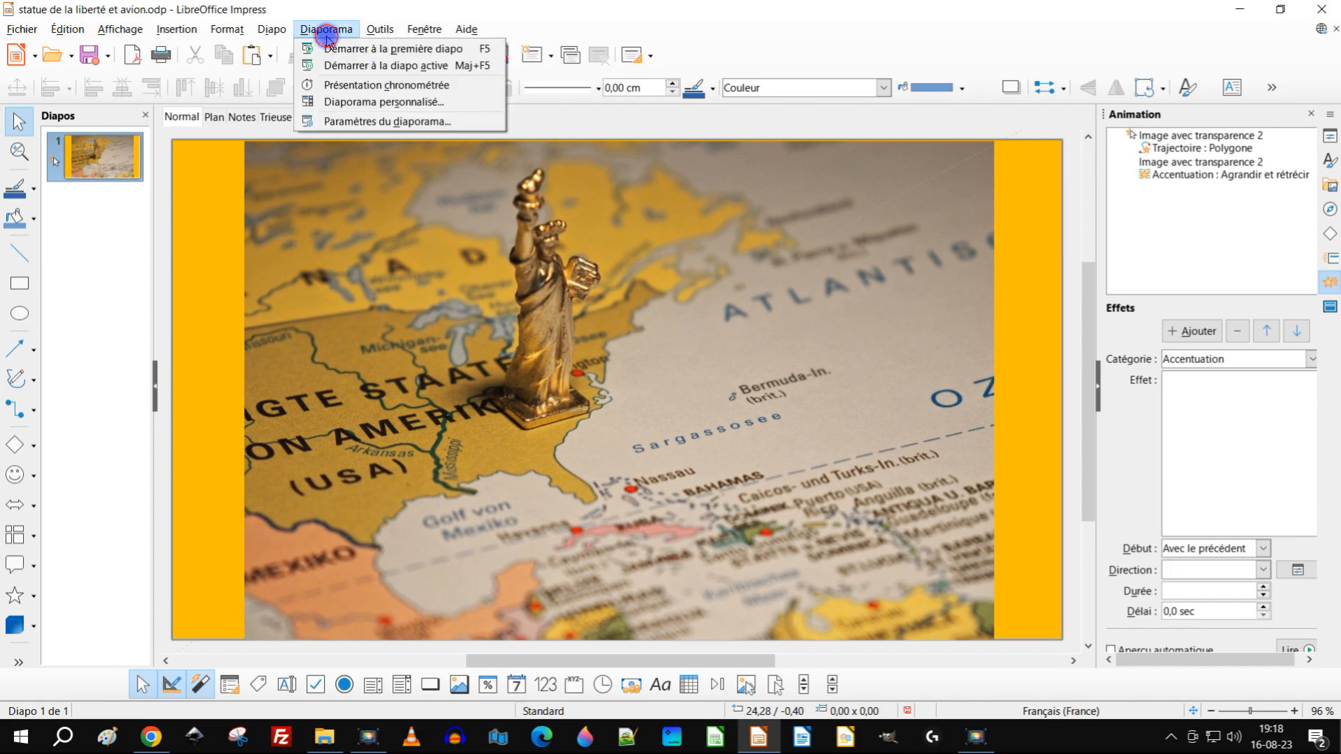
pyautogui.click(353, 48)
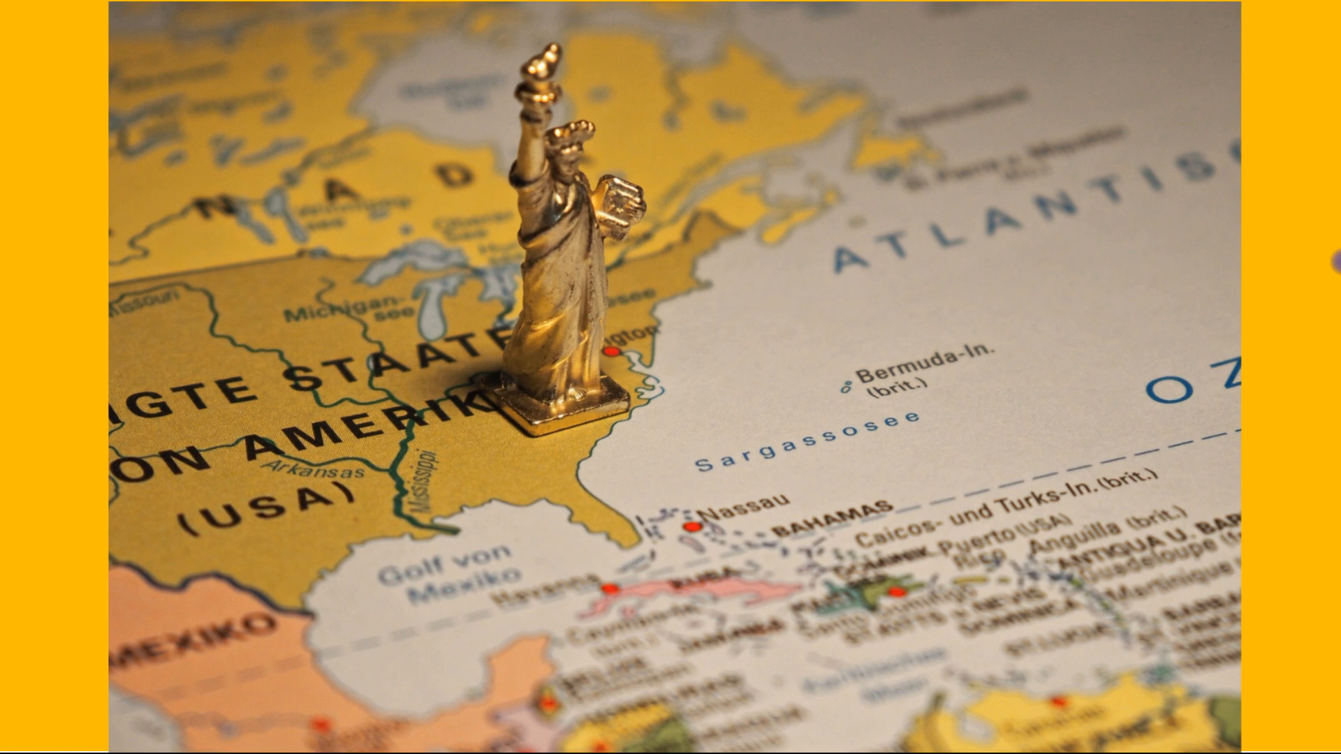
pyautogui.press('Escape')
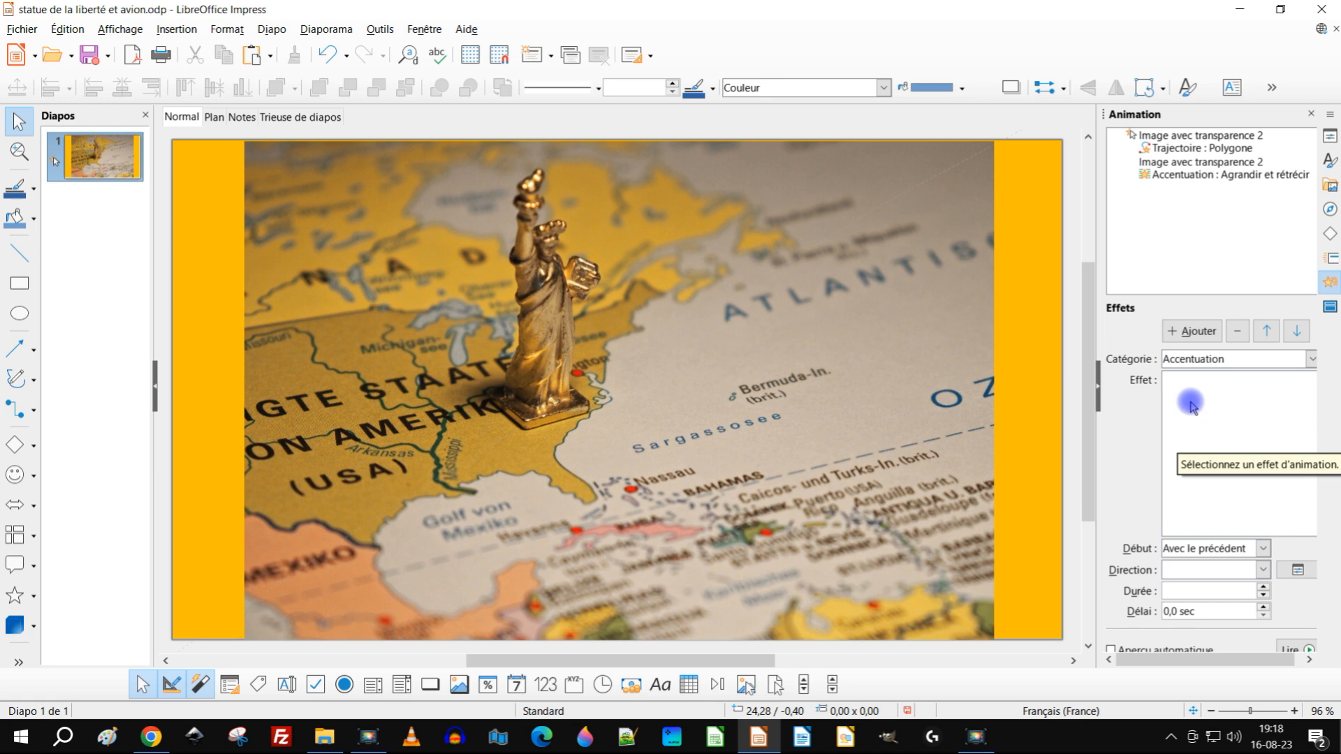
# Step: Open the list of slideshow commands
pyautogui.click(311, 30)
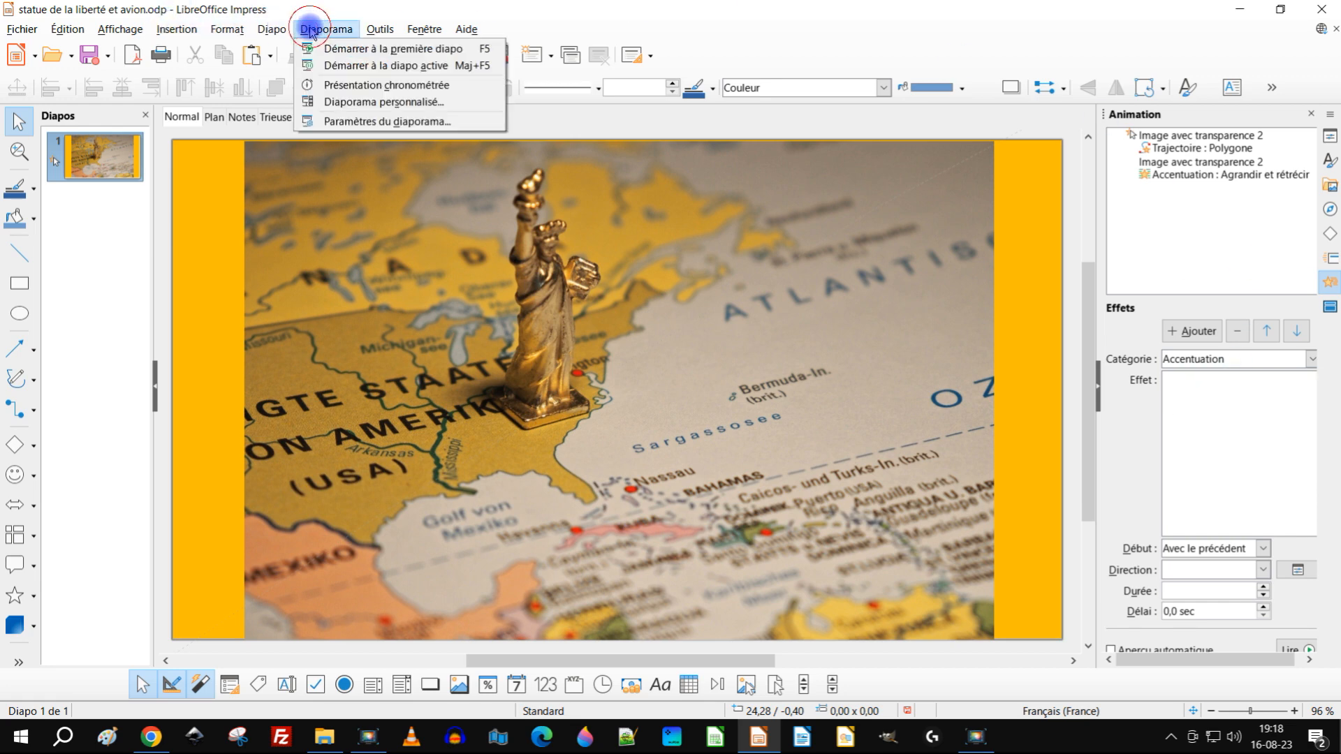